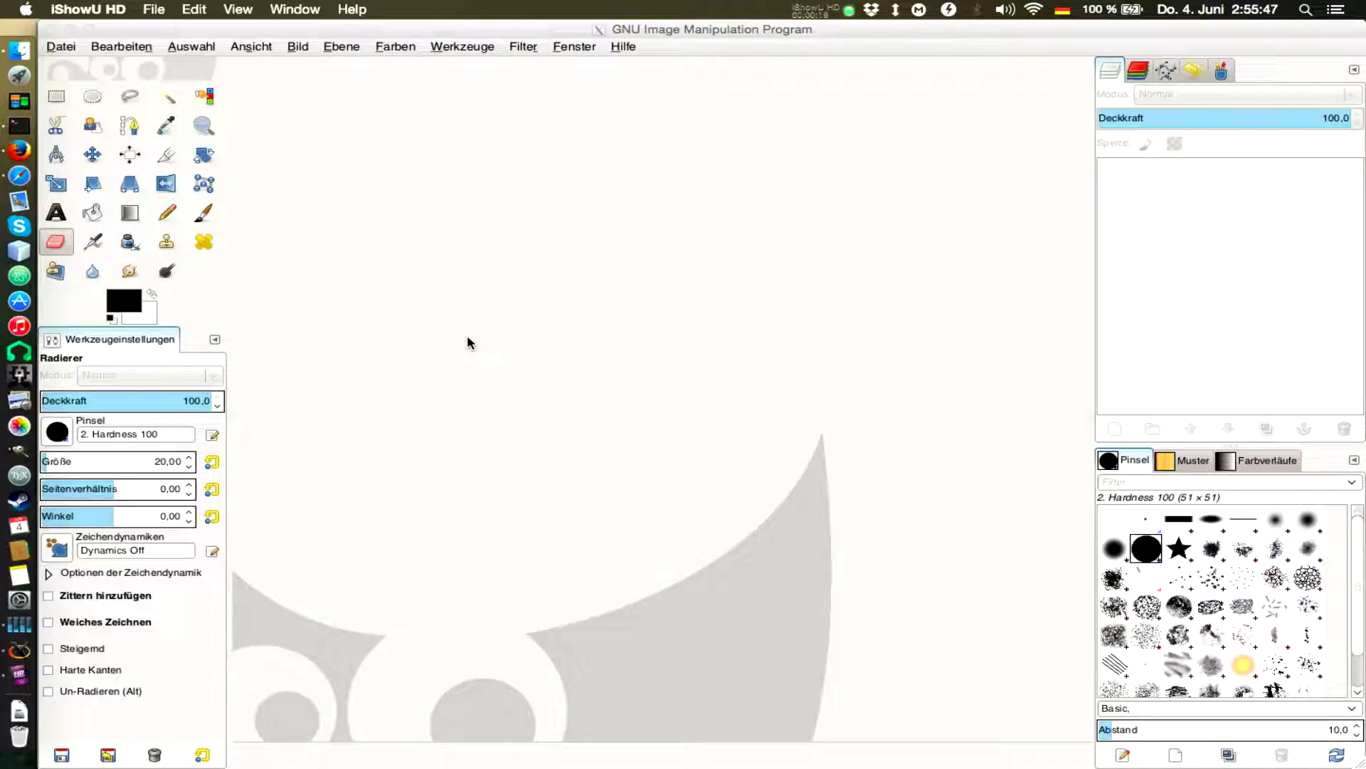
Step: Create a new blank image 2000 px wide by 400 px high from Datei > Neu
click(61, 48)
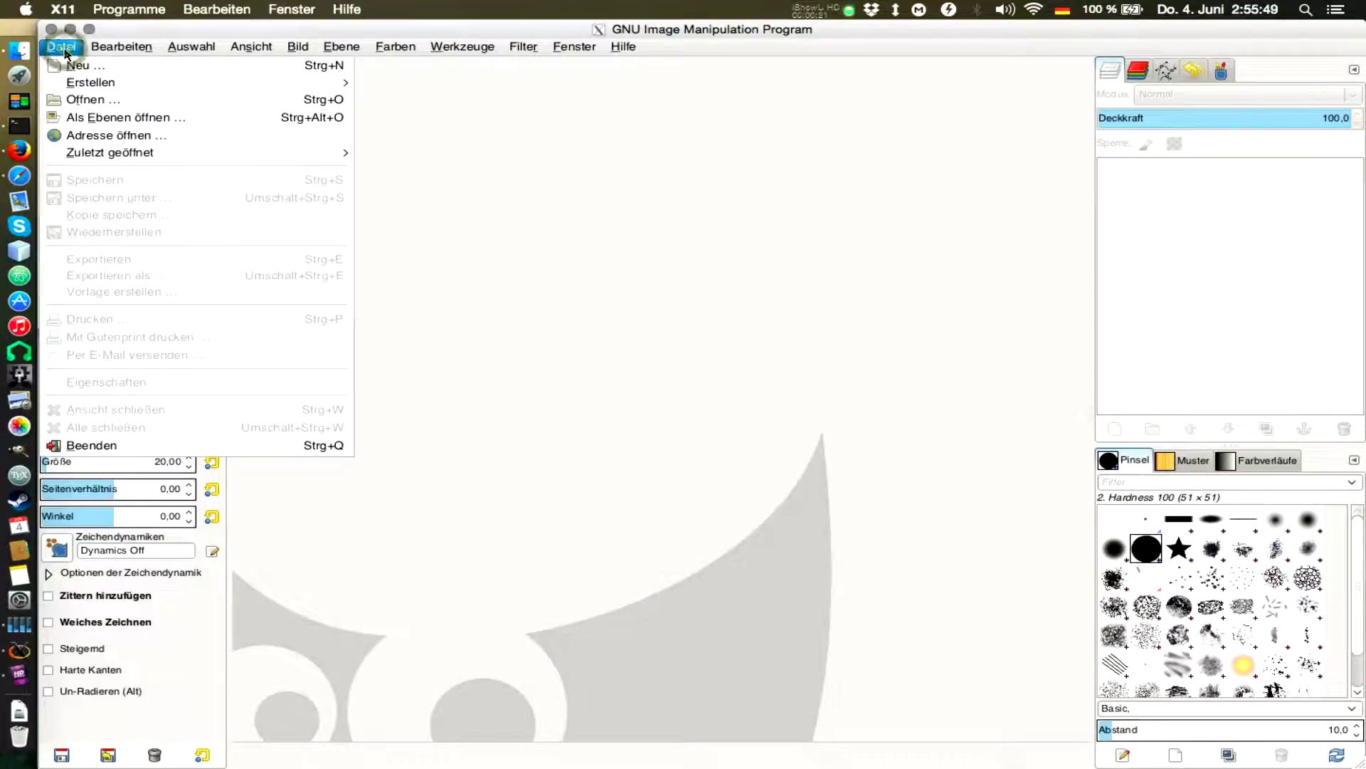
click(75, 79)
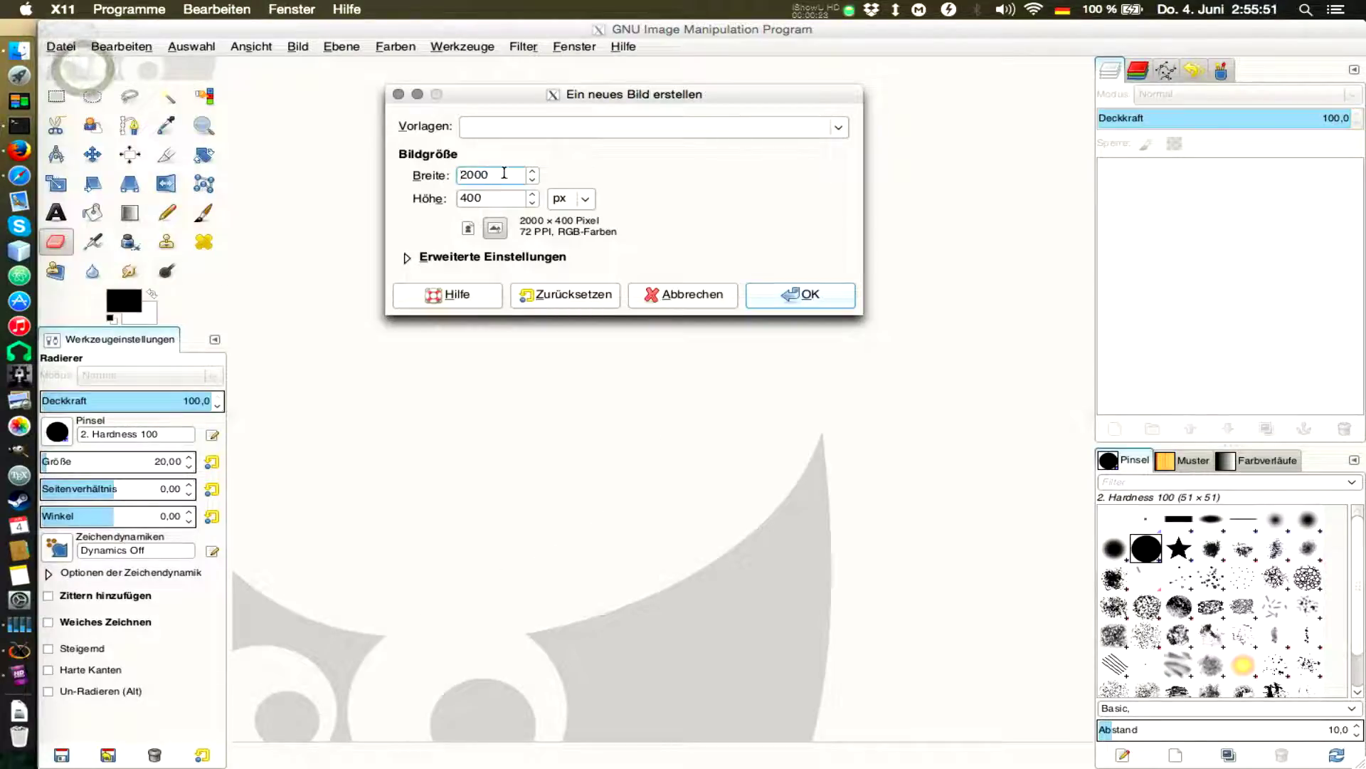
drag(501, 175, 456, 175)
double_click(486, 198)
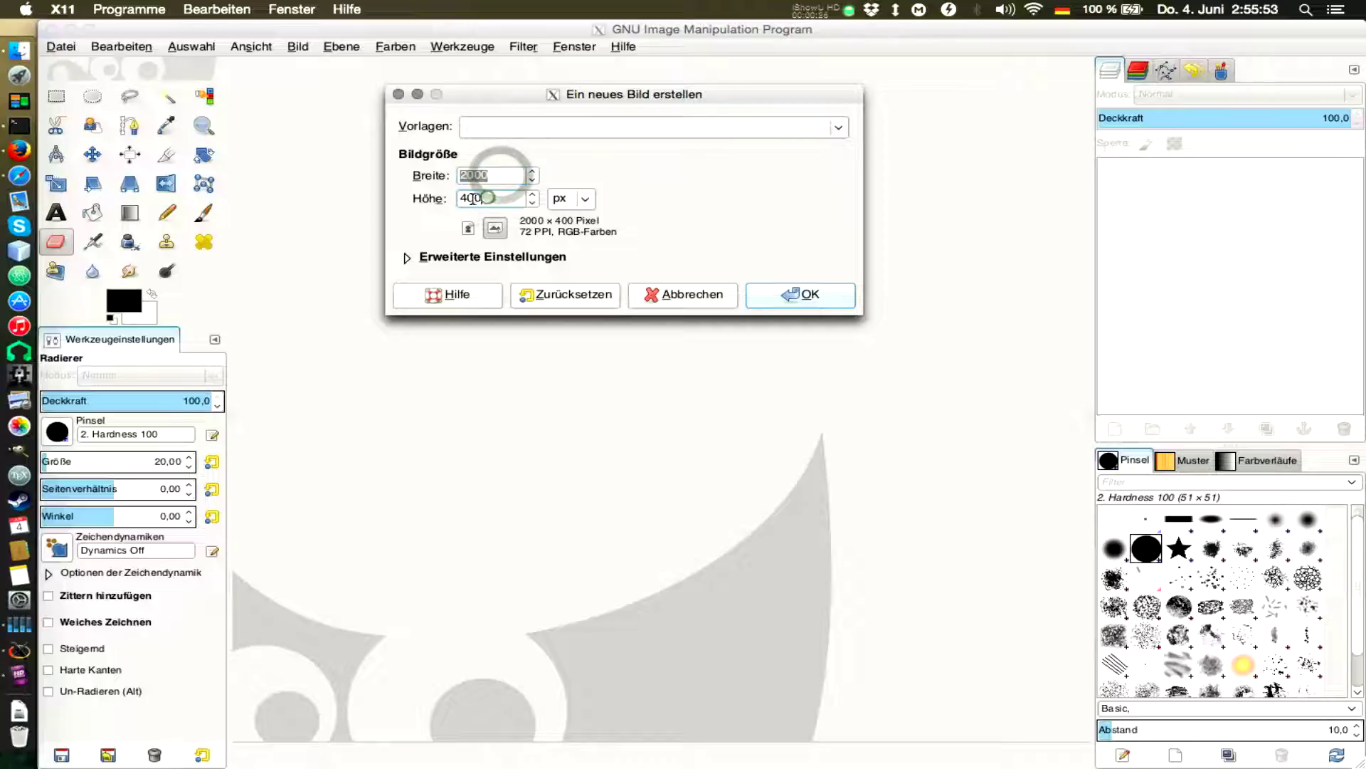
click(793, 294)
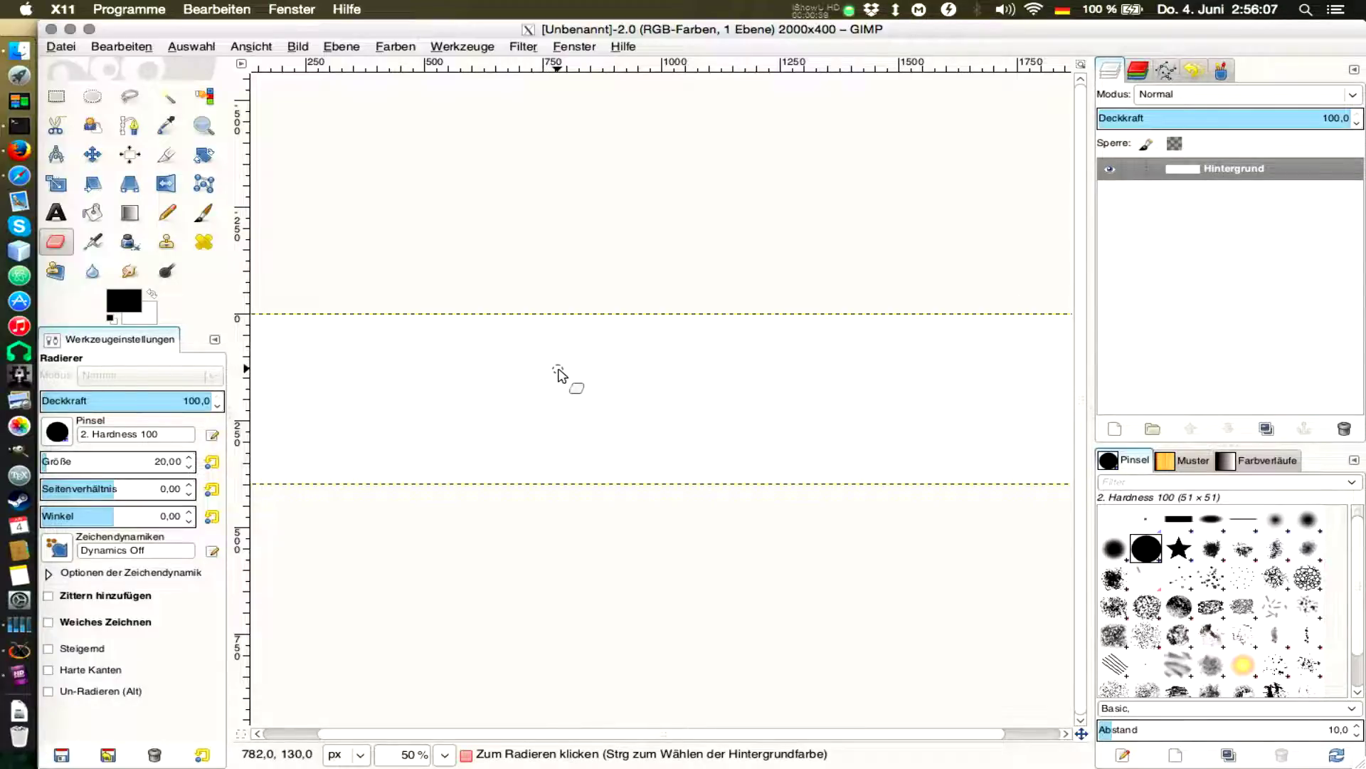
Step: With the Text tool, place a text box on the canvas and type 'Diddy Development'
ctrl+scroll(559, 374, down, 1)
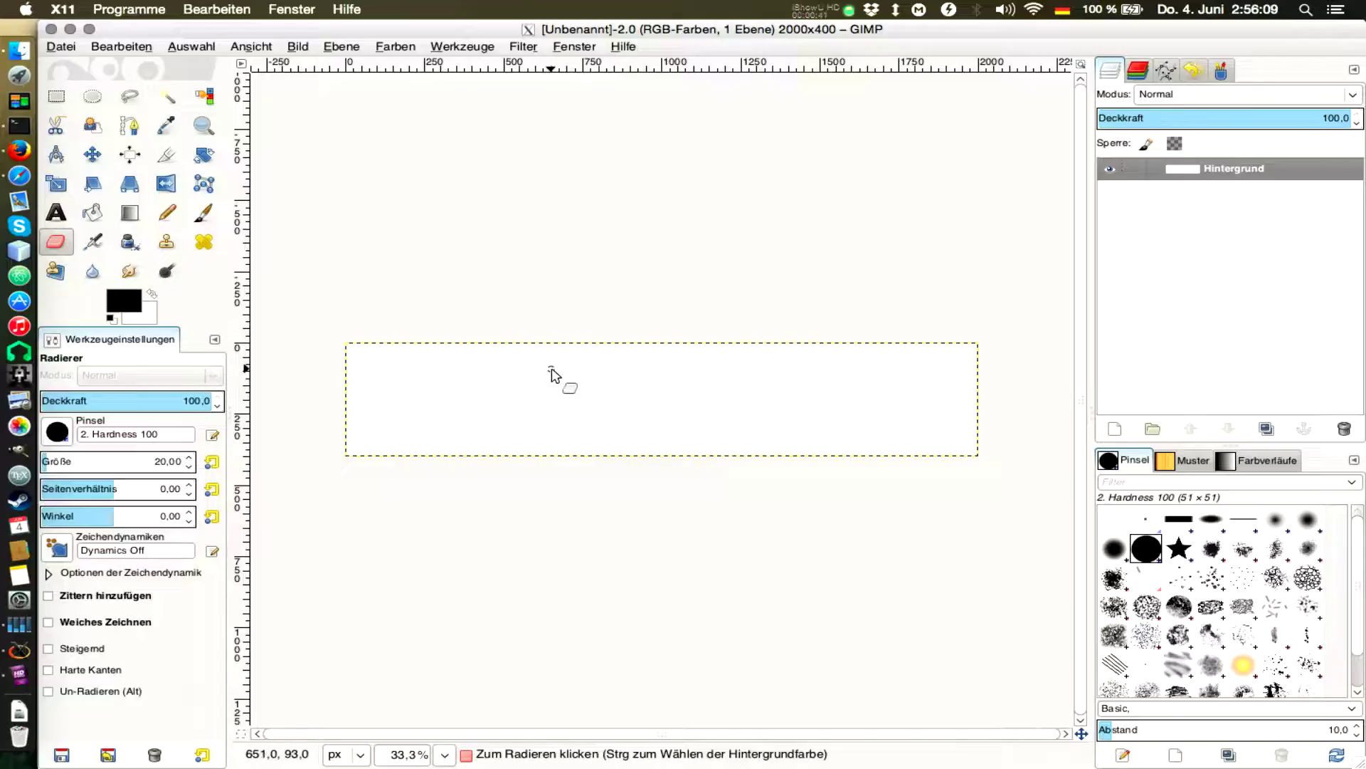
key(t)
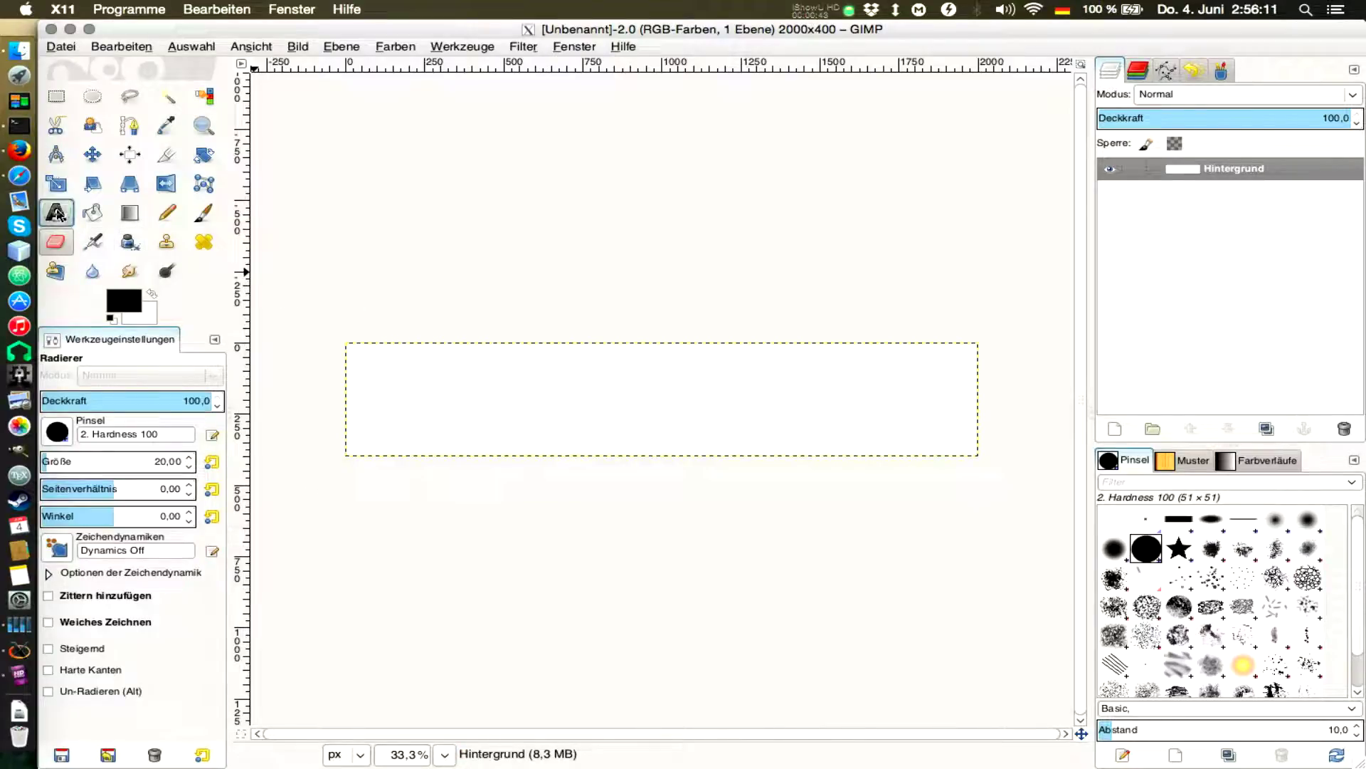
click(442, 405)
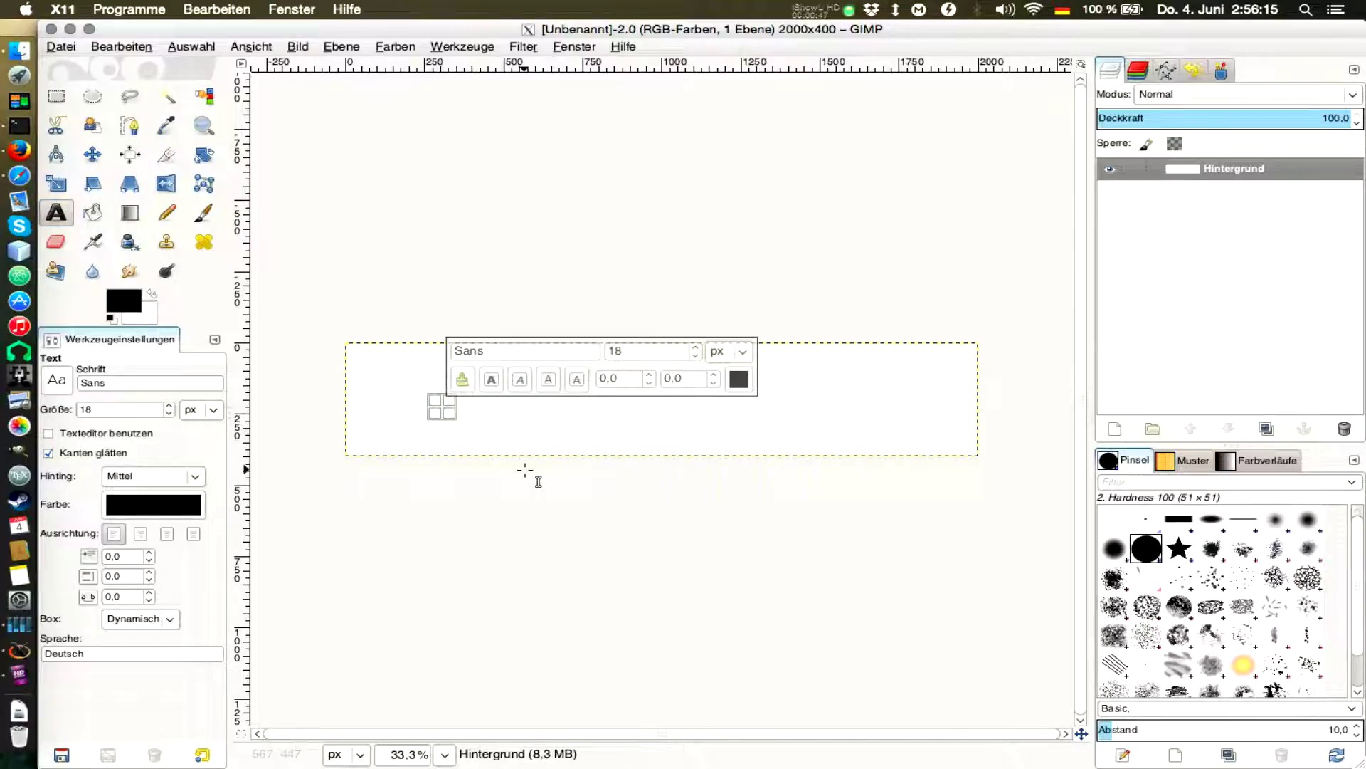
text(Diddy Development)
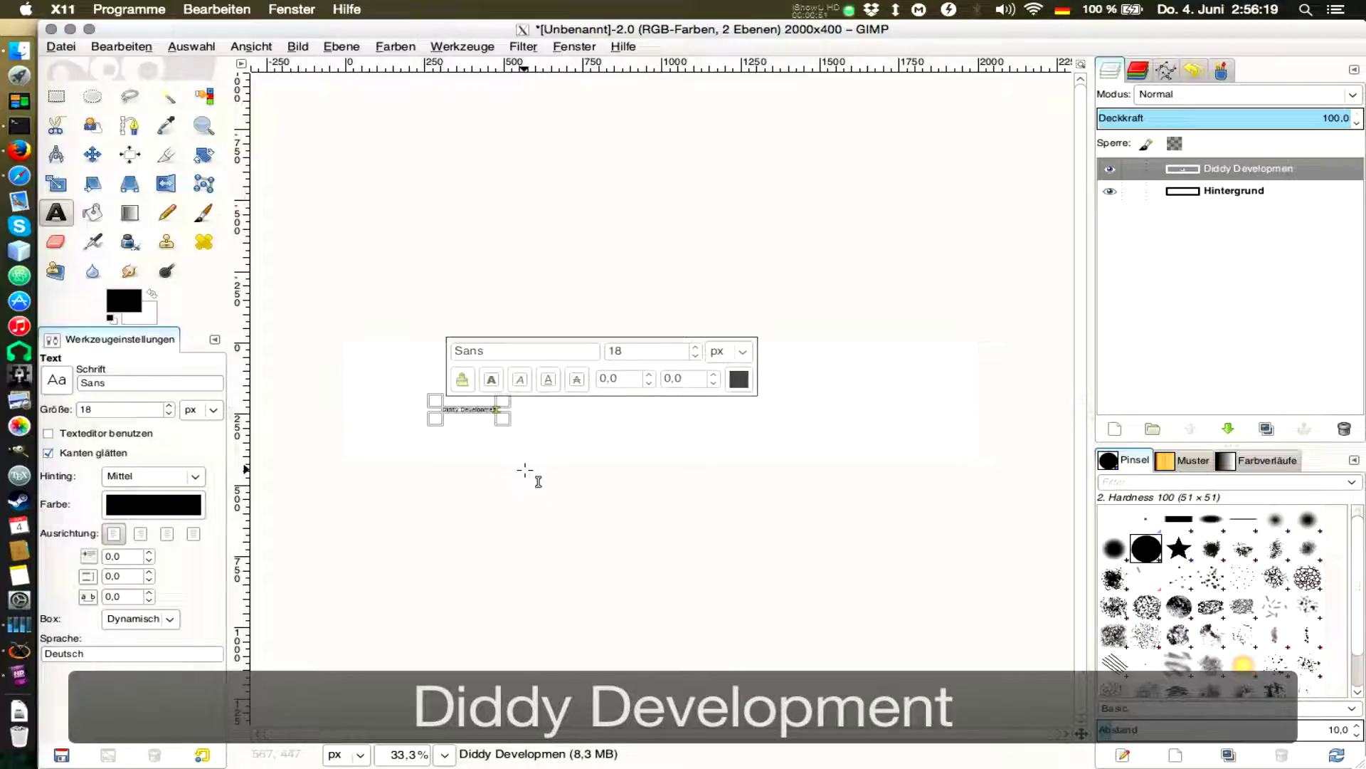
Step: Select all the title text and set its size to 188 px
triple_click(481, 411)
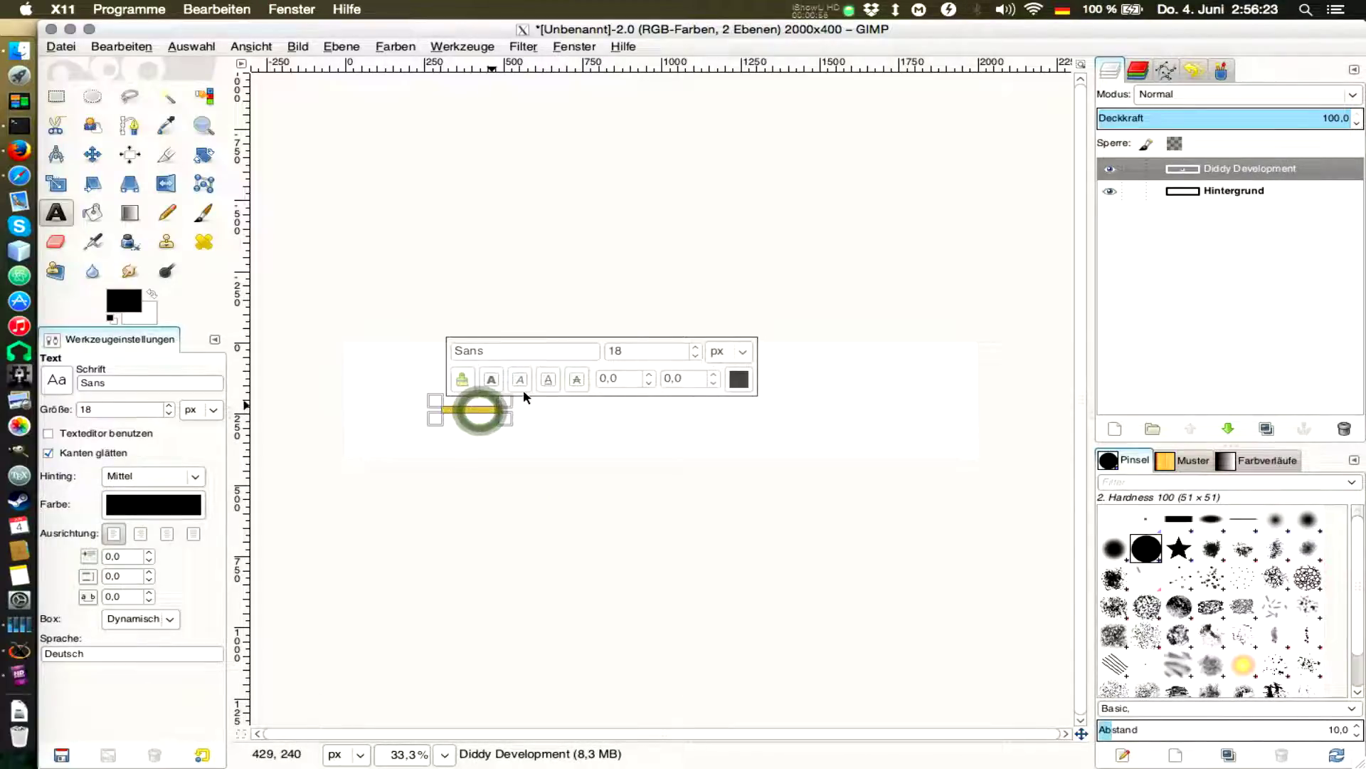
click(695, 346)
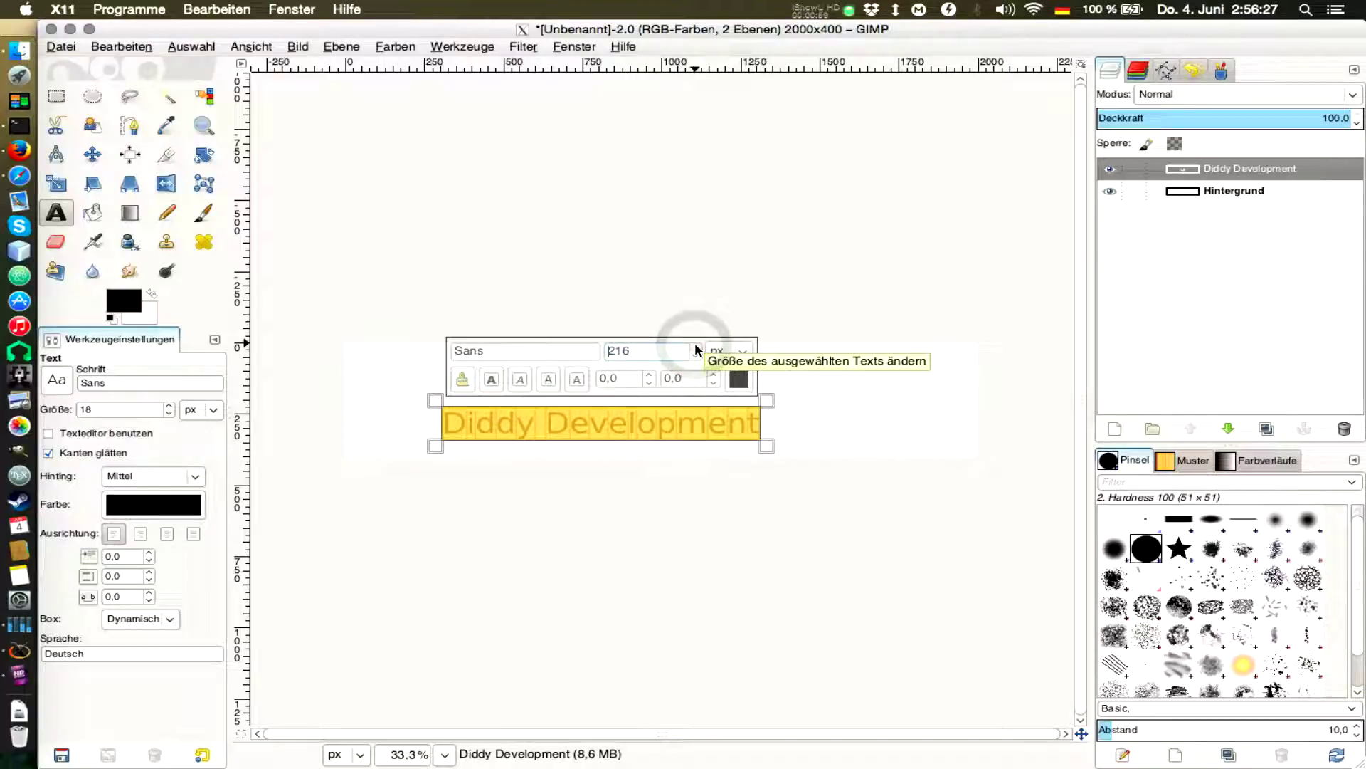
click(695, 353)
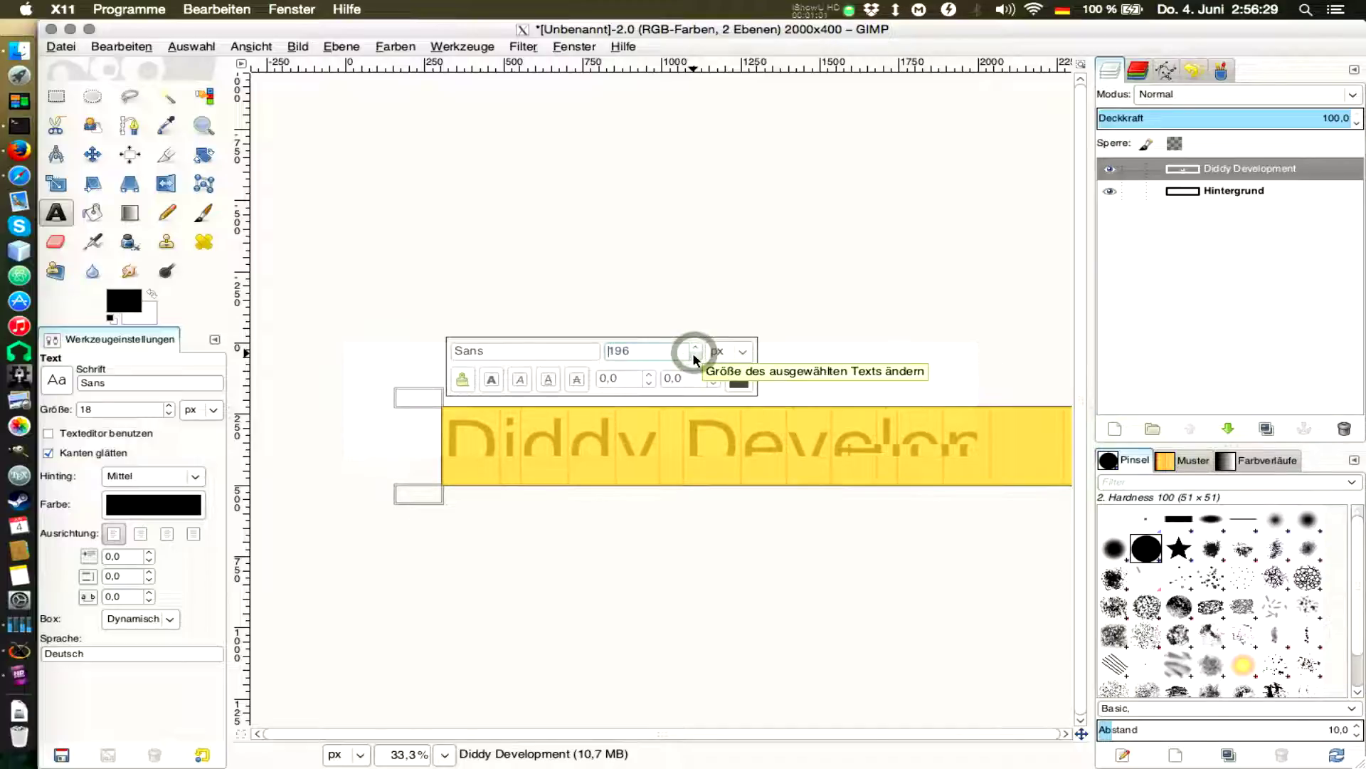
click(696, 348)
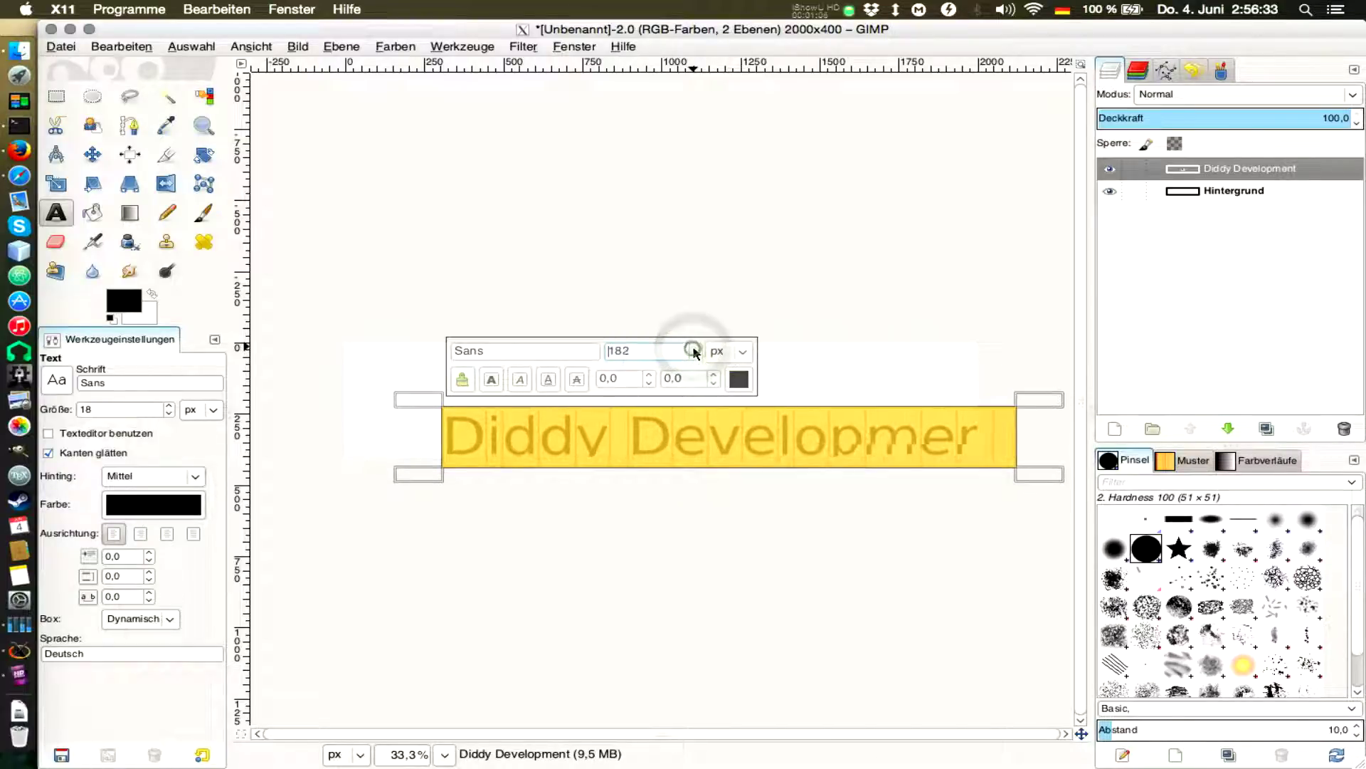
click(694, 348)
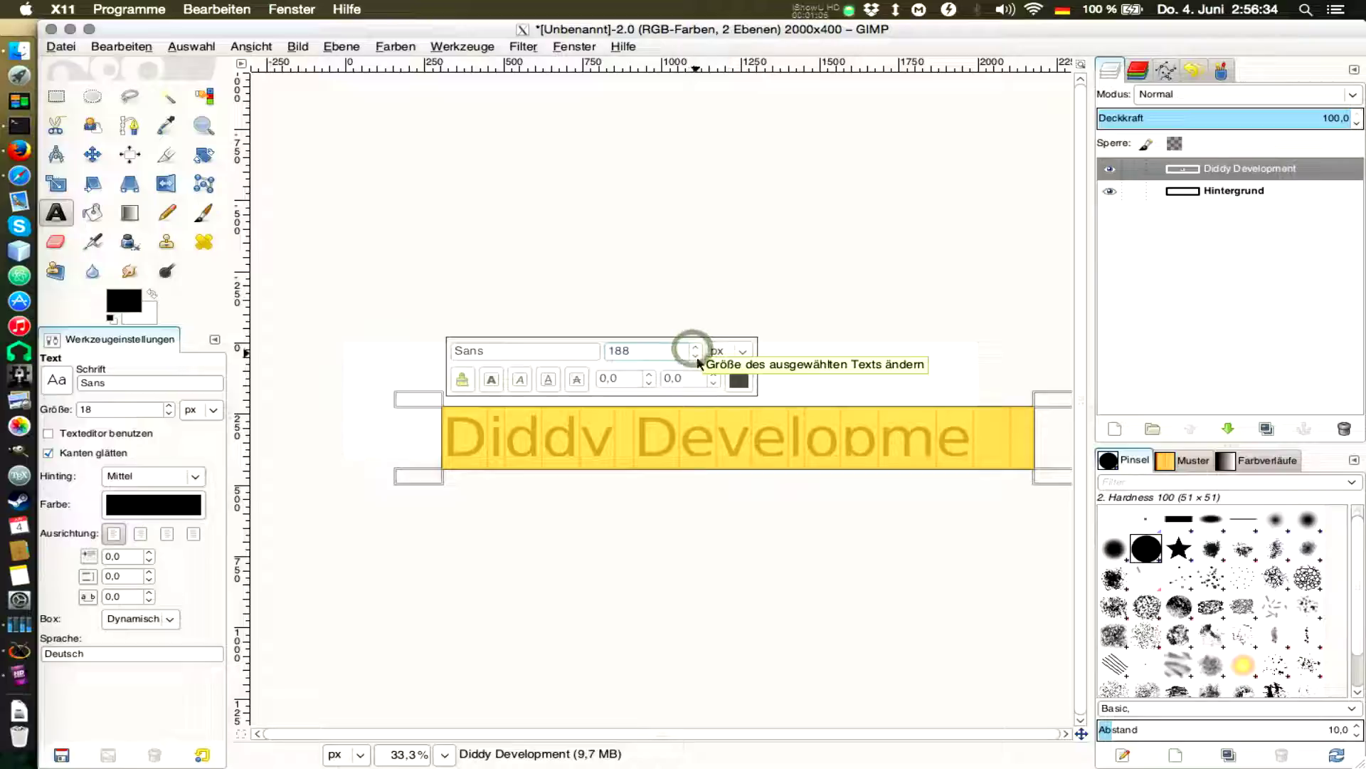
Step: Change the title font to YuGothic Bold and enlarge the text box to fit
click(511, 353)
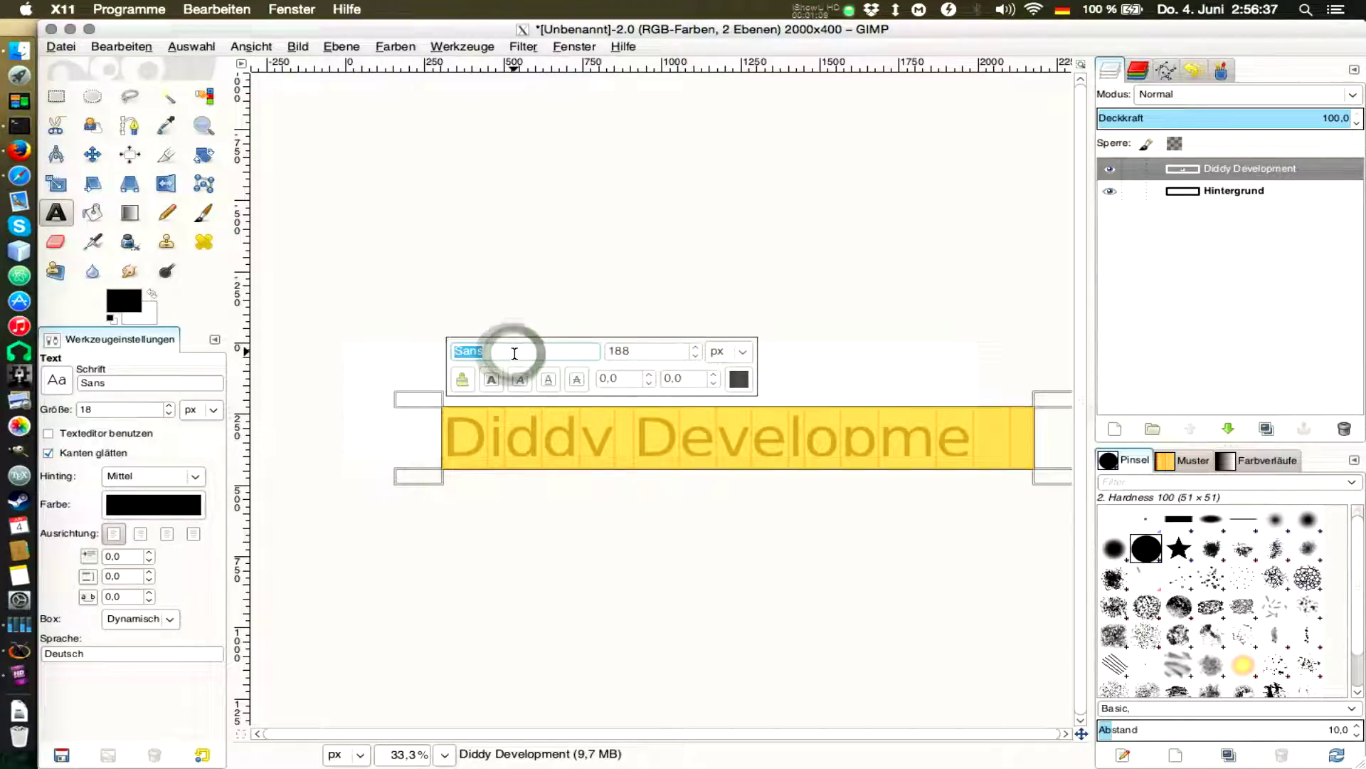
text(yu)
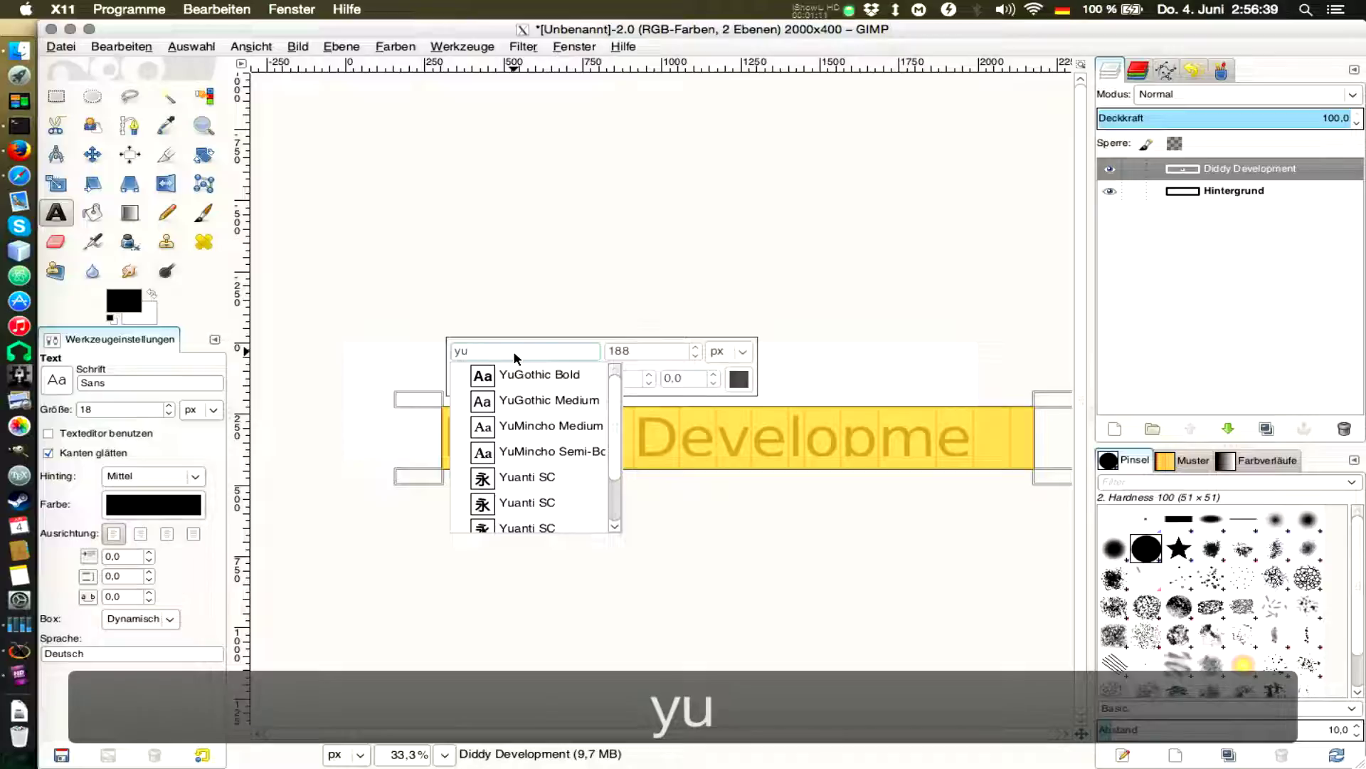
click(552, 375)
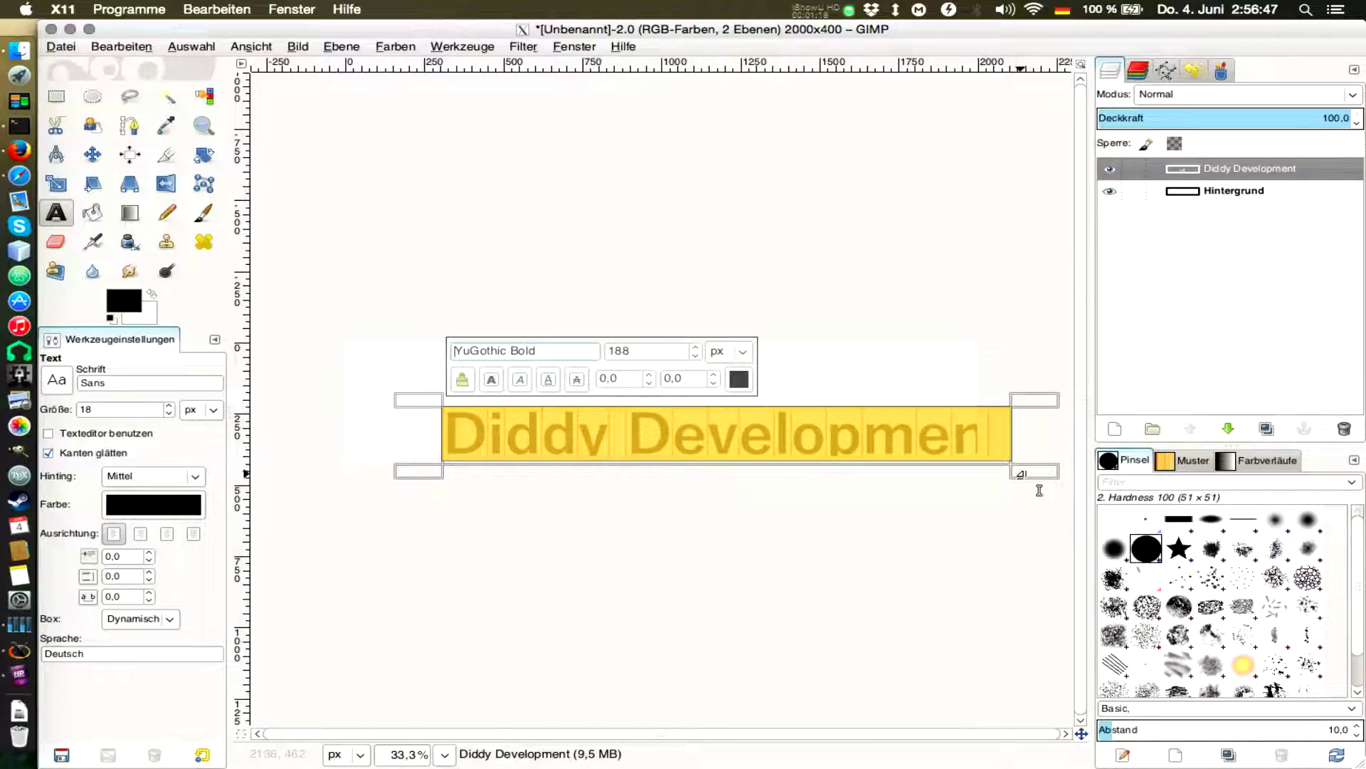
drag(1030, 471, 1118, 492)
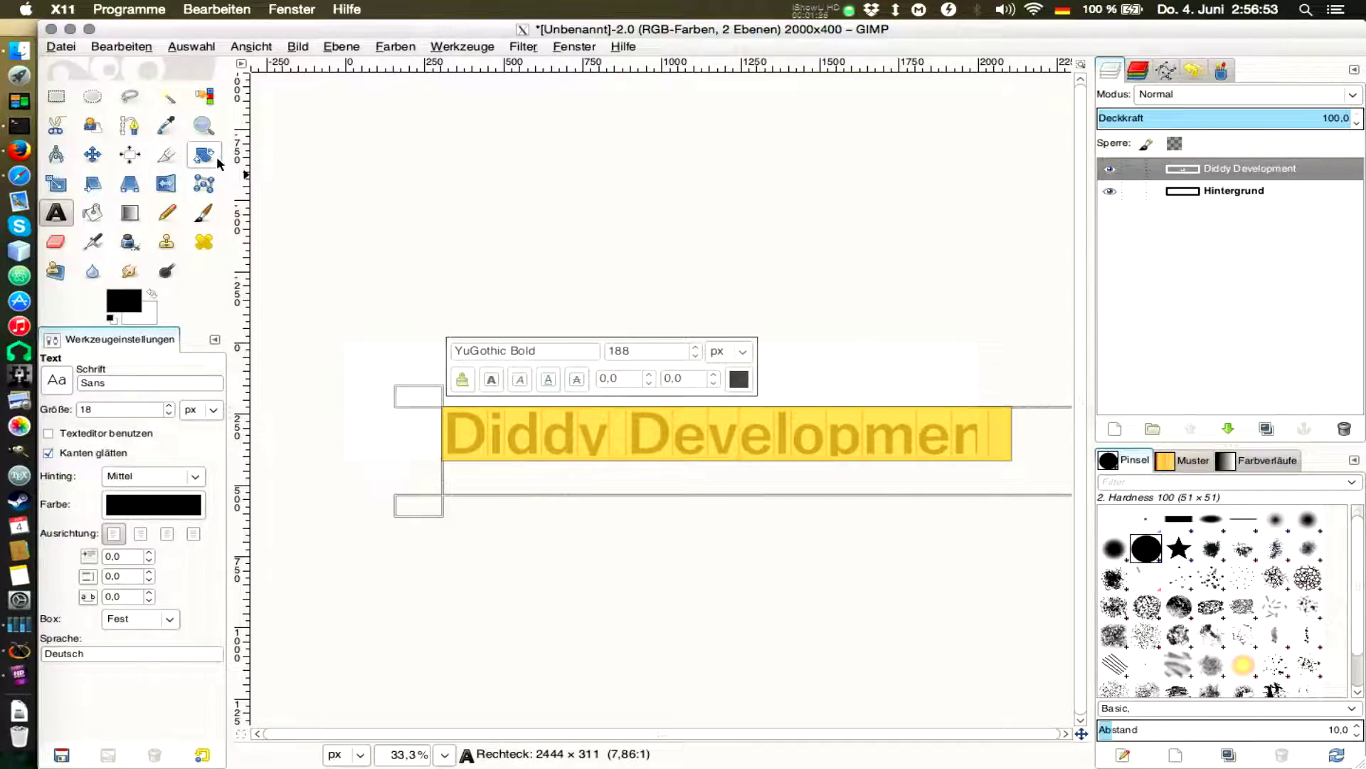
Step: Drag the Diddy Development layer up and left until the whole title sits inside the banner
click(93, 155)
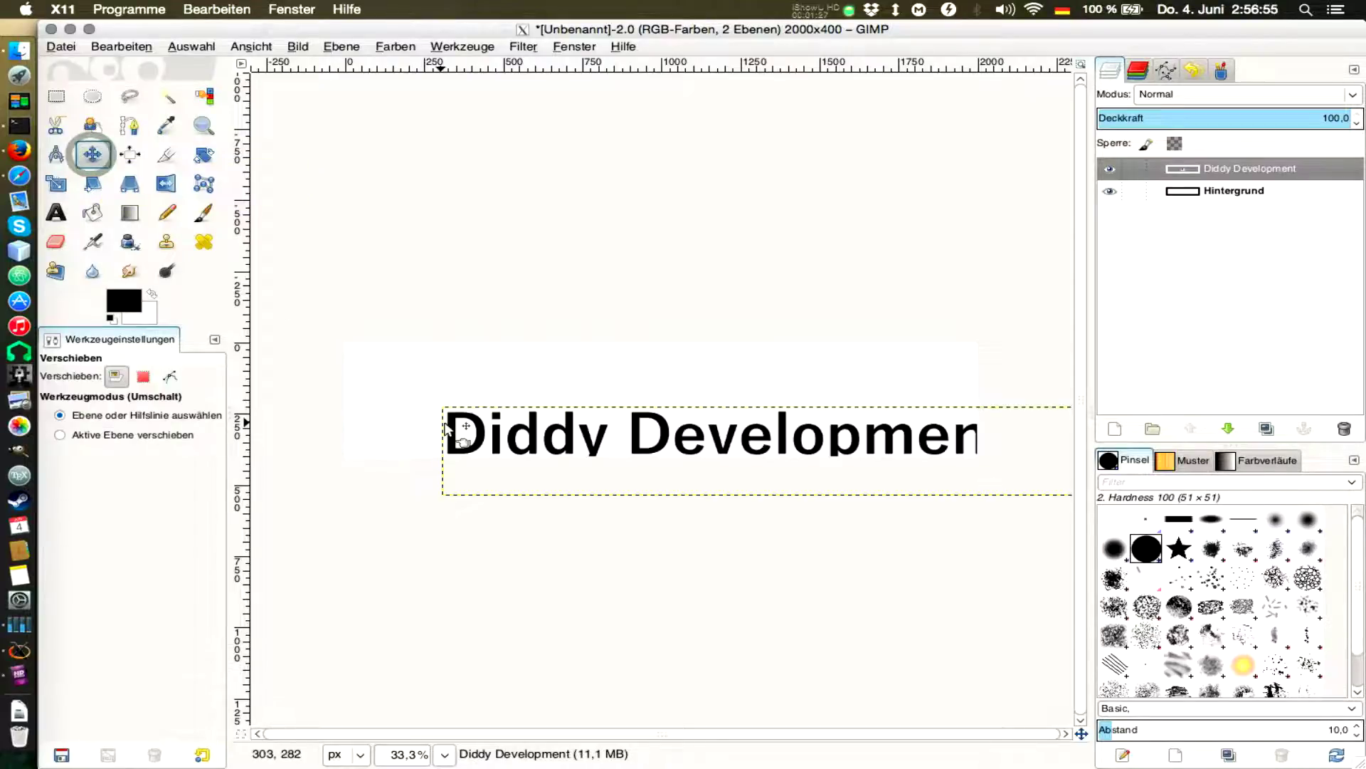
drag(447, 428, 377, 390)
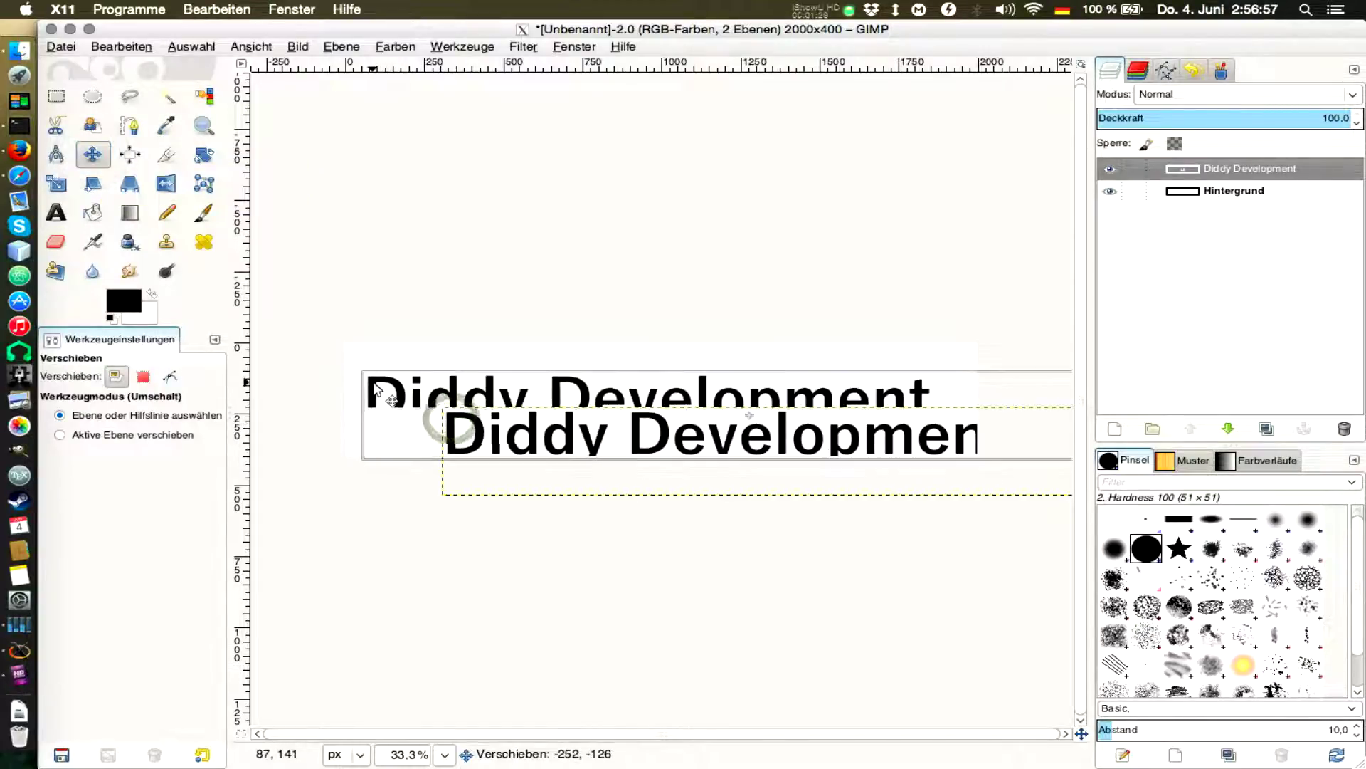
drag(377, 388, 390, 396)
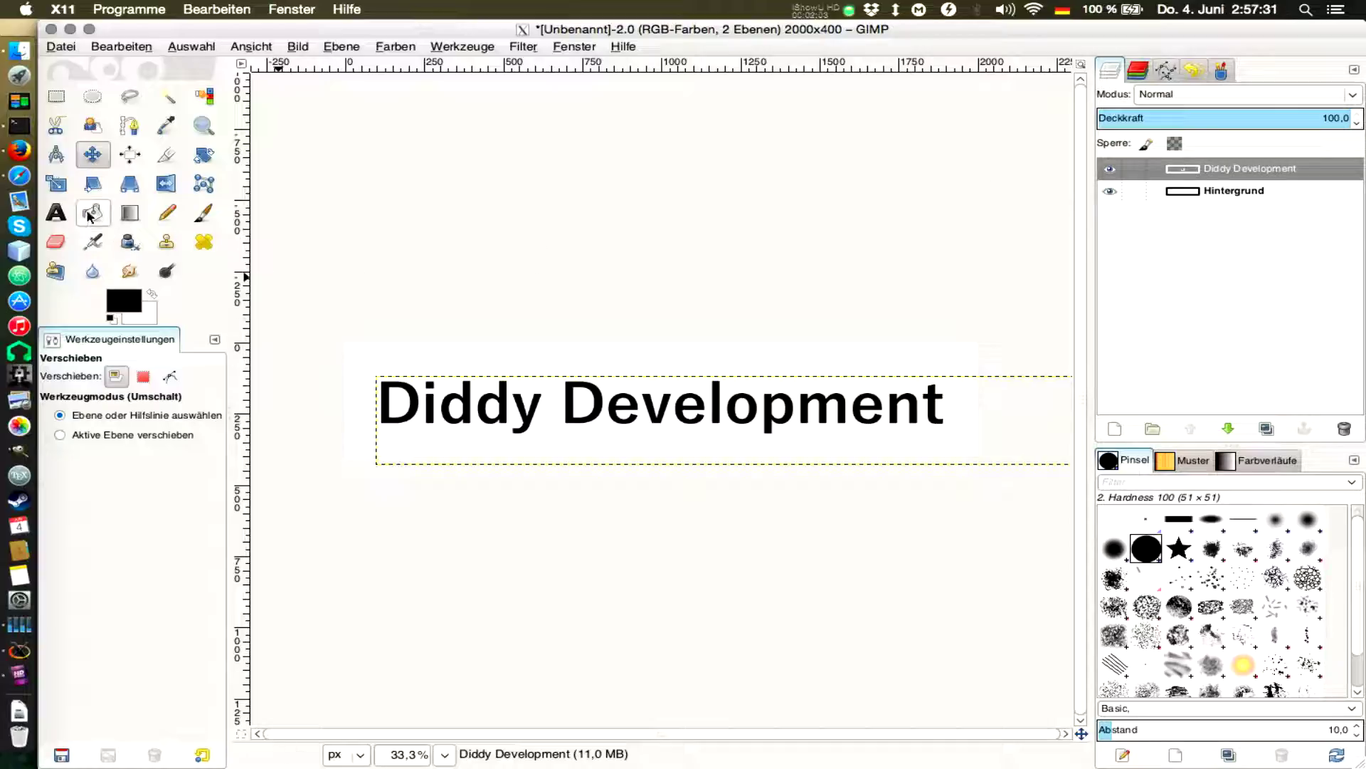
click(52, 212)
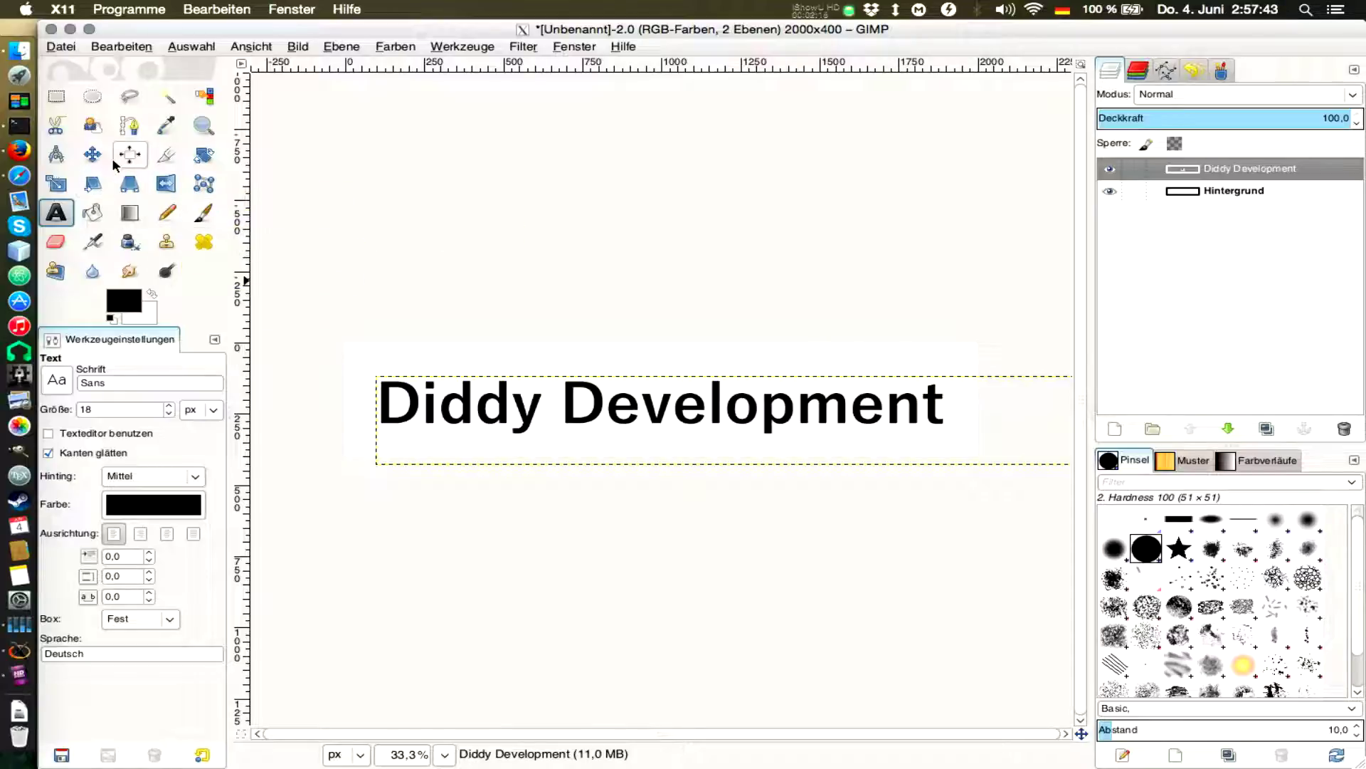
click(92, 152)
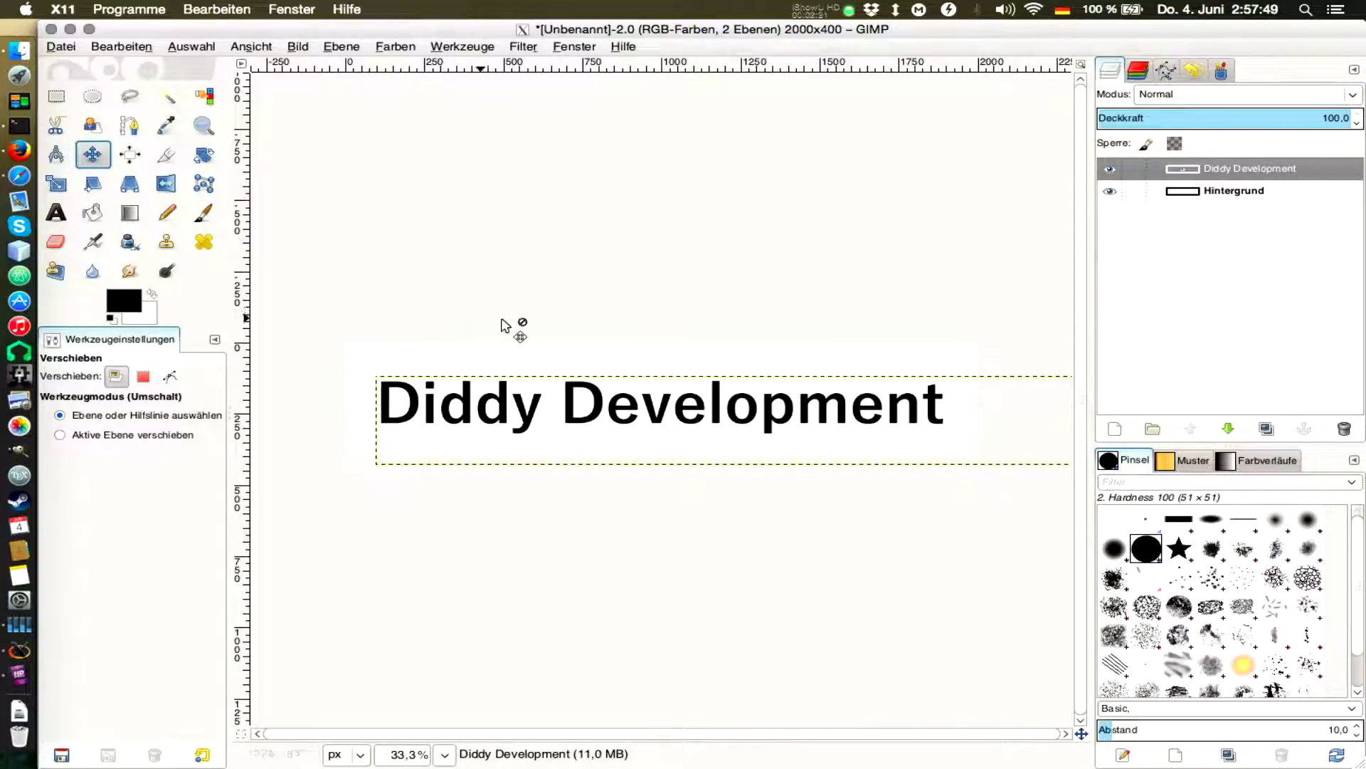
Step: Discard the title layer's text information, then use Auswahl aus Alphakanal to select its letters
click(1187, 256)
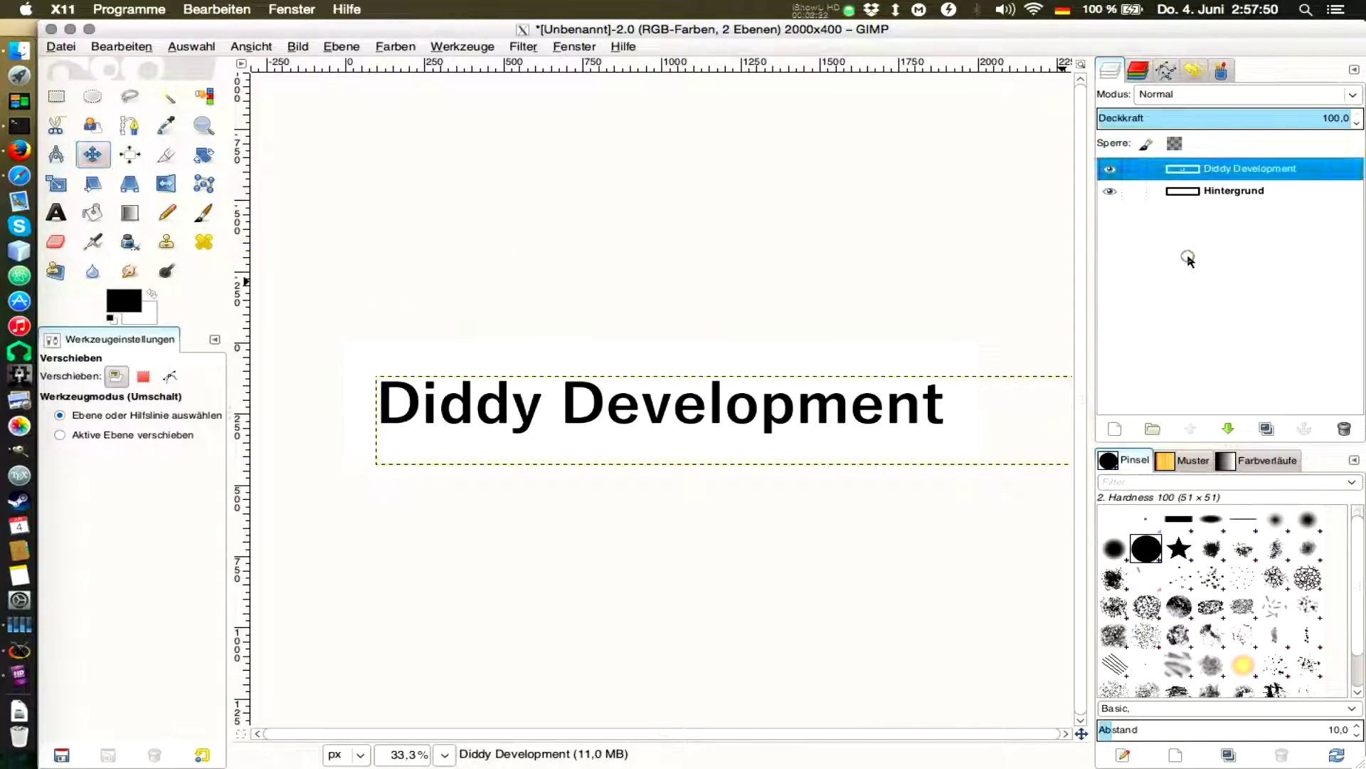
right_click(1186, 168)
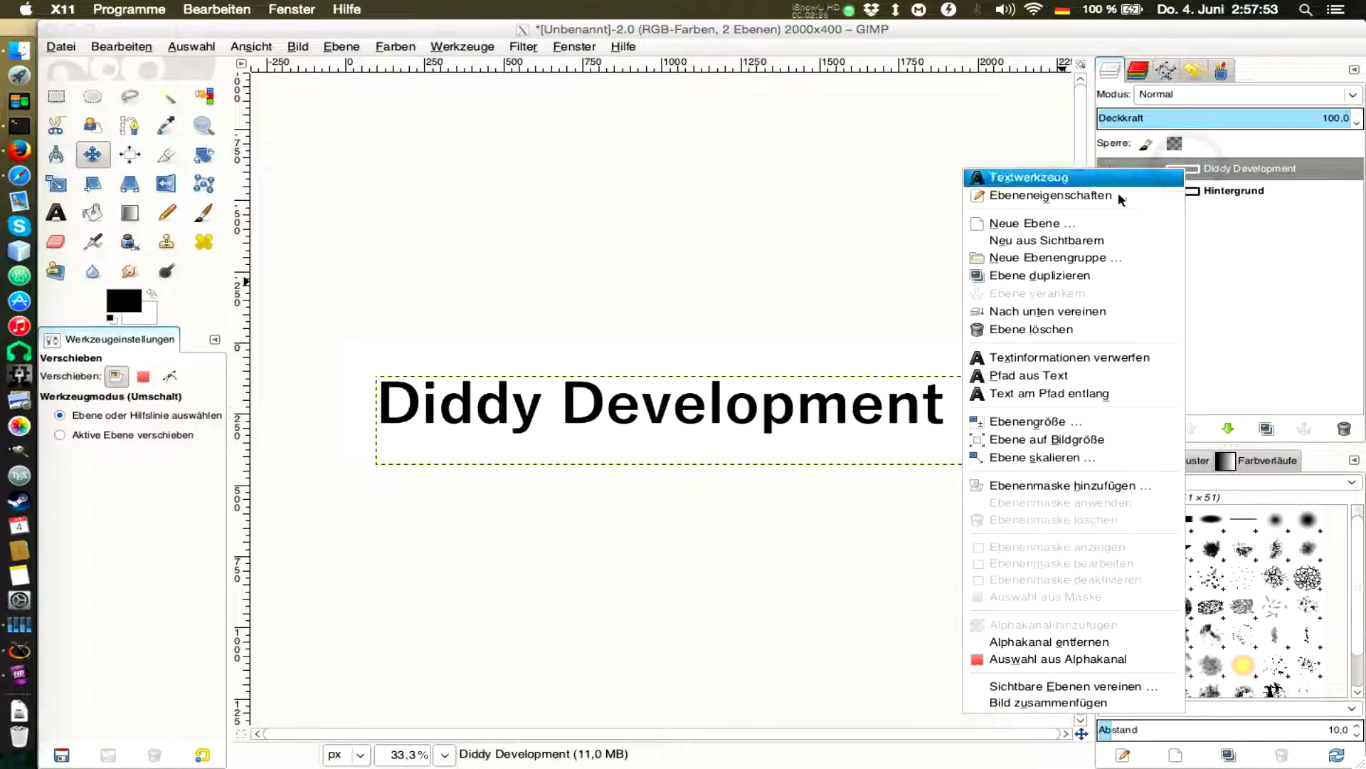
click(1008, 360)
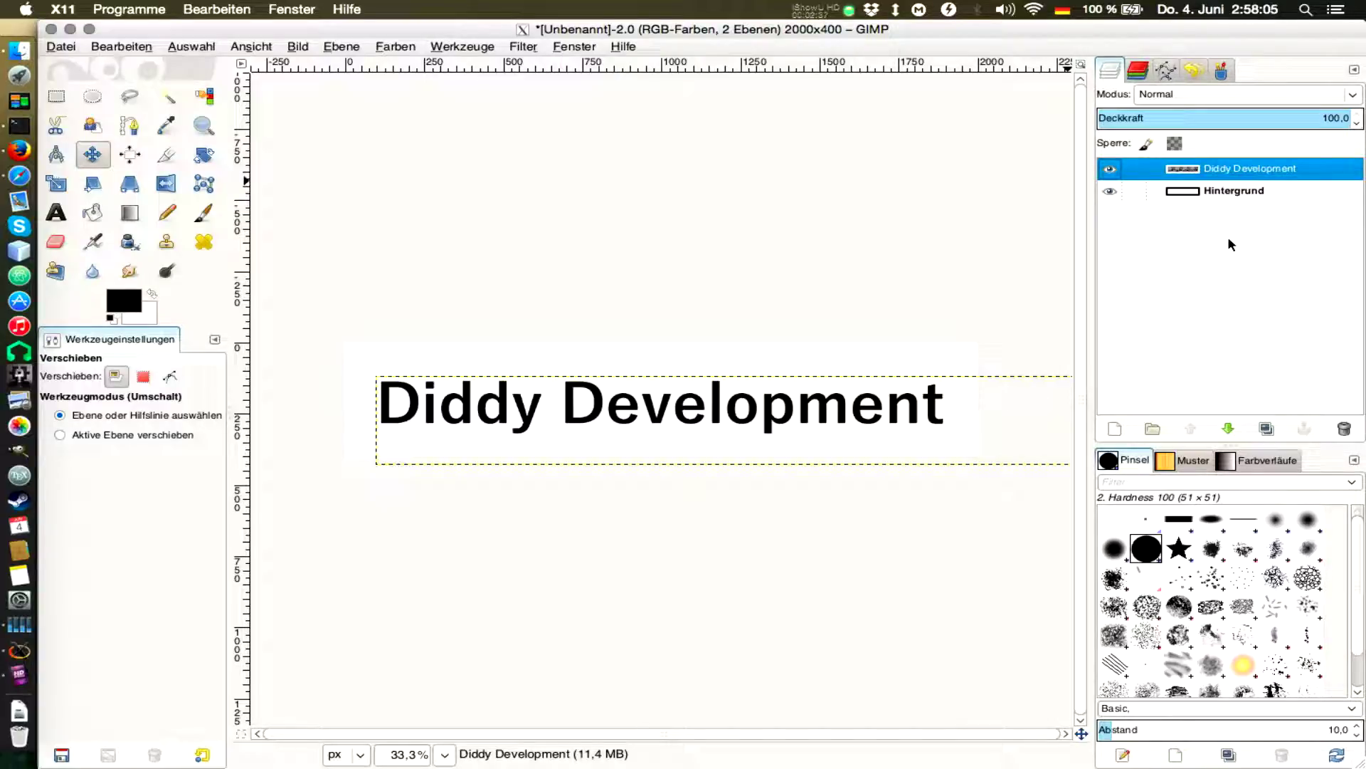
right_click(1187, 173)
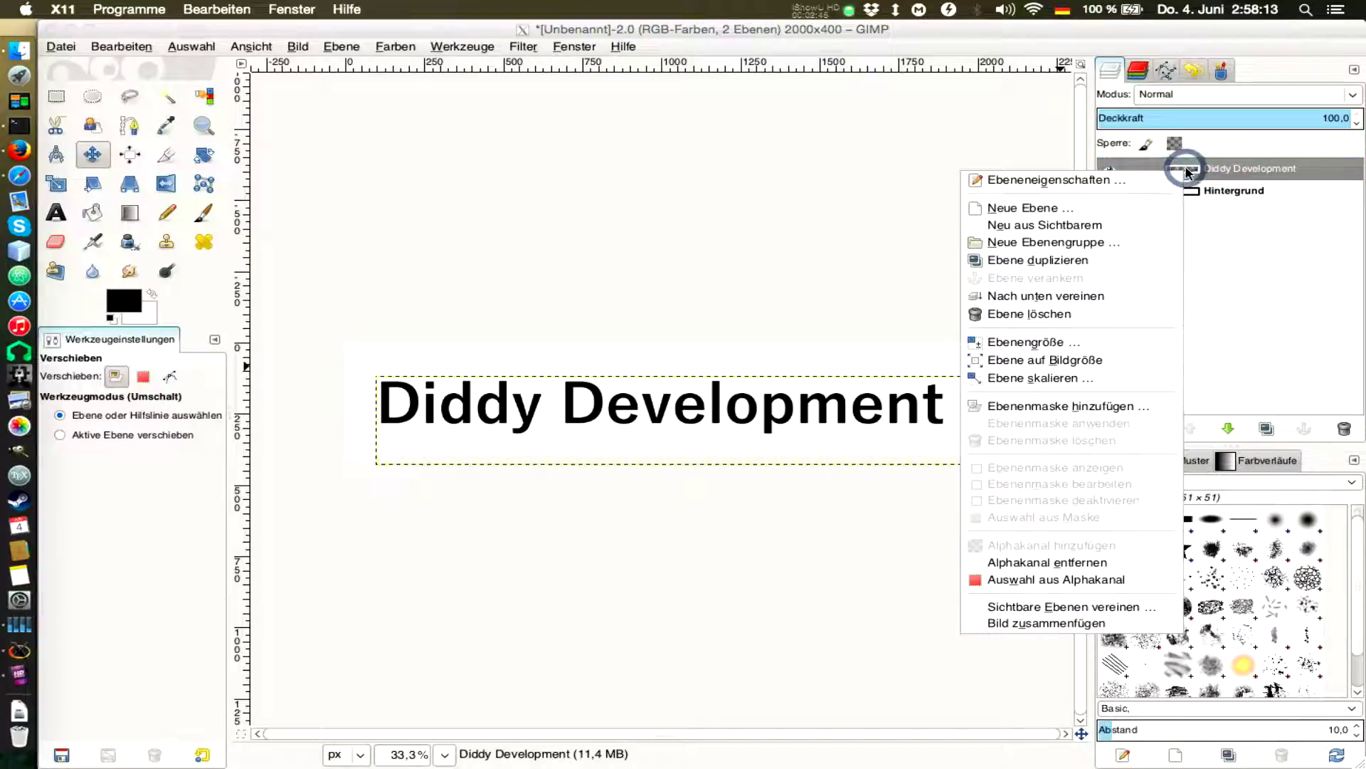
click(1022, 580)
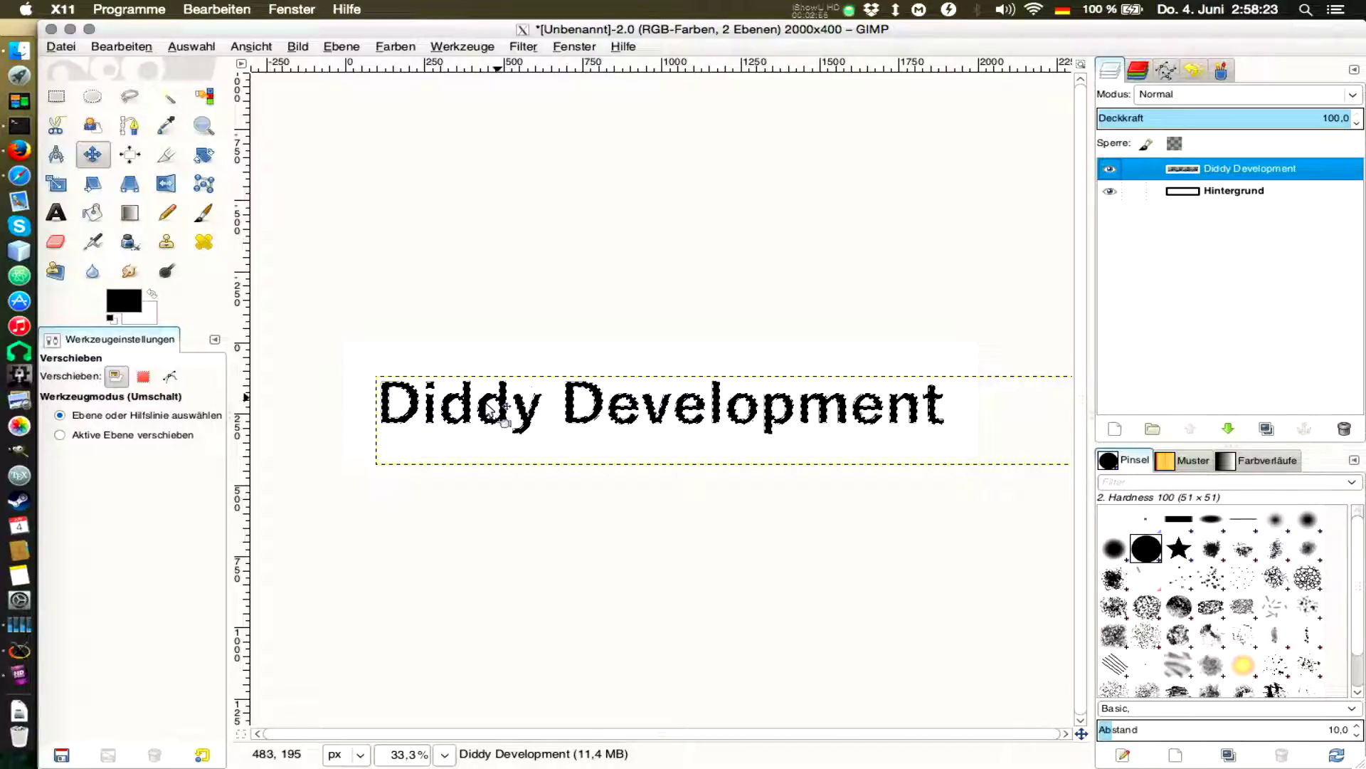
Step: Zoom in and shrink the letter selection by 3 px with Auswahl > Verkleinern
scroll(476, 412, up, 1)
scroll(477, 413, up, 2)
scroll(476, 413, up, 1)
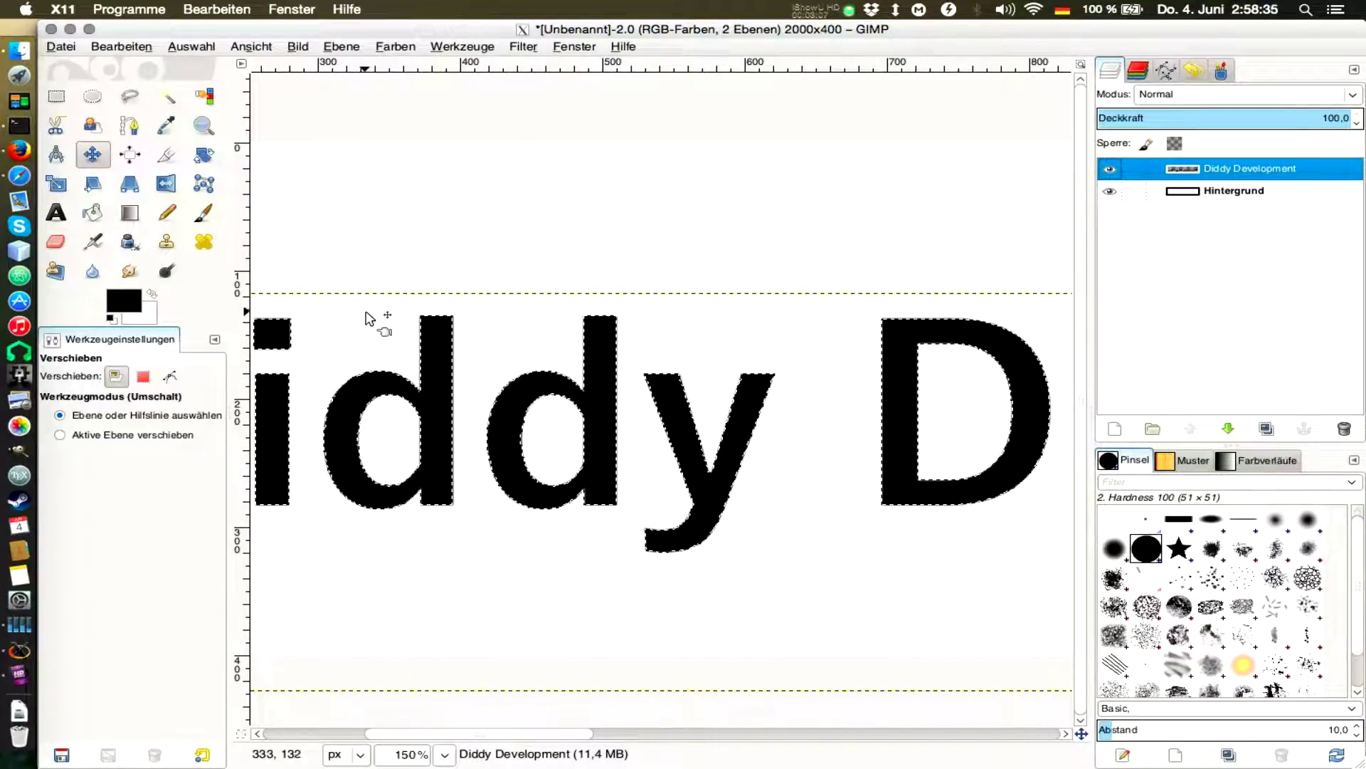
click(202, 50)
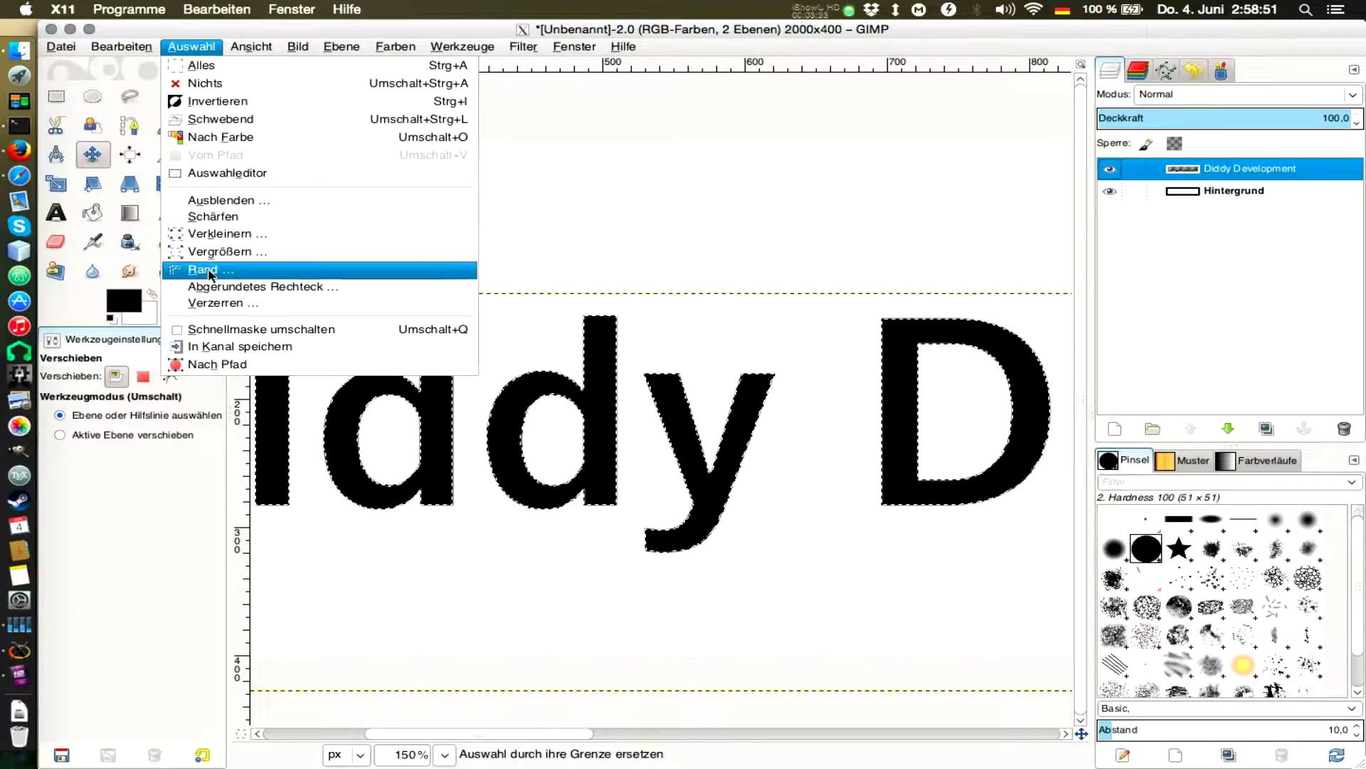
click(222, 234)
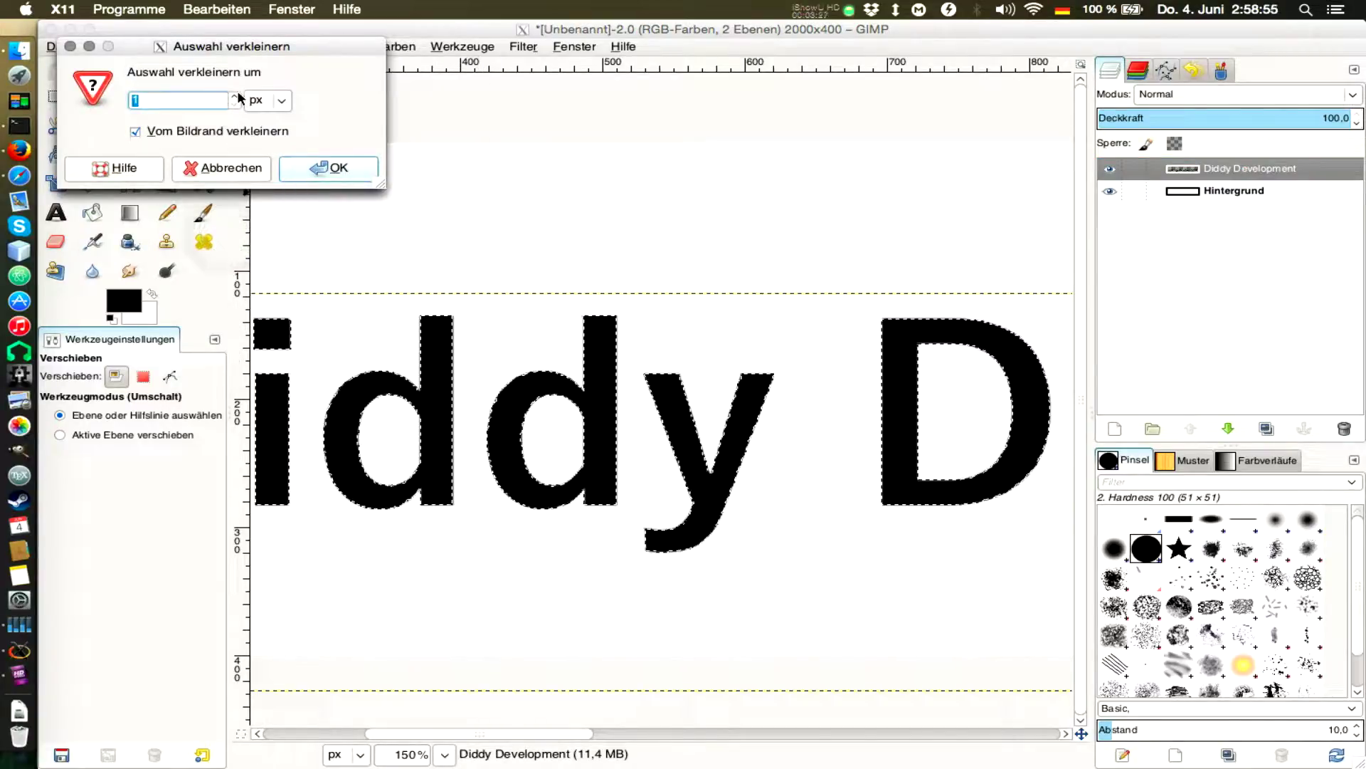
click(328, 168)
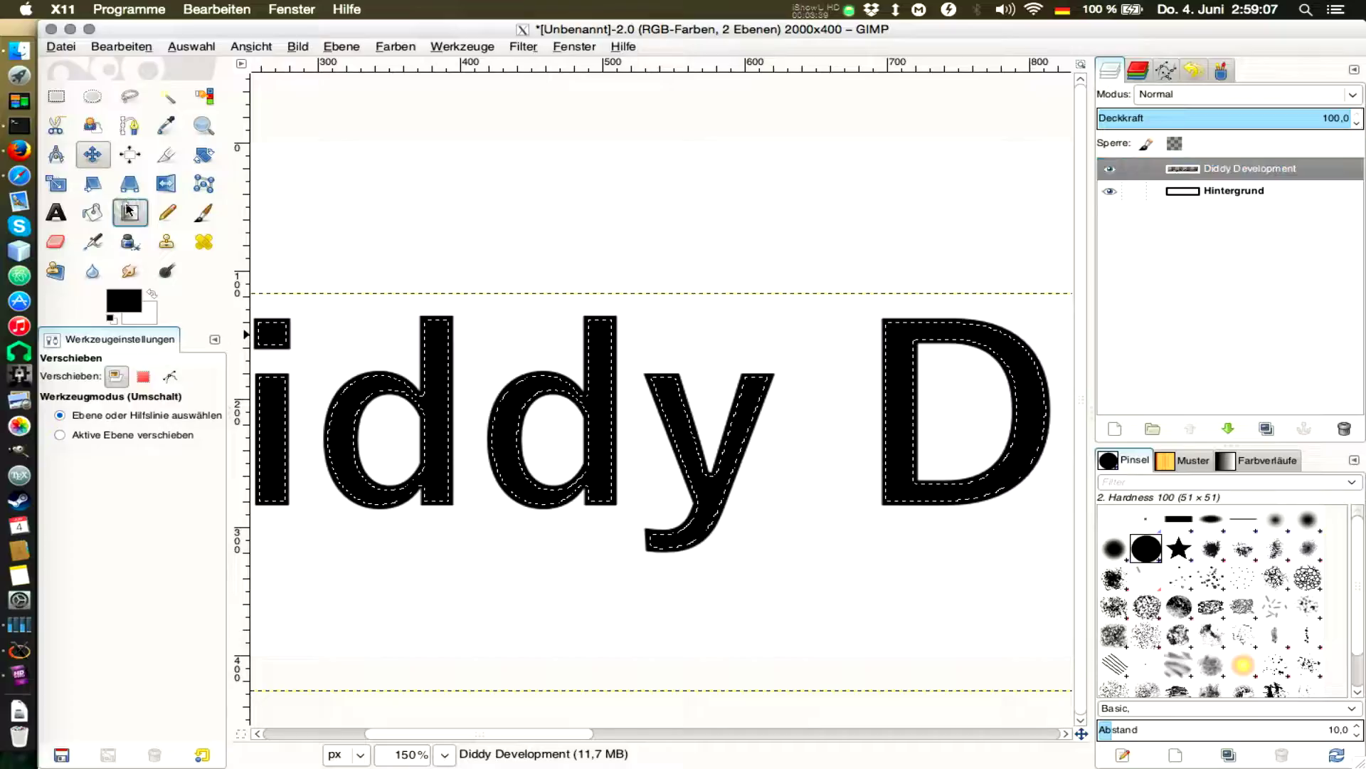
Step: Switch to the Blend tool and set the foreground colour to orange-yellow ffba00
click(129, 212)
click(125, 300)
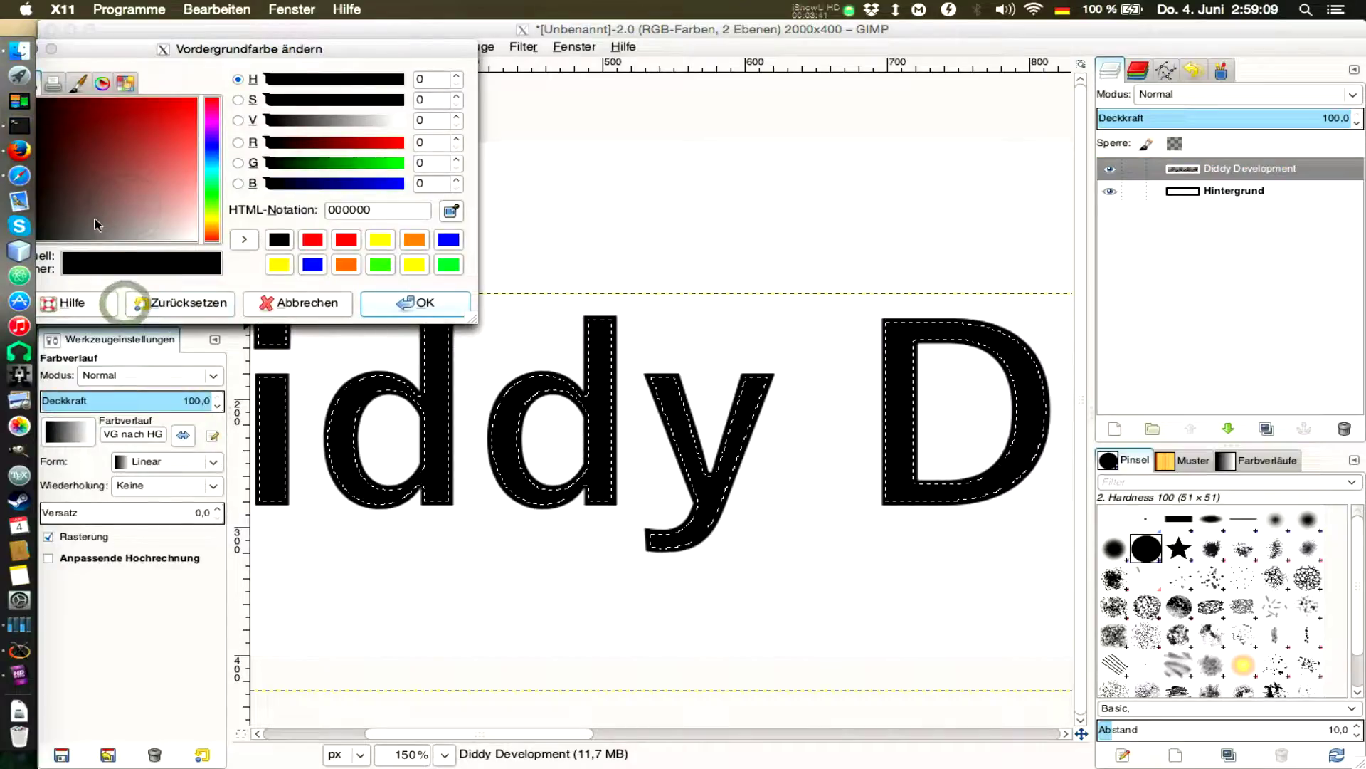
click(212, 222)
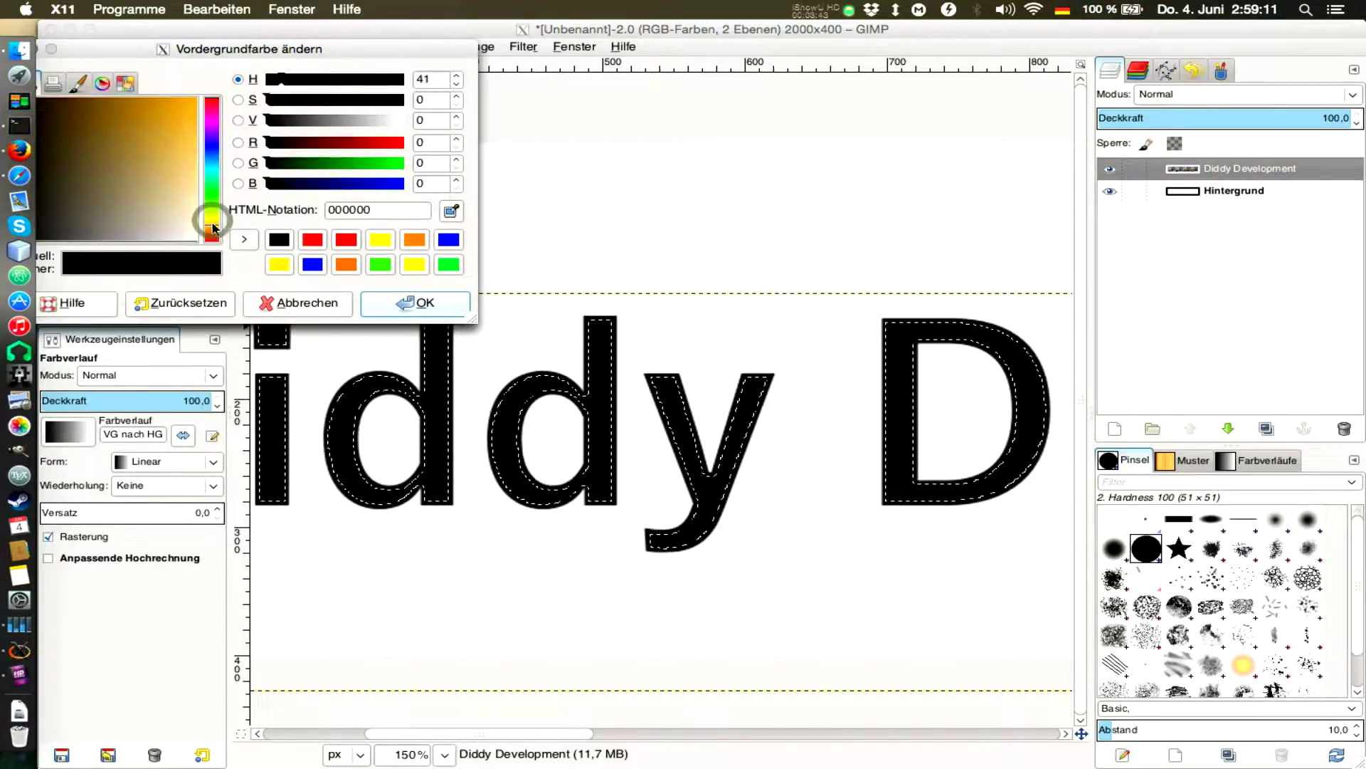
drag(191, 107, 205, 100)
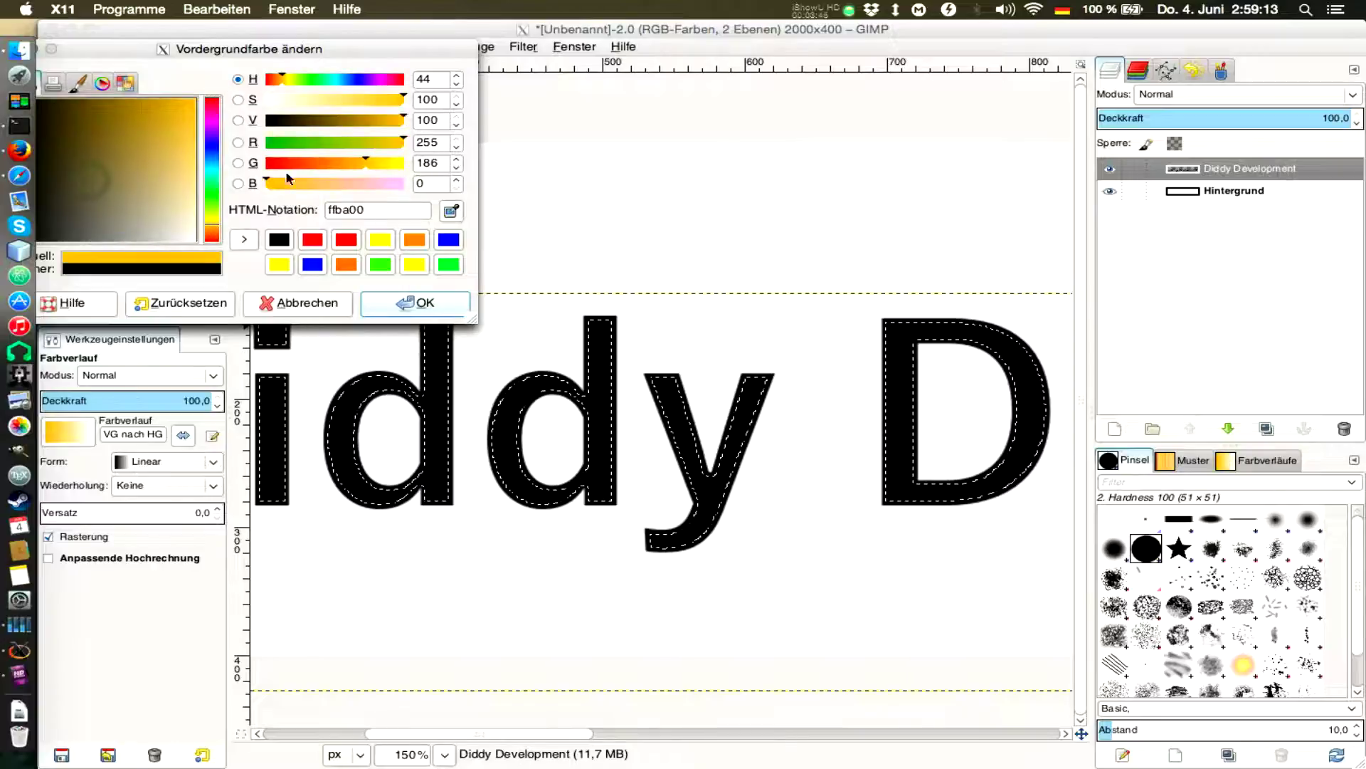
click(398, 304)
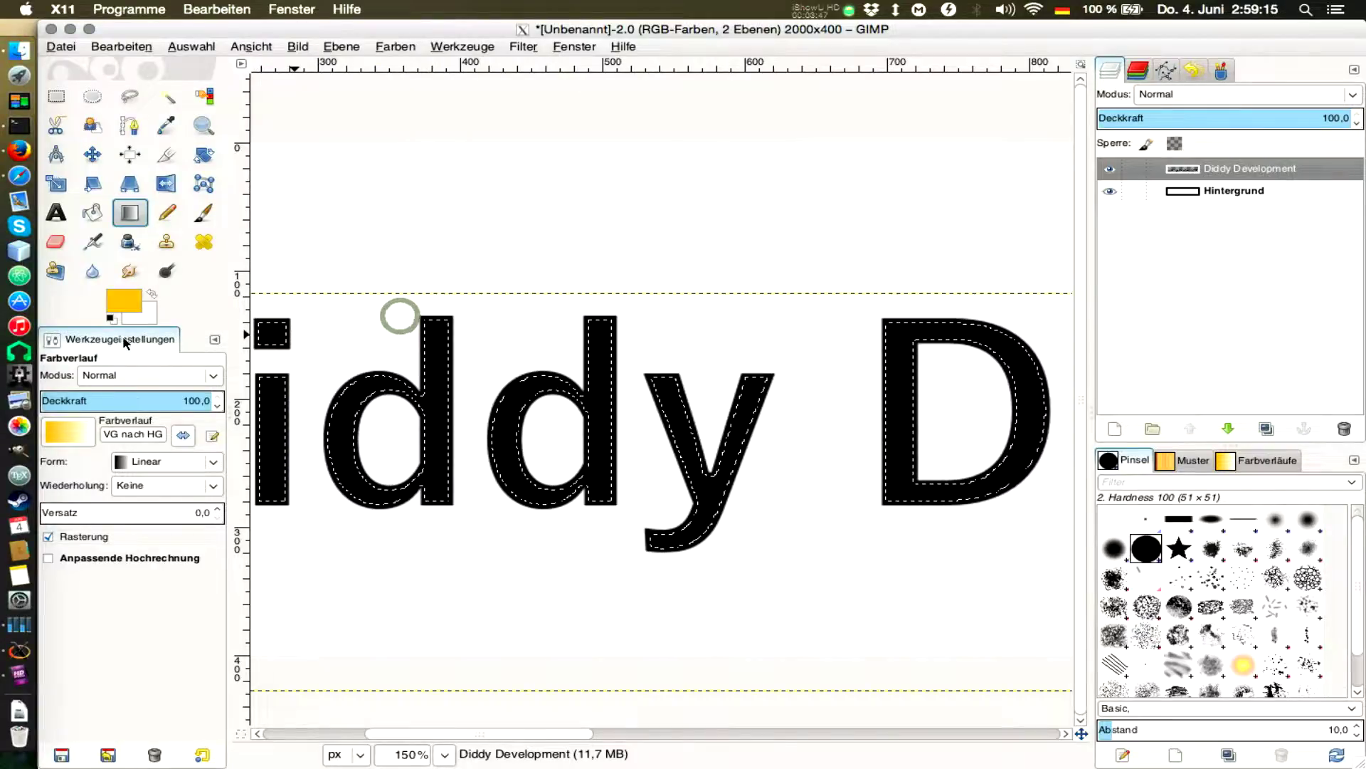
Step: Set the background colour to bright yellow f1e800
click(151, 313)
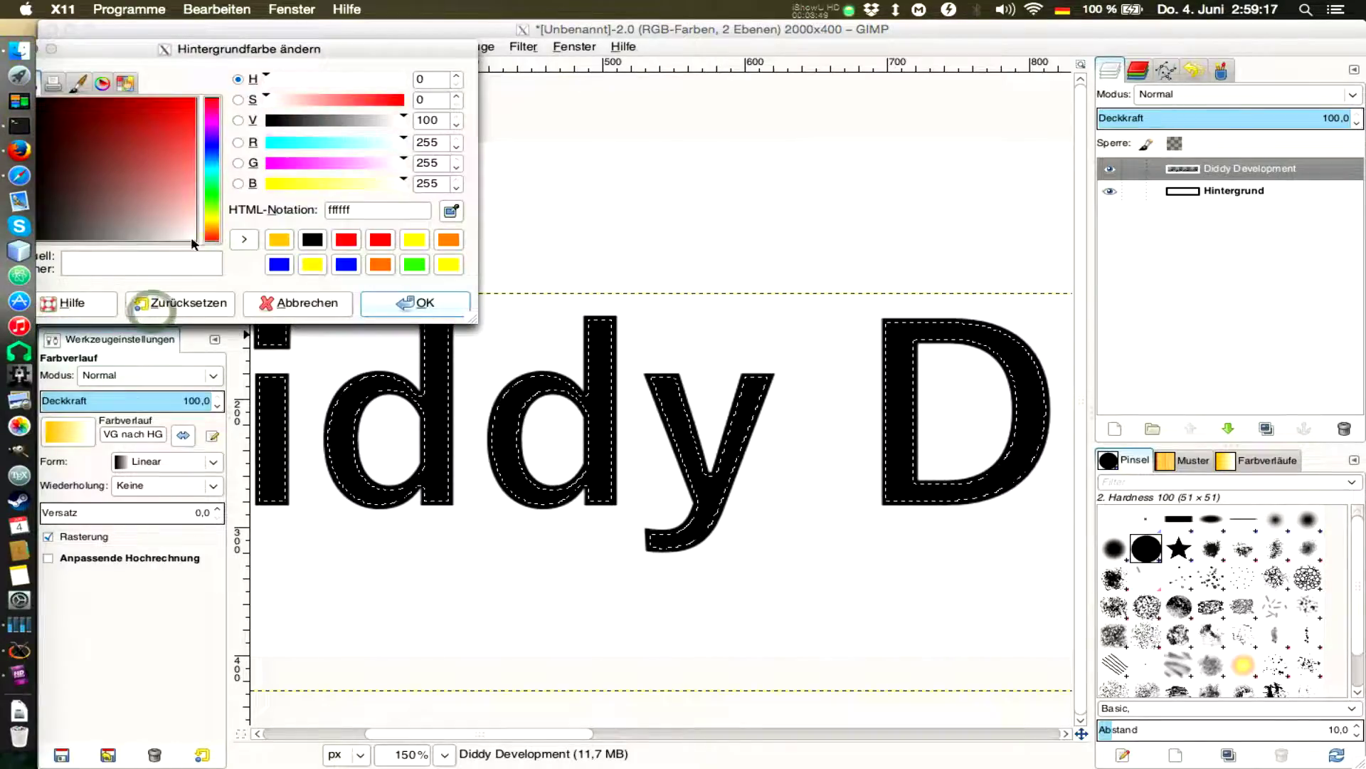
click(212, 216)
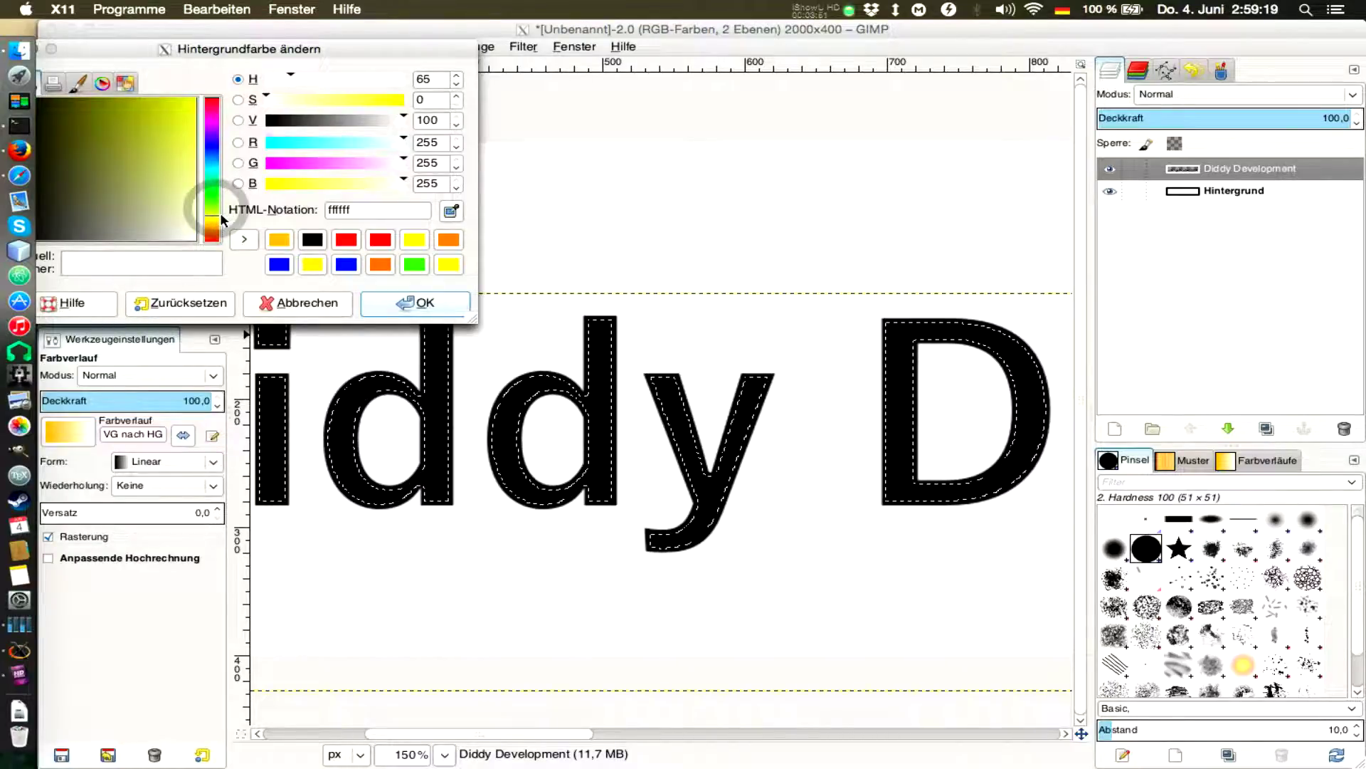
click(114, 173)
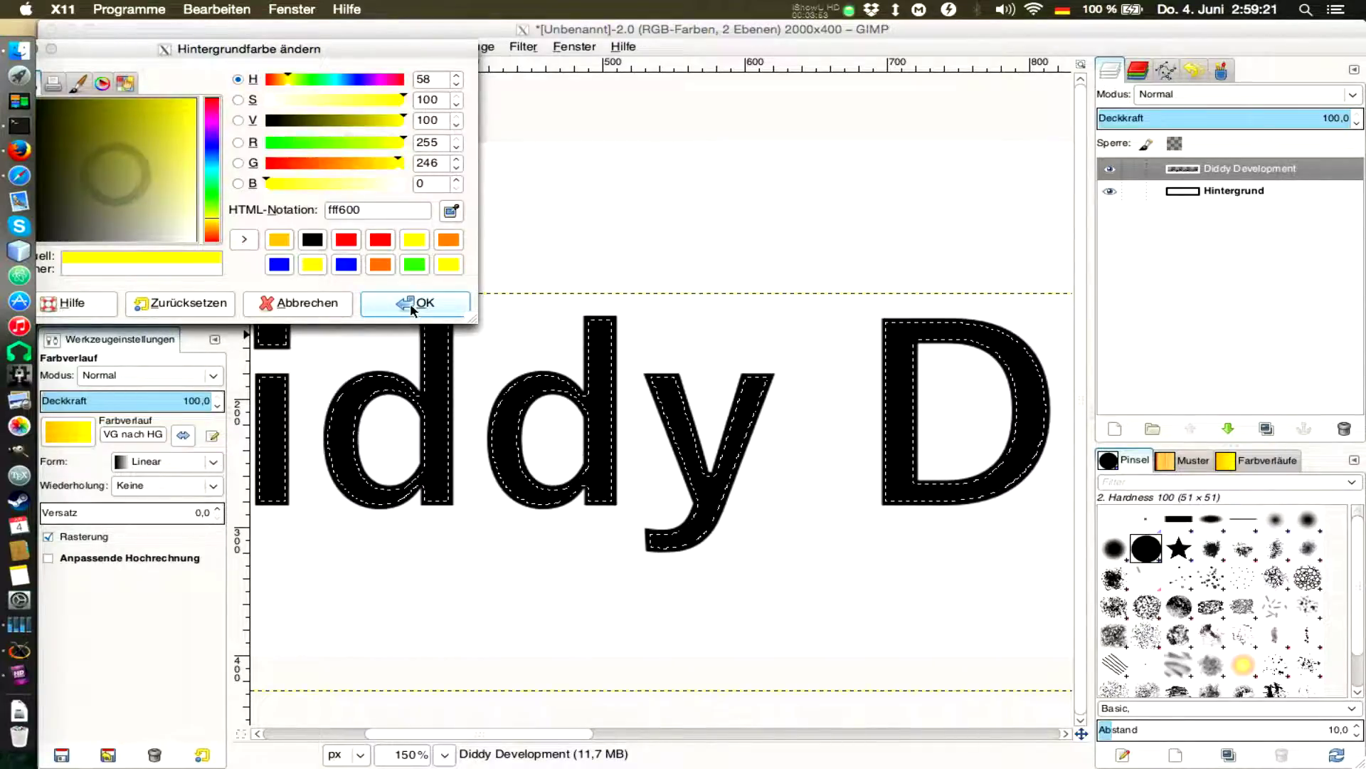
mouse_move(168, 200)
mouse_down()
mouse_move(194, 162)
mouse_move(194, 70)
mouse_up()
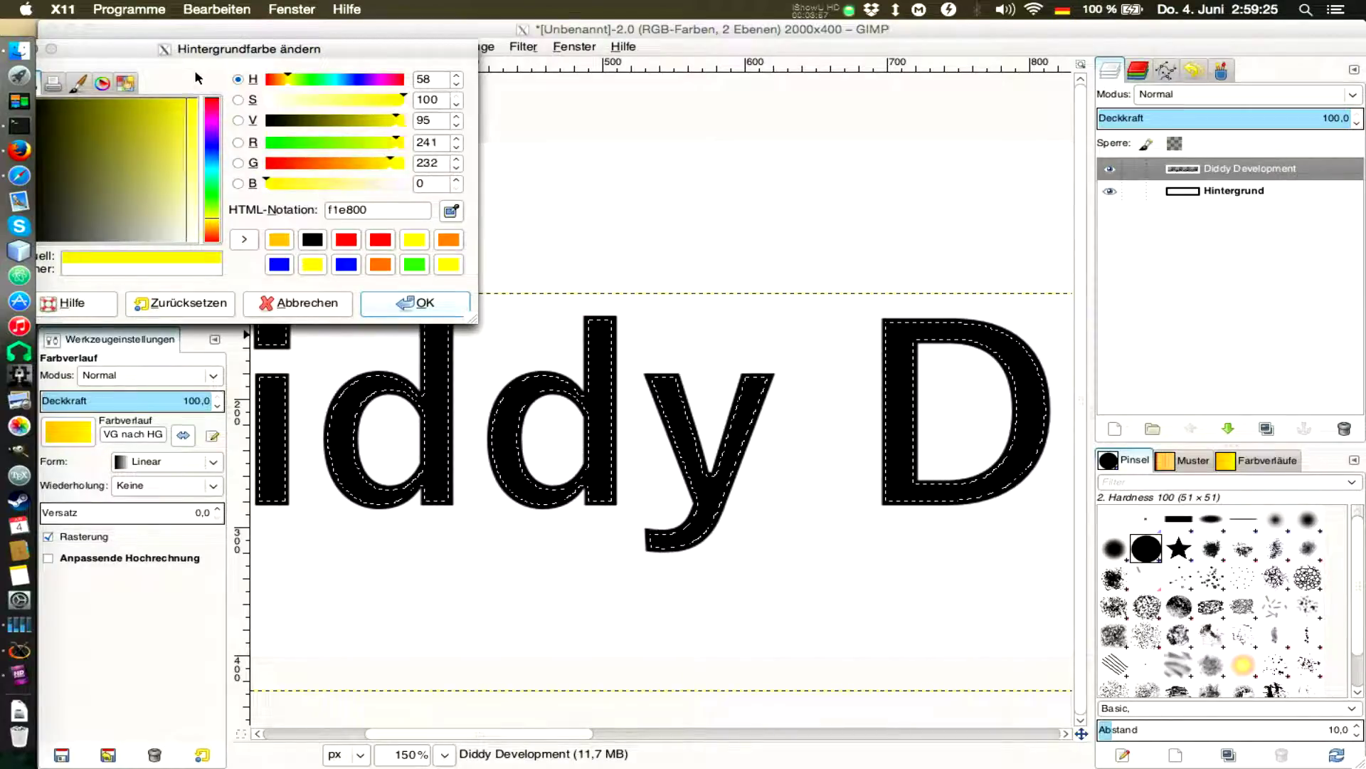
click(430, 303)
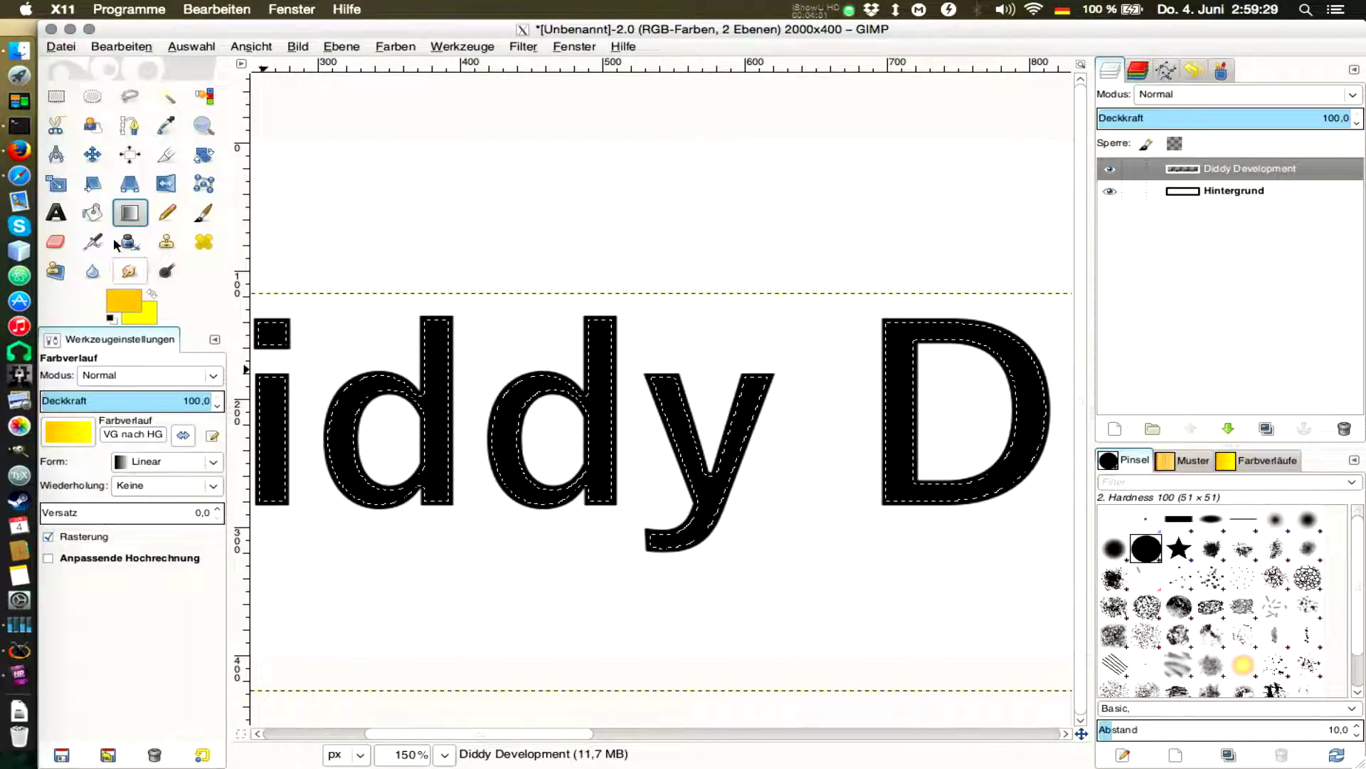
Step: Drag the gradient upward through the selected letters, redrawing until yellow sits on top and orange below
drag(528, 542, 530, 288)
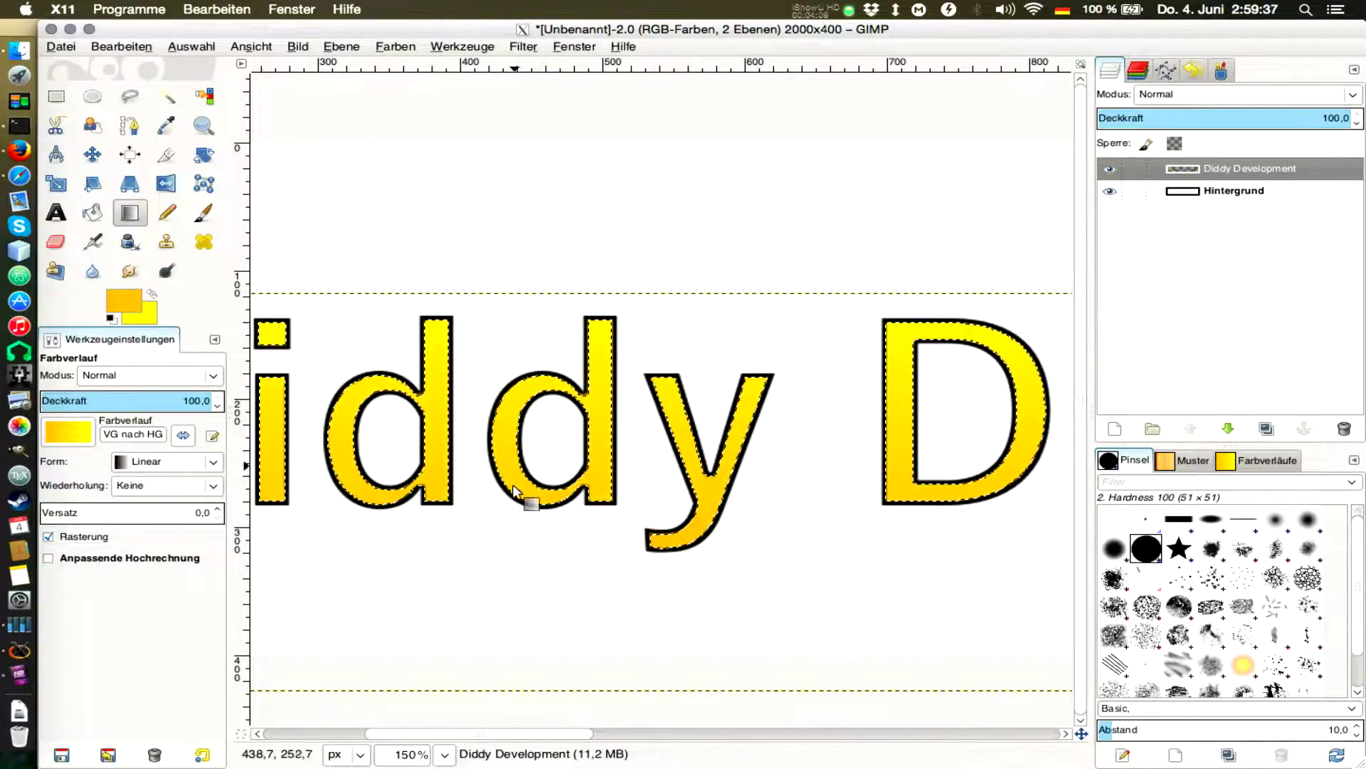
drag(518, 528, 520, 310)
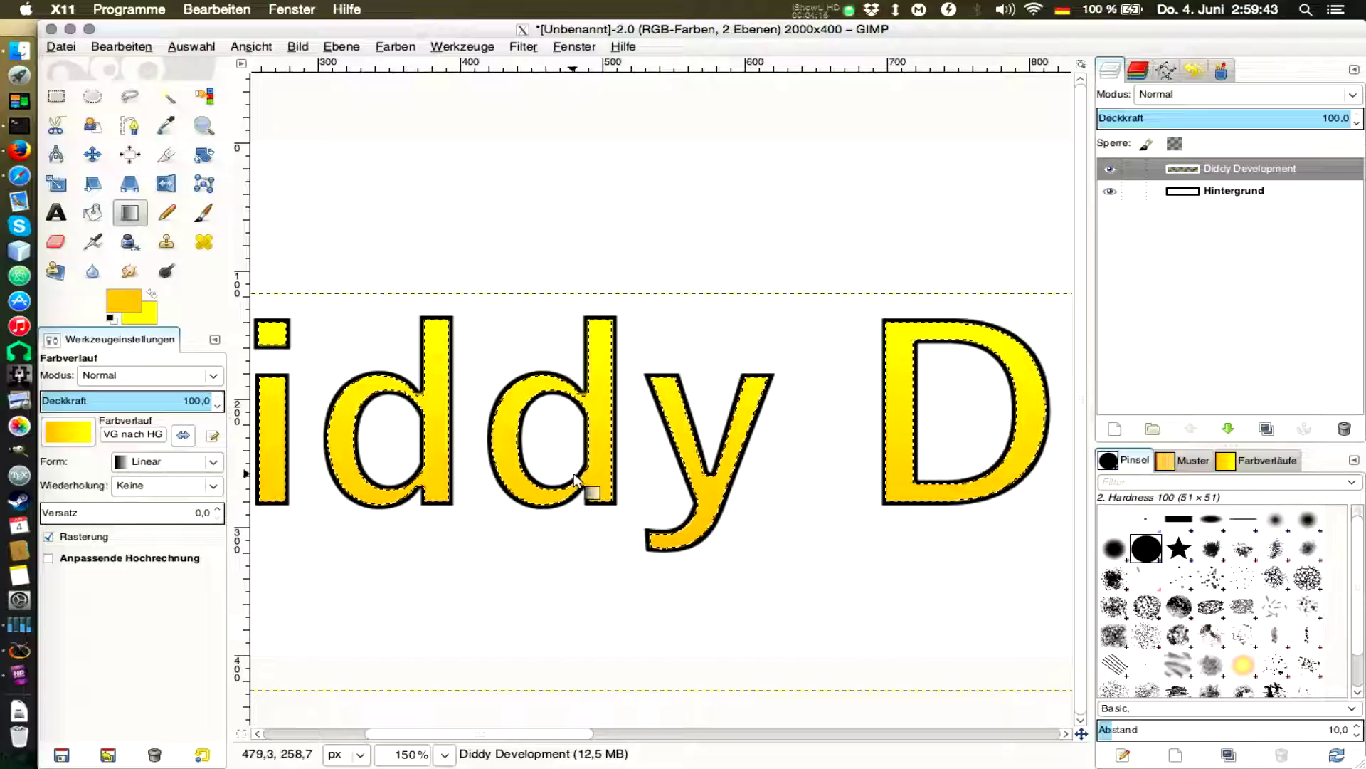
scroll(577, 482, down, 3)
scroll(578, 481, down, 1)
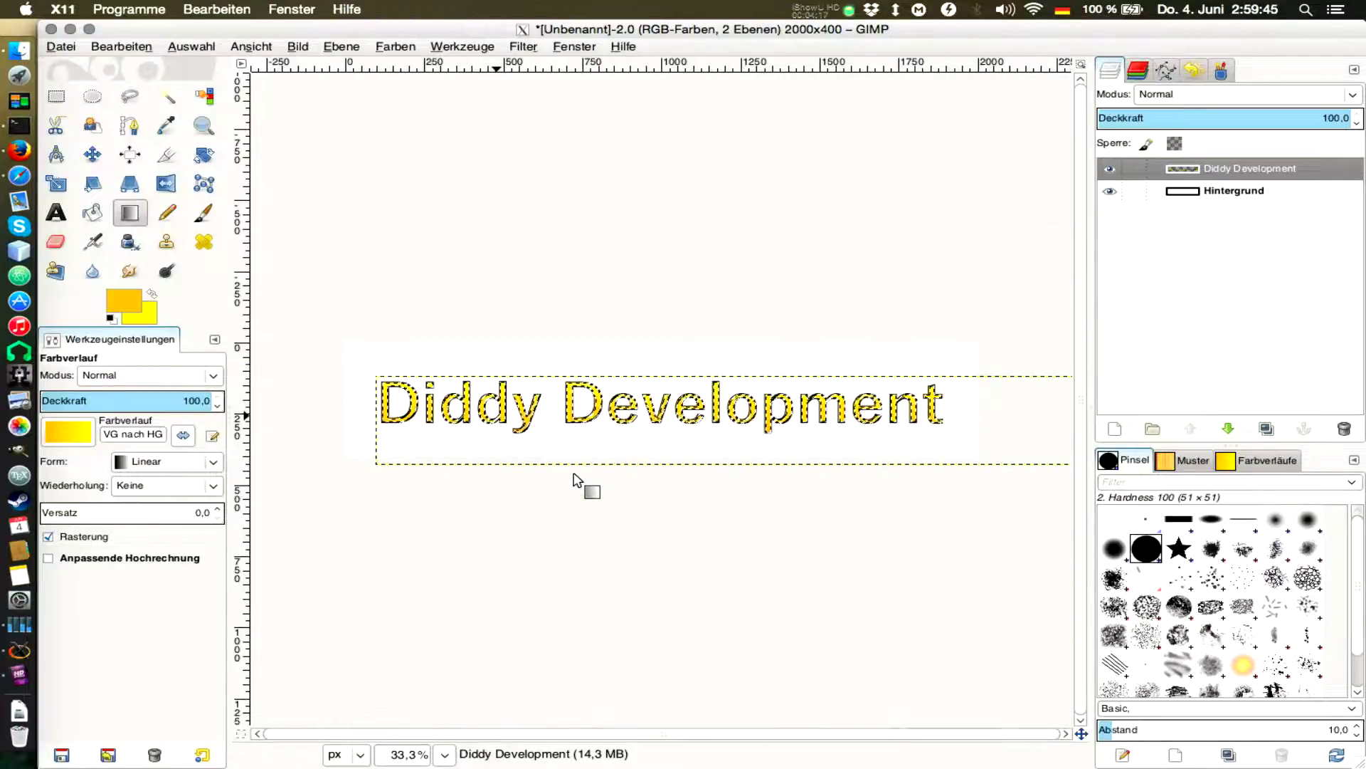
scroll(640, 434, up, 1)
scroll(612, 477, up, 3)
drag(604, 501, 604, 352)
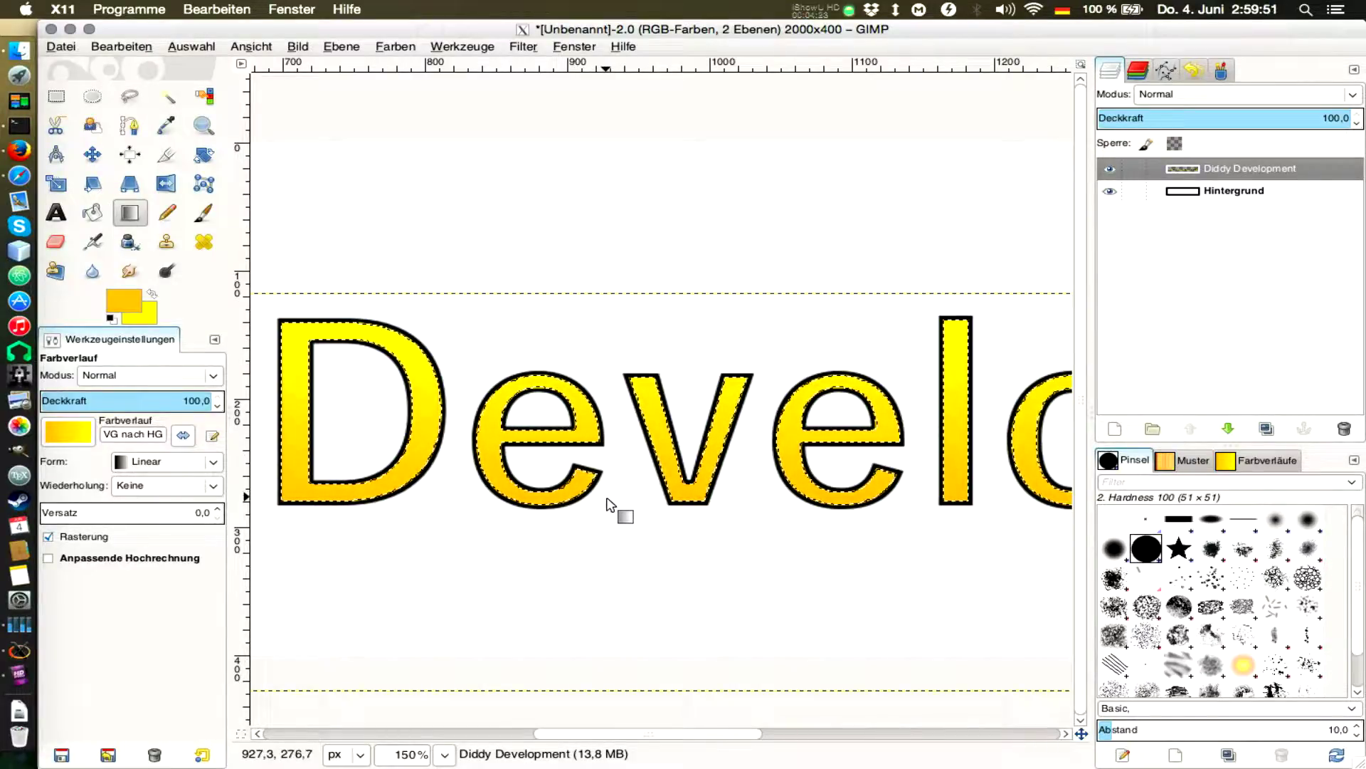
drag(606, 499, 609, 425)
drag(609, 375, 607, 359)
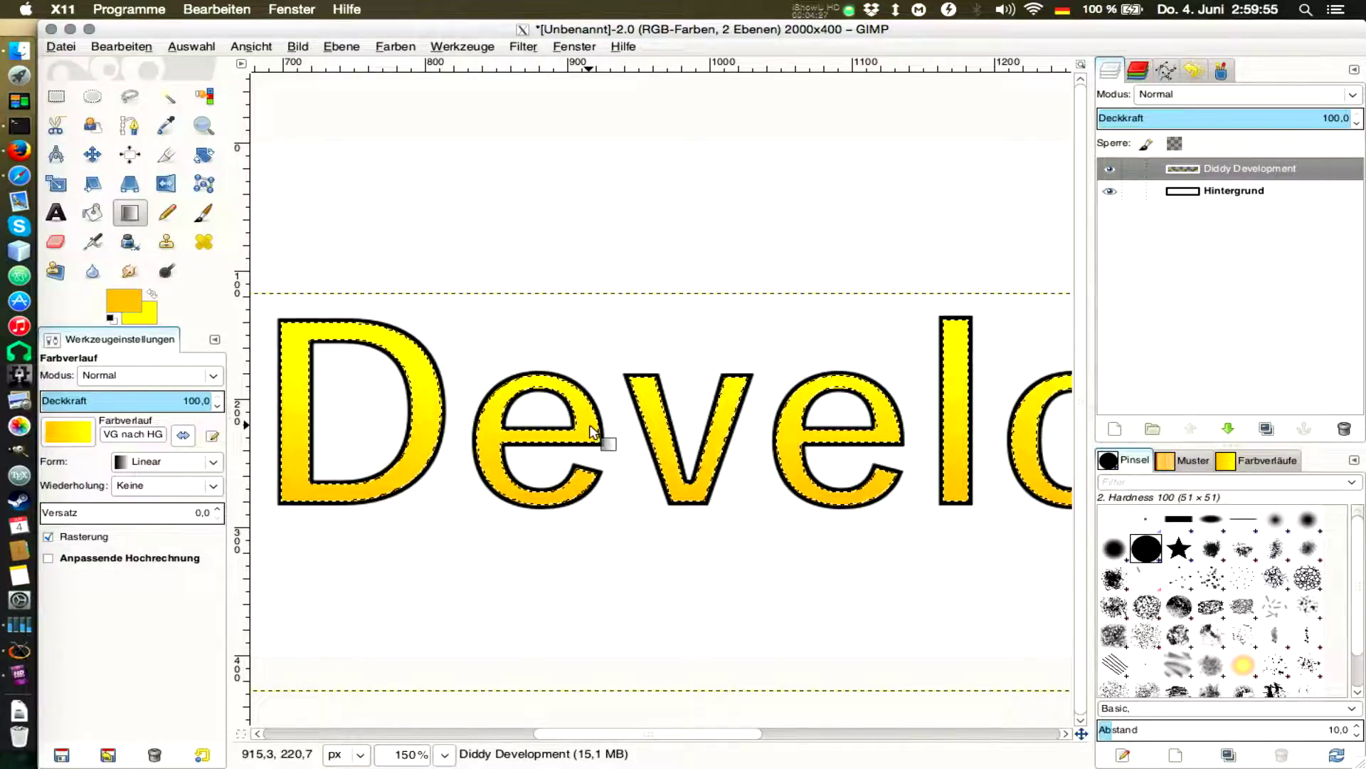
key(minus)
key(minus)
key(minus)
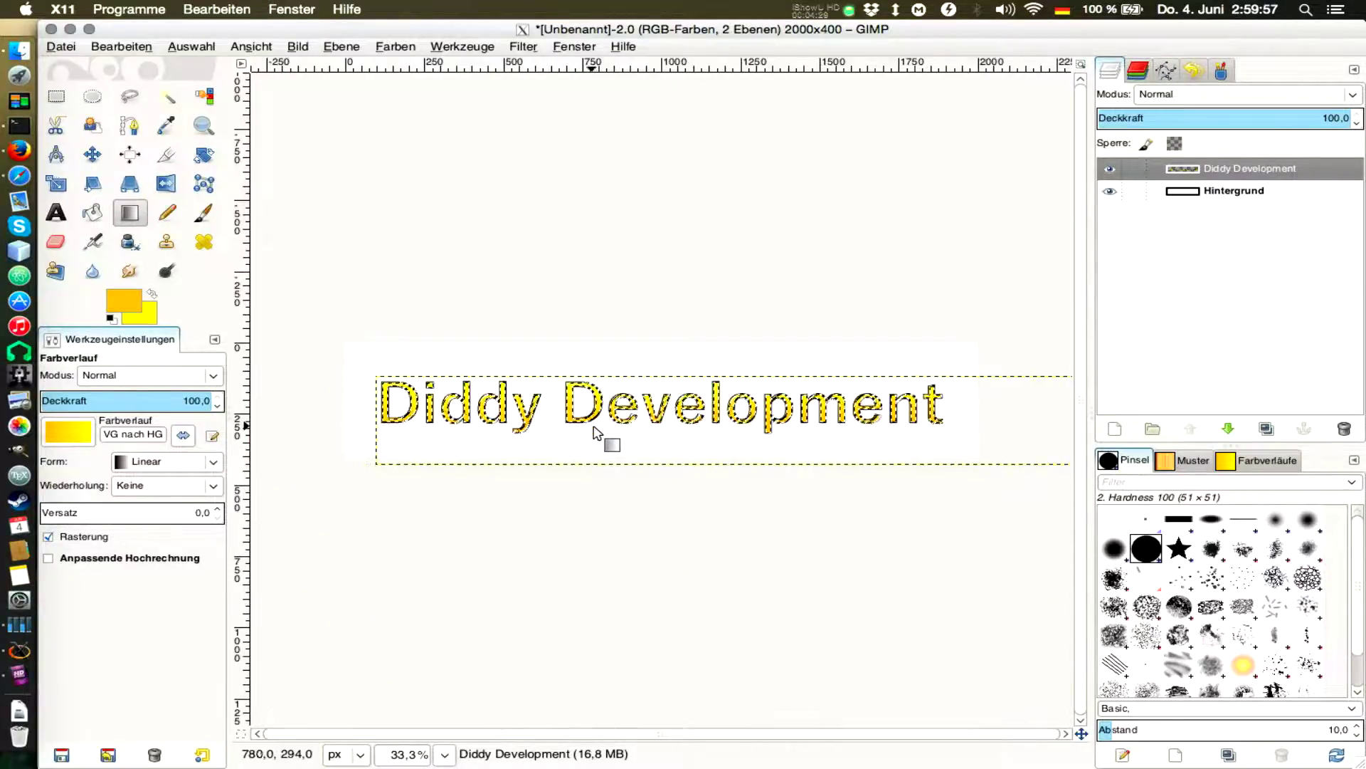
key(plus)
key(plus)
key(plus)
key(plus)
drag(645, 457, 652, 409)
drag(644, 466, 650, 397)
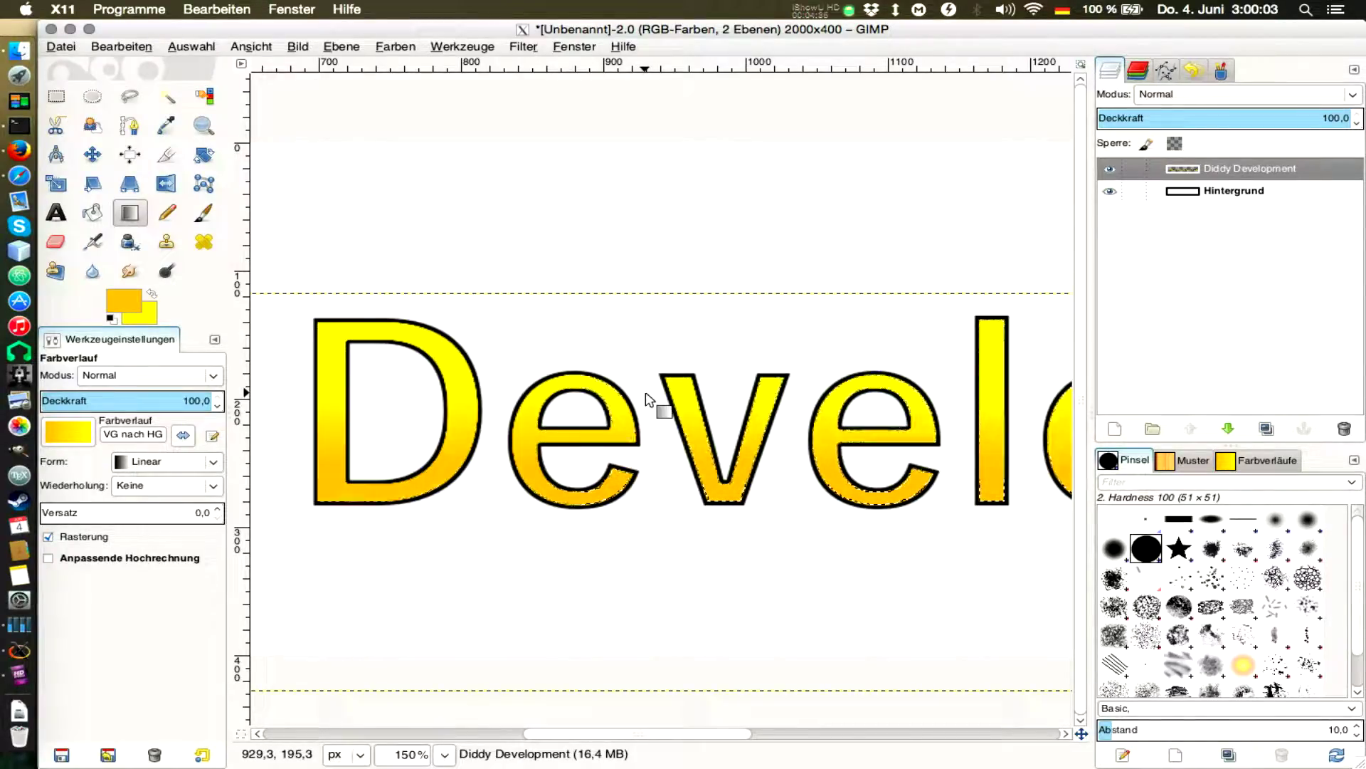
Step: Check the gradient-filled lettering, then select the whole image with Auswahl > Alles
scroll(662, 445, down, 4)
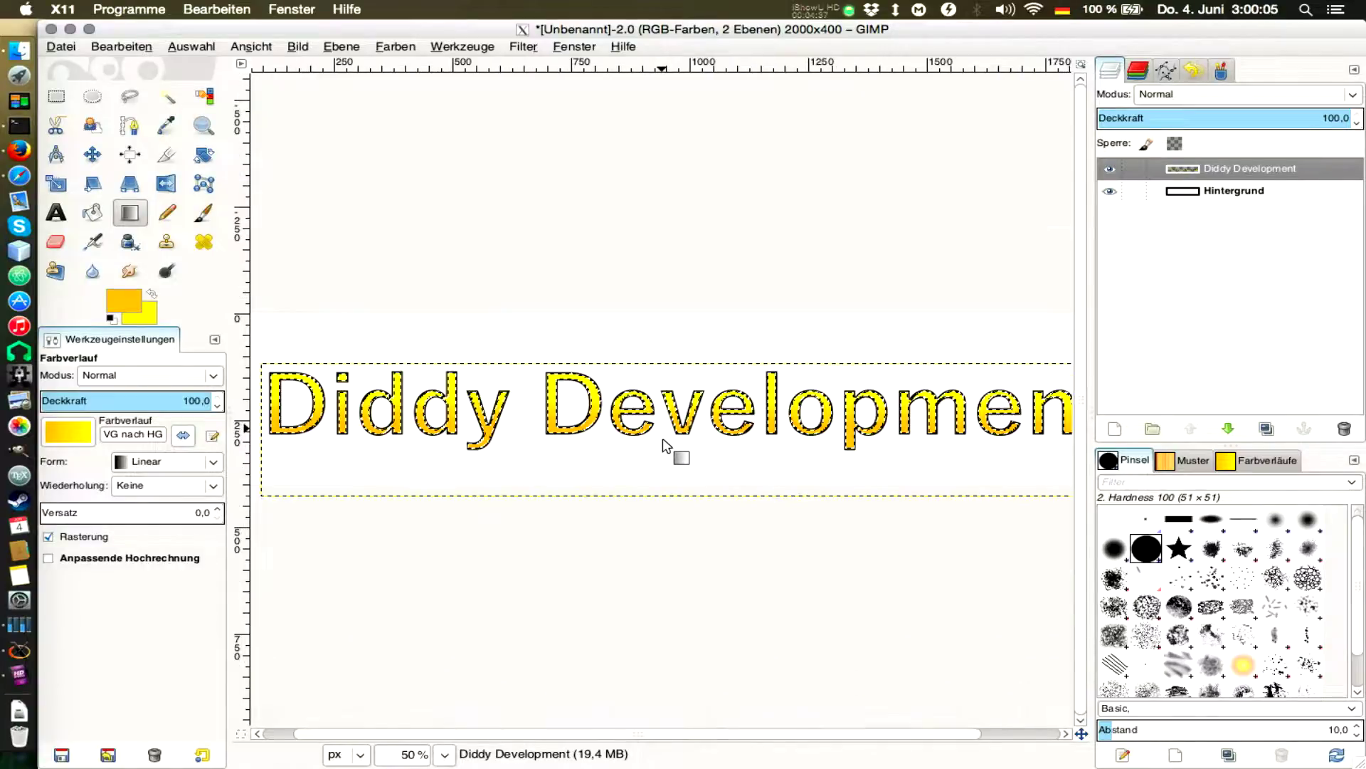
scroll(541, 419, up, 3)
scroll(531, 416, up, 1)
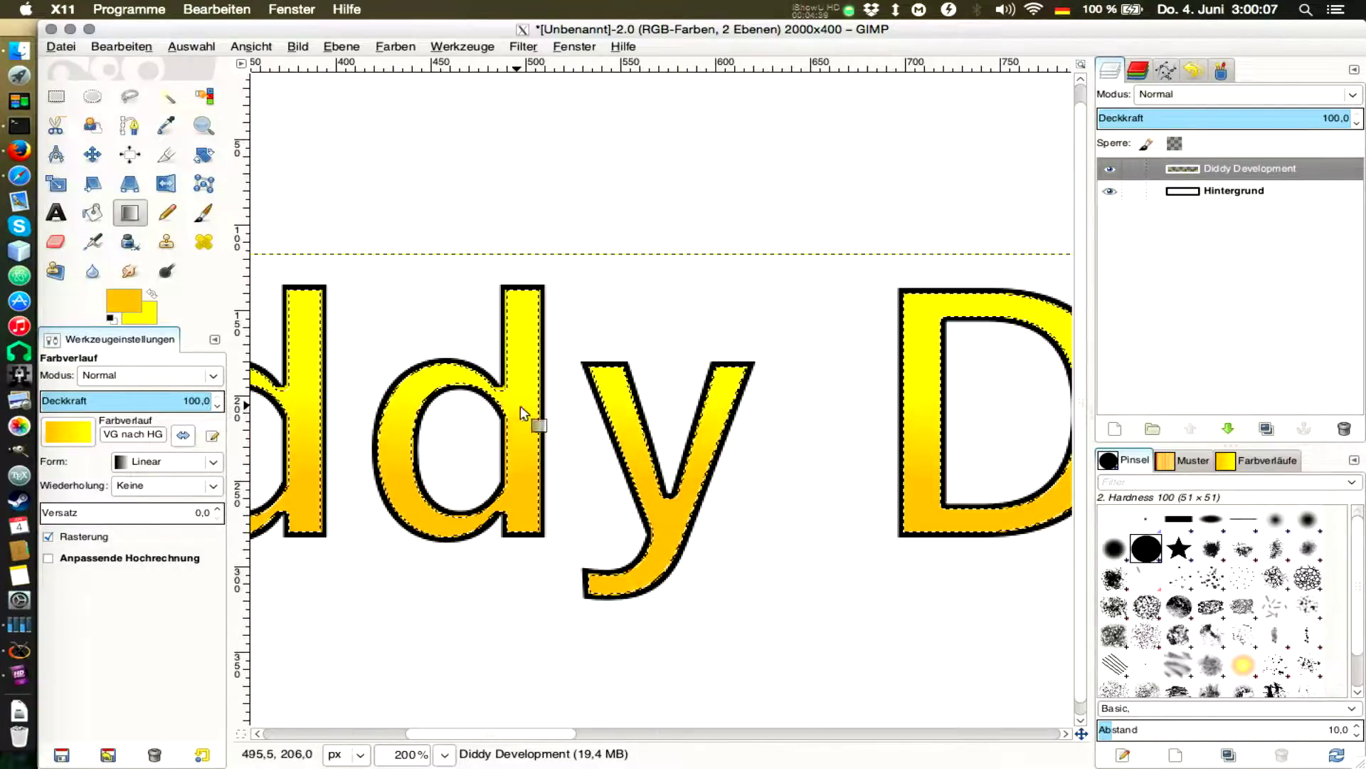
scroll(534, 423, up, 2)
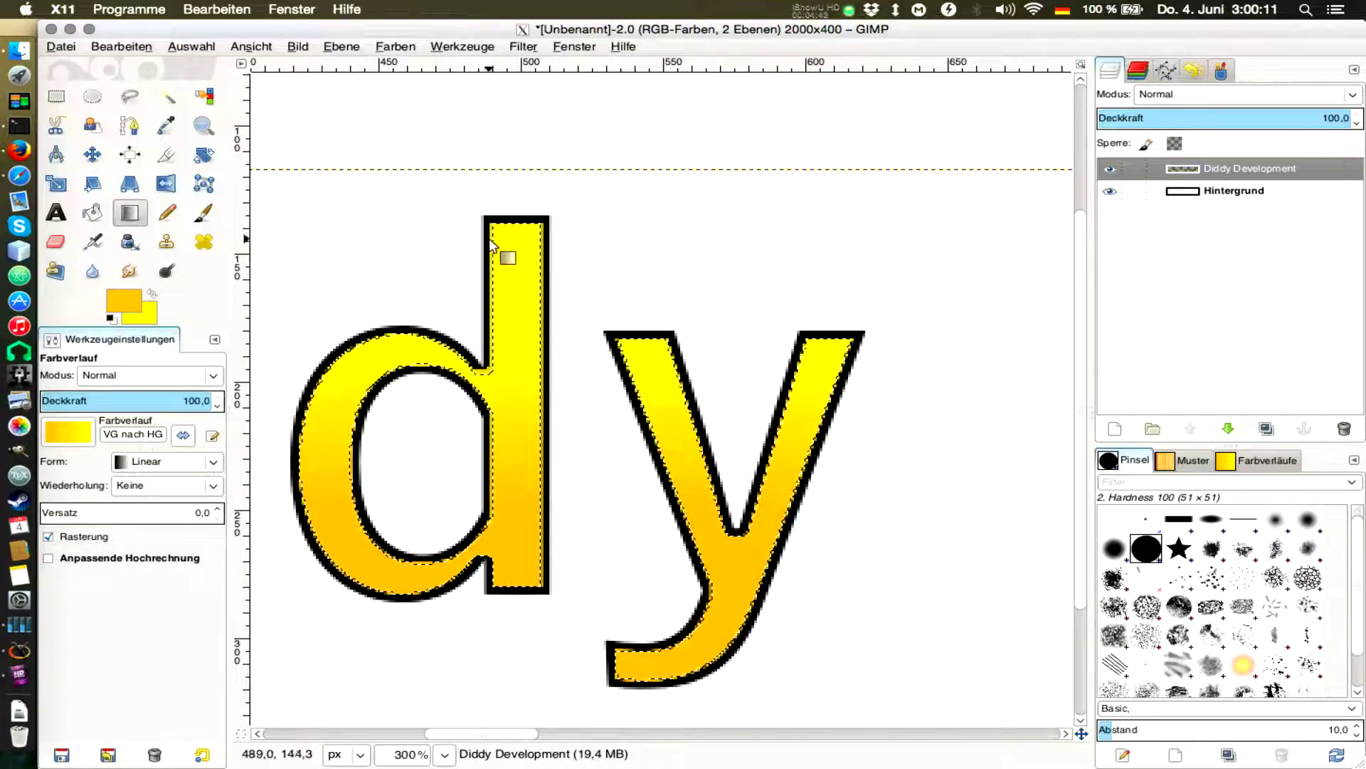
scroll(570, 477, down, 1)
scroll(577, 488, down, 2)
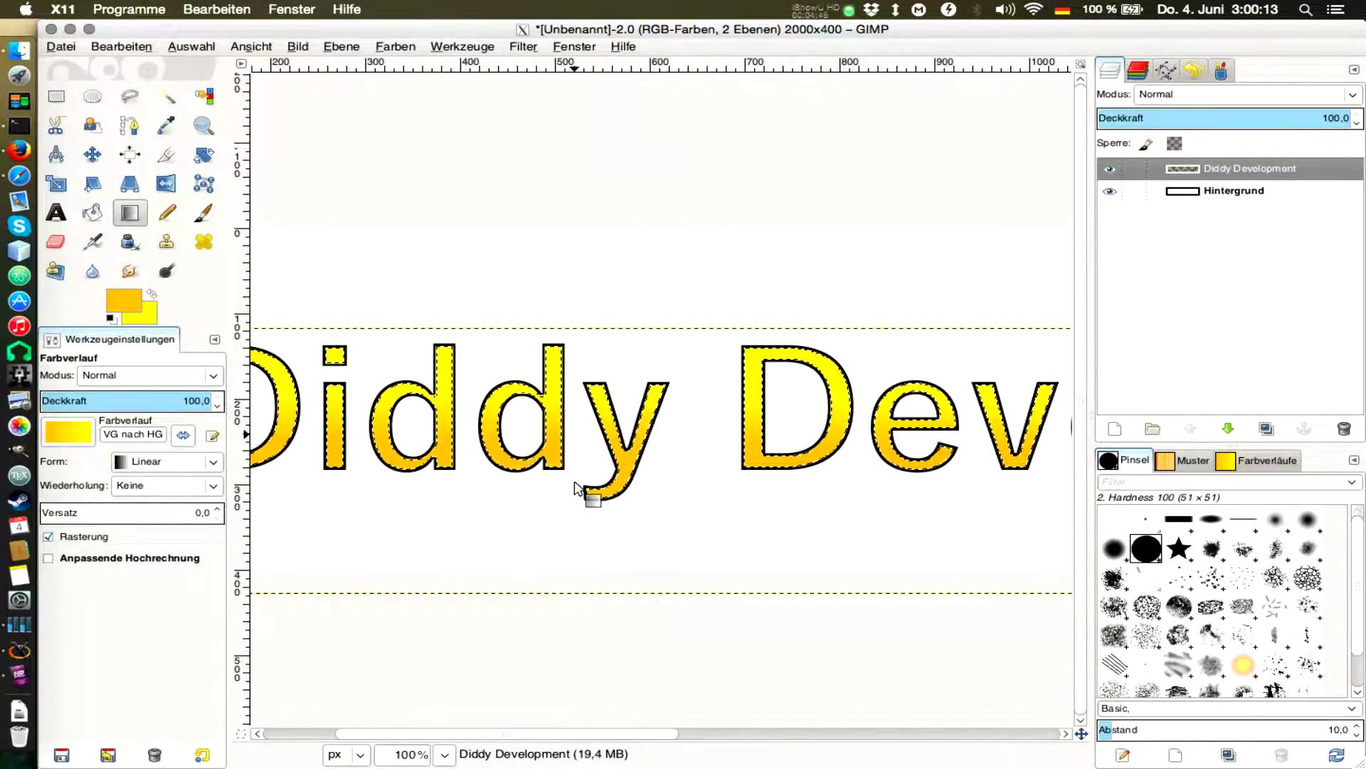
scroll(578, 488, down, 2)
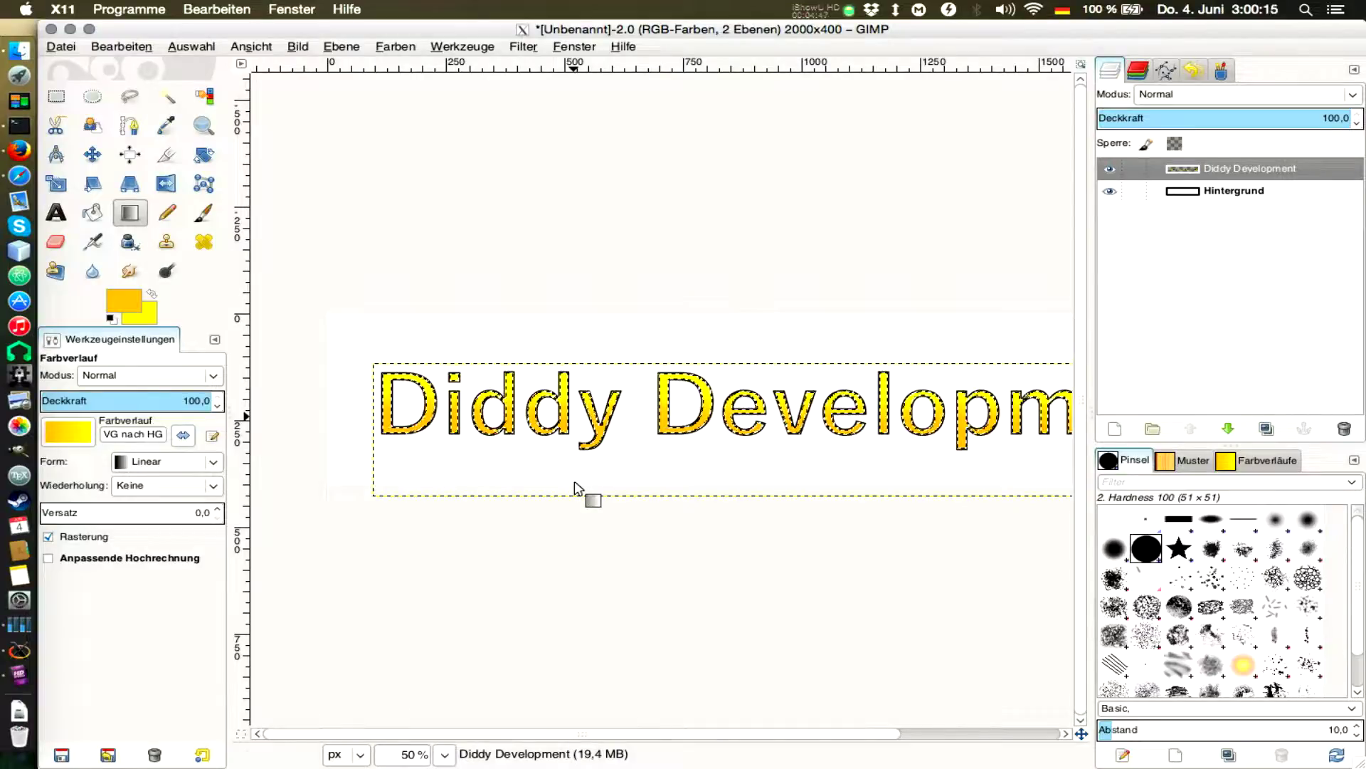
click(191, 46)
click(208, 63)
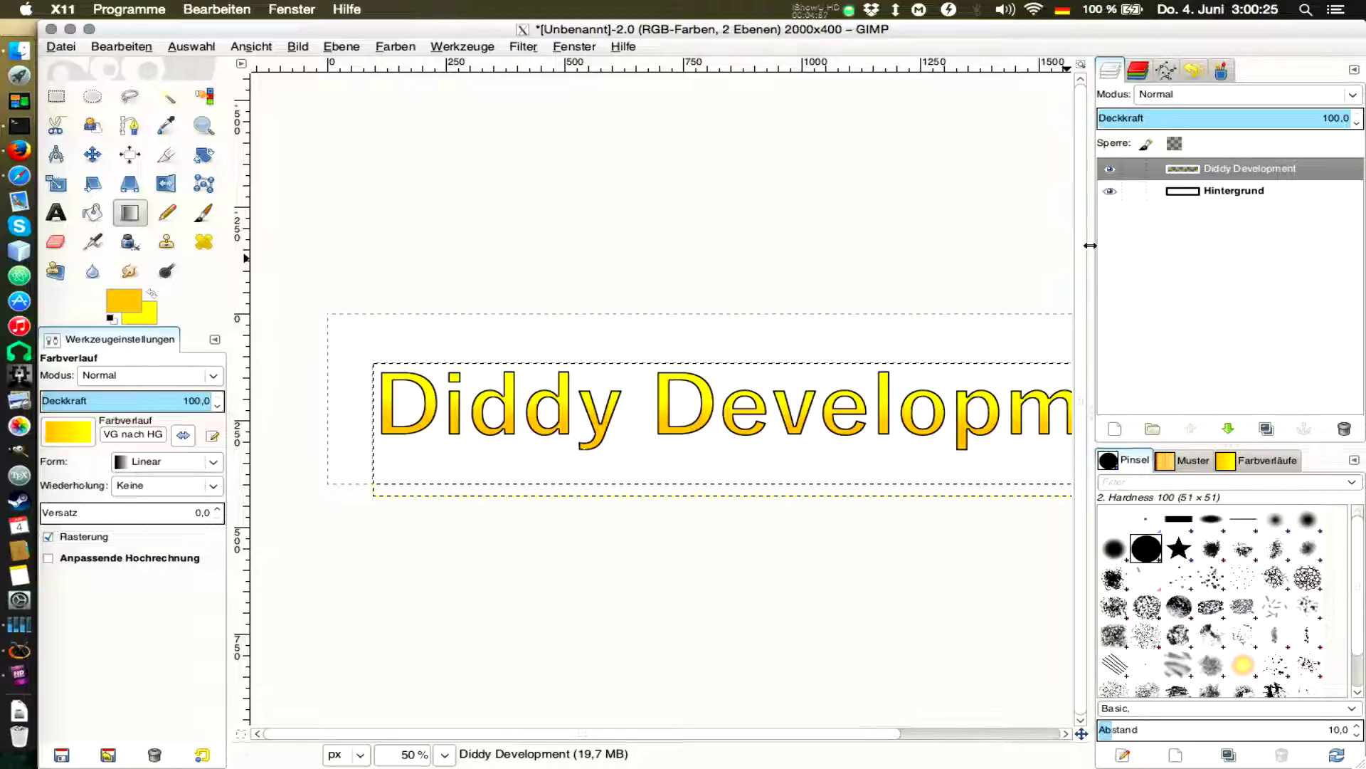
Step: On the Hintergrund layer, set the foreground to blue 0012ff and draw a top-to-bottom gradient
click(1208, 190)
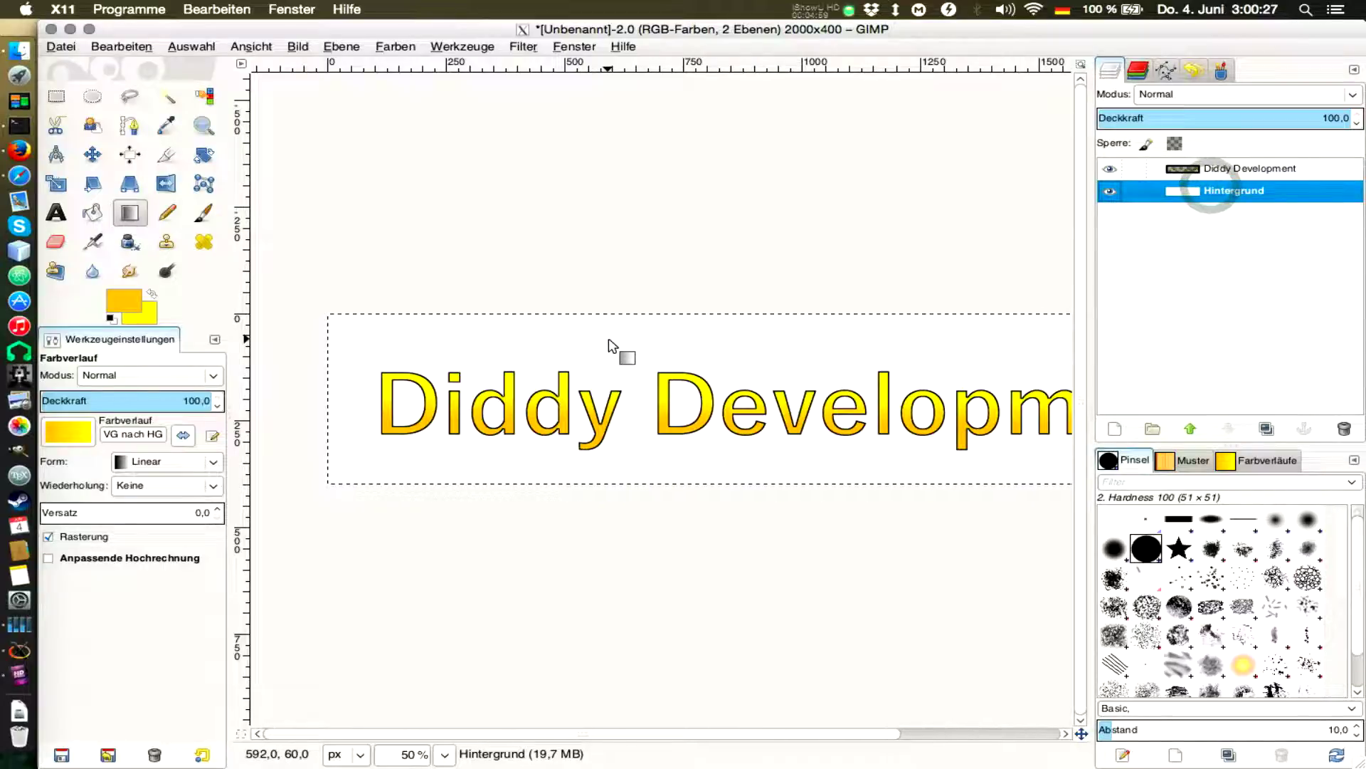
click(137, 215)
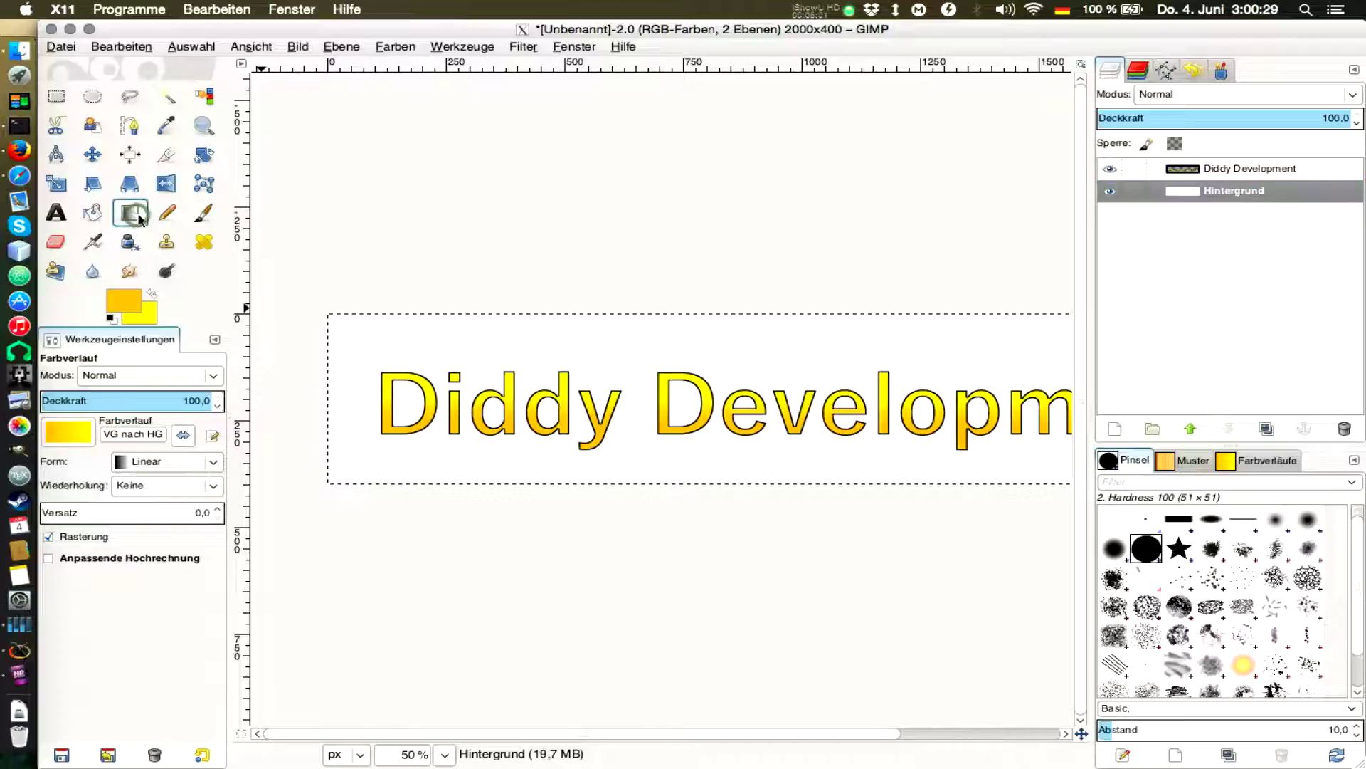
click(120, 304)
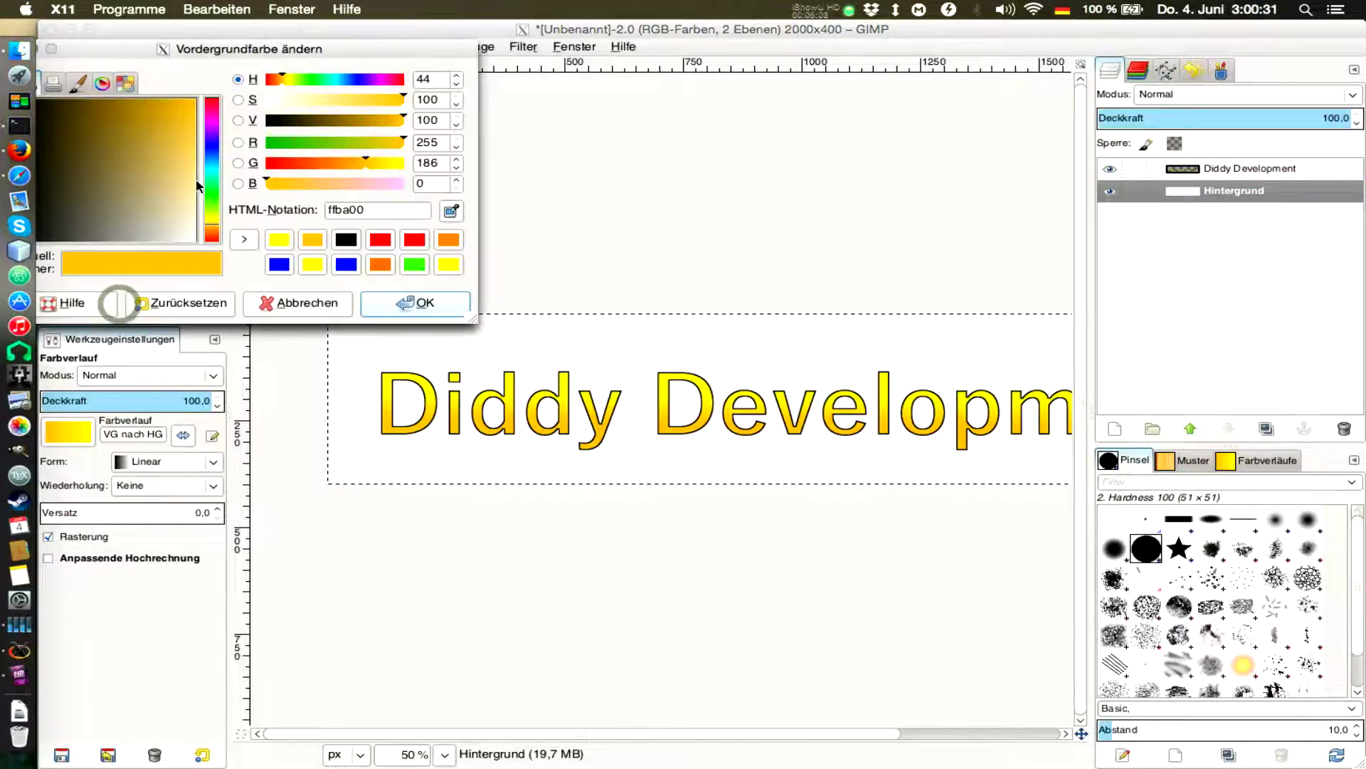
drag(211, 141, 212, 147)
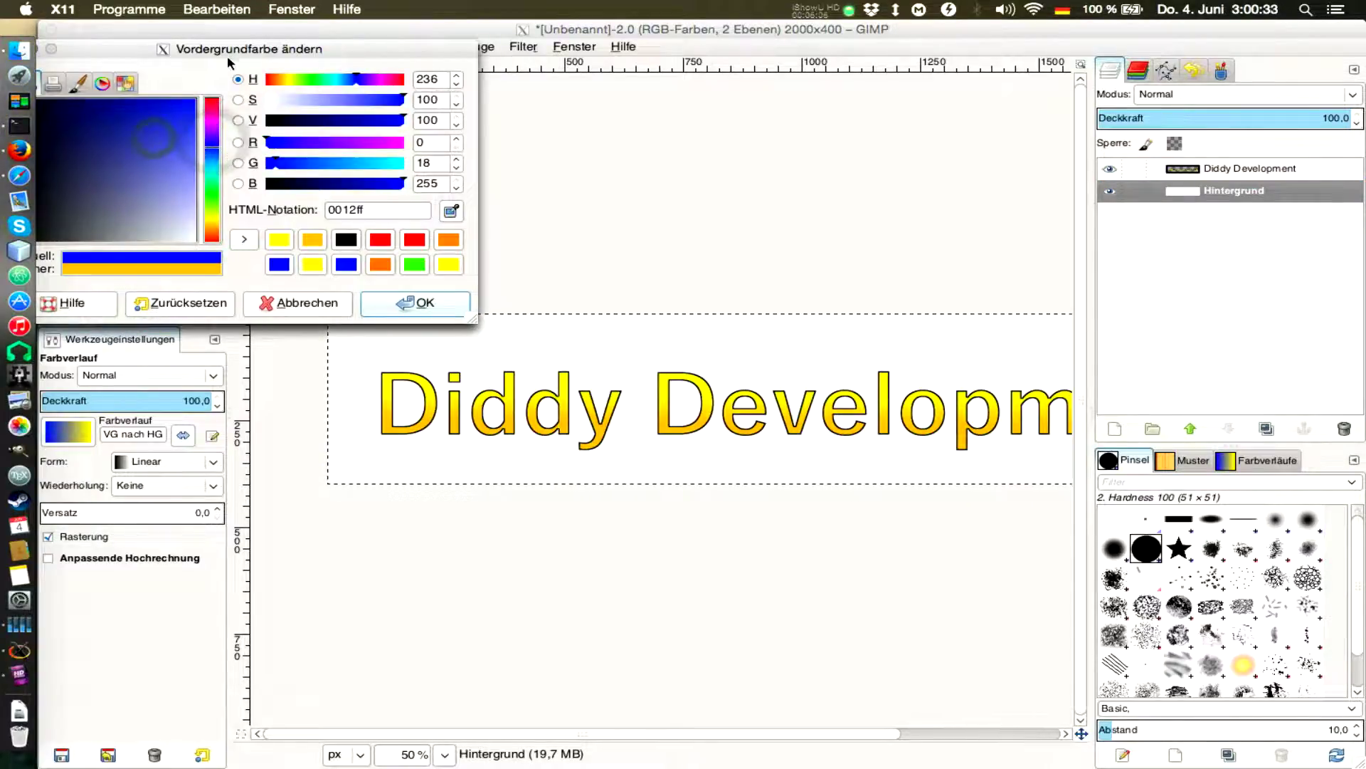
click(407, 305)
drag(587, 284, 582, 565)
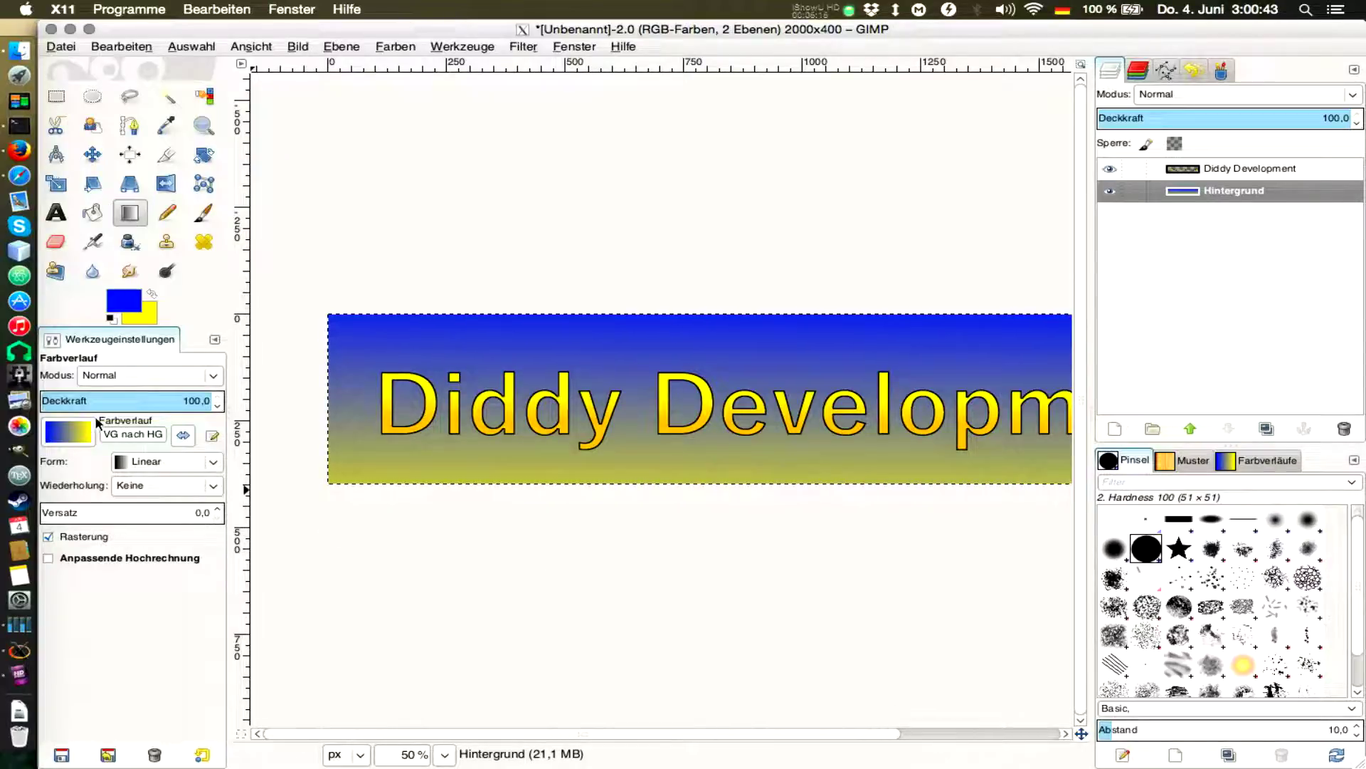
Step: Change the background colour to dark grey and redraw the blue-to-dark gradient top to bottom
click(151, 328)
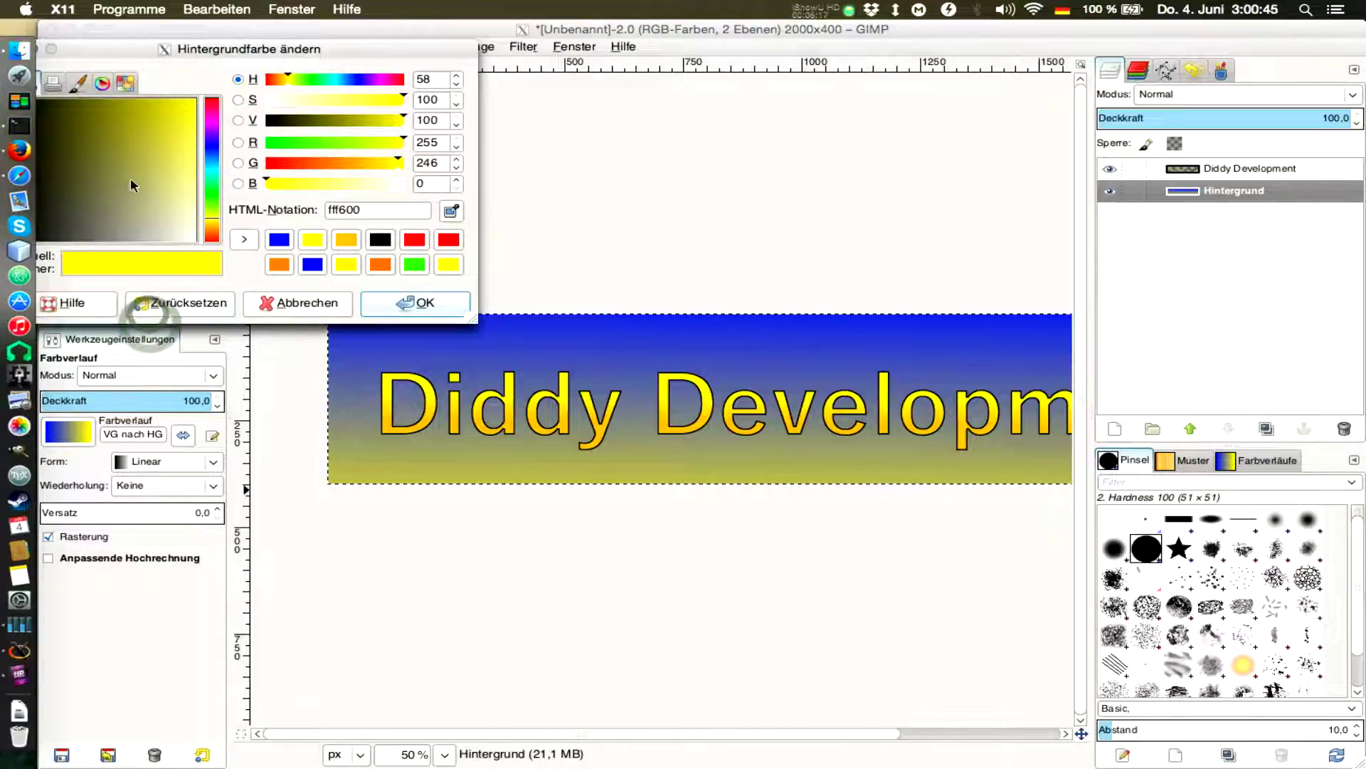
click(137, 156)
drag(61, 219, 66, 272)
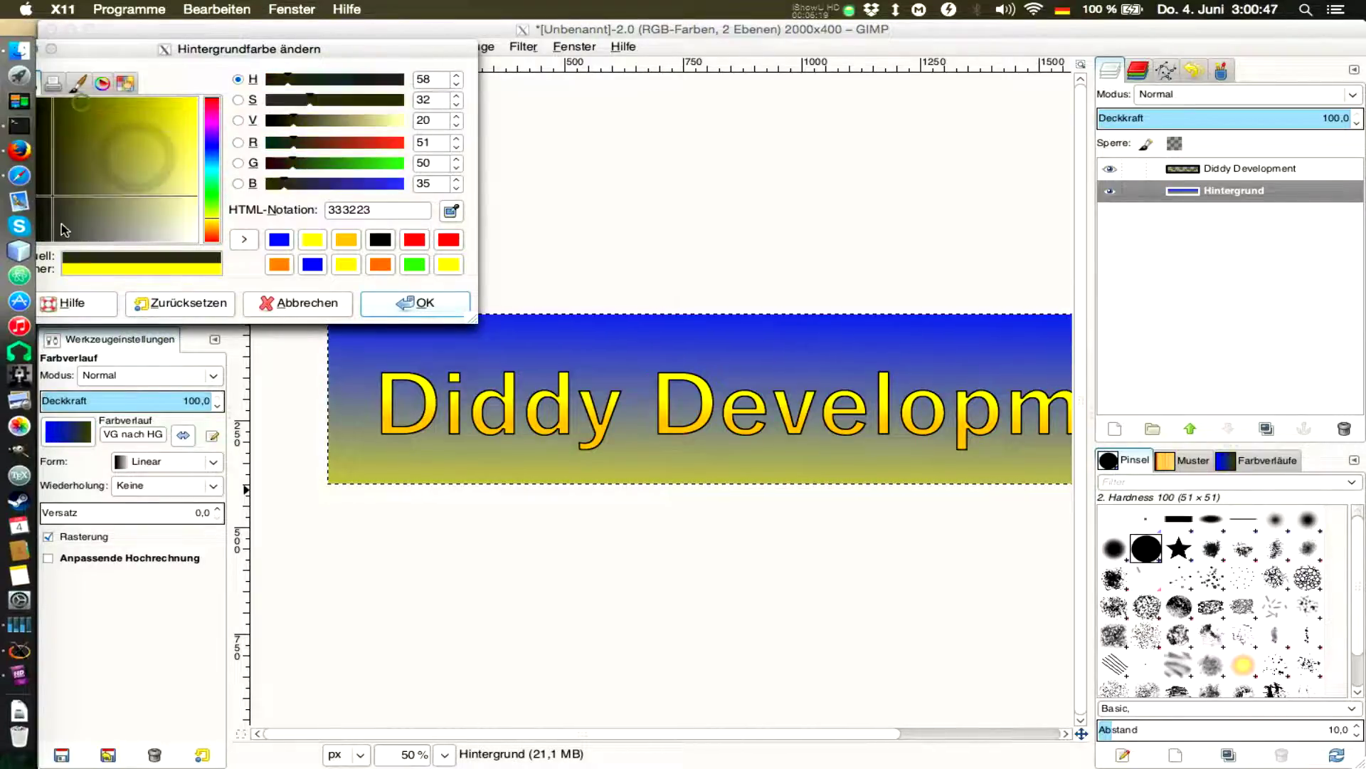
click(420, 302)
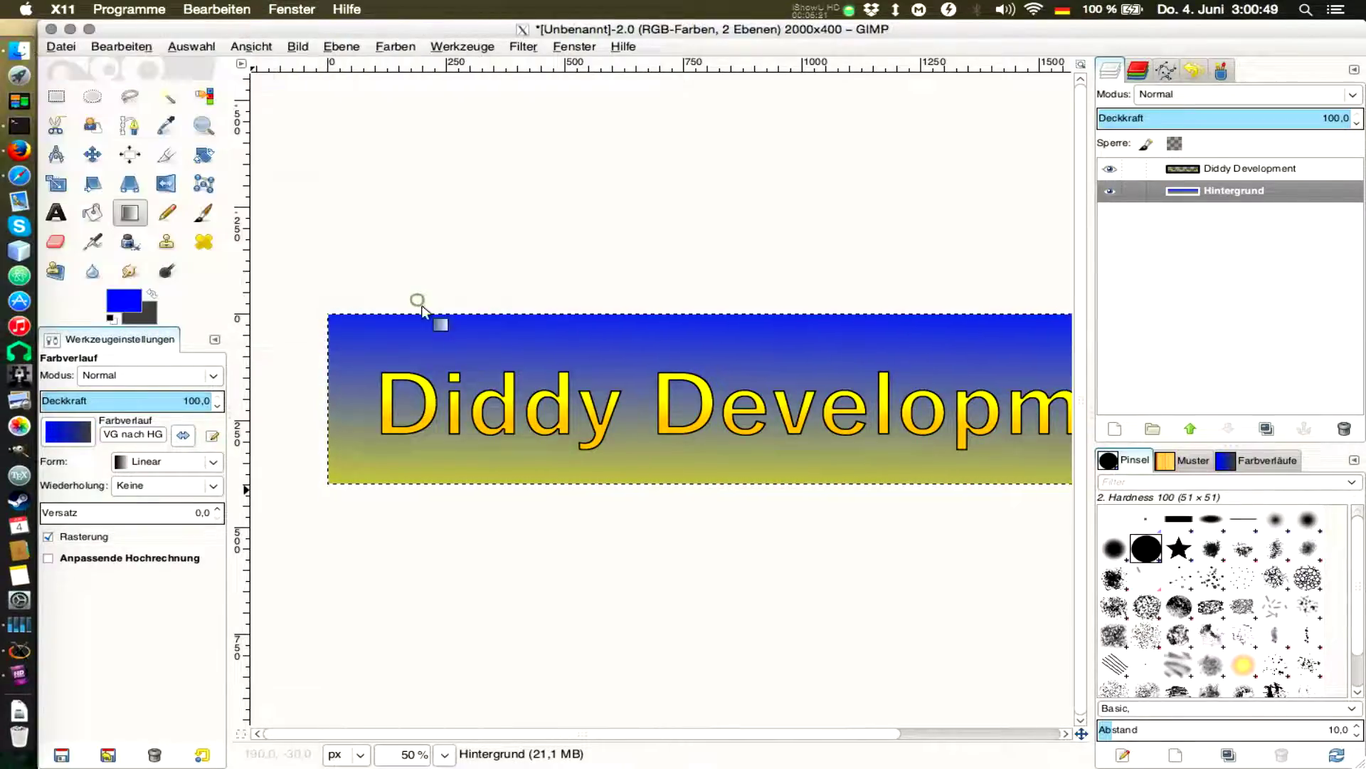
drag(576, 277, 571, 553)
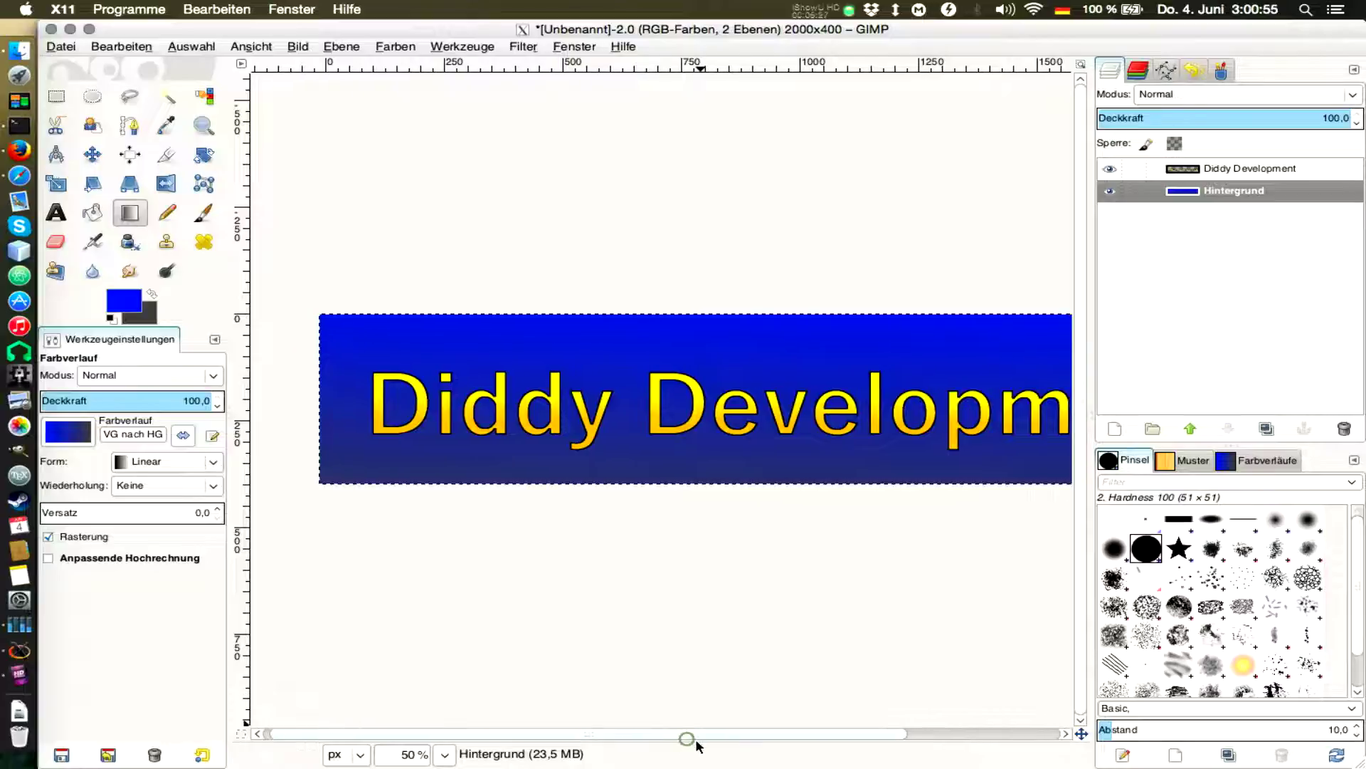
drag(704, 731, 684, 737)
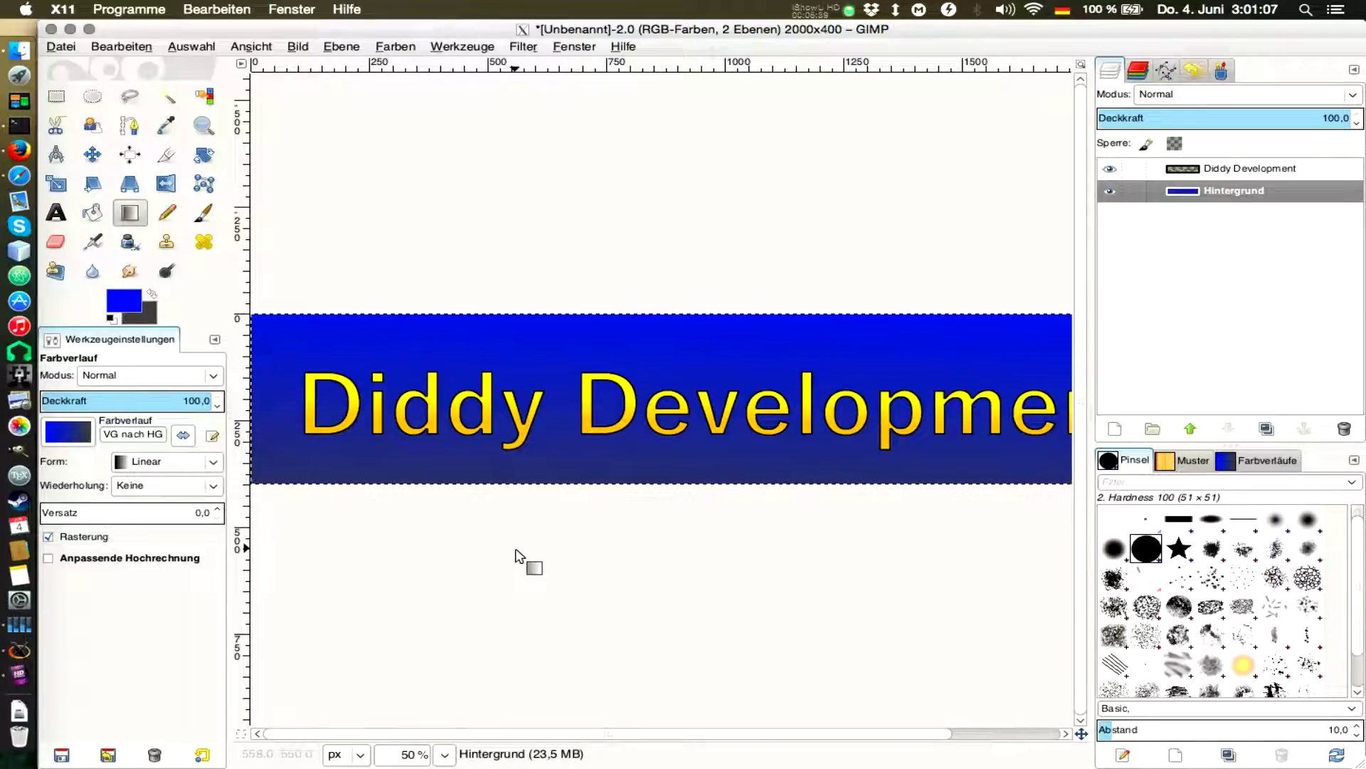
Step: Rectangle-select the word Development, undoing an accidental cut from the background layer
click(60, 99)
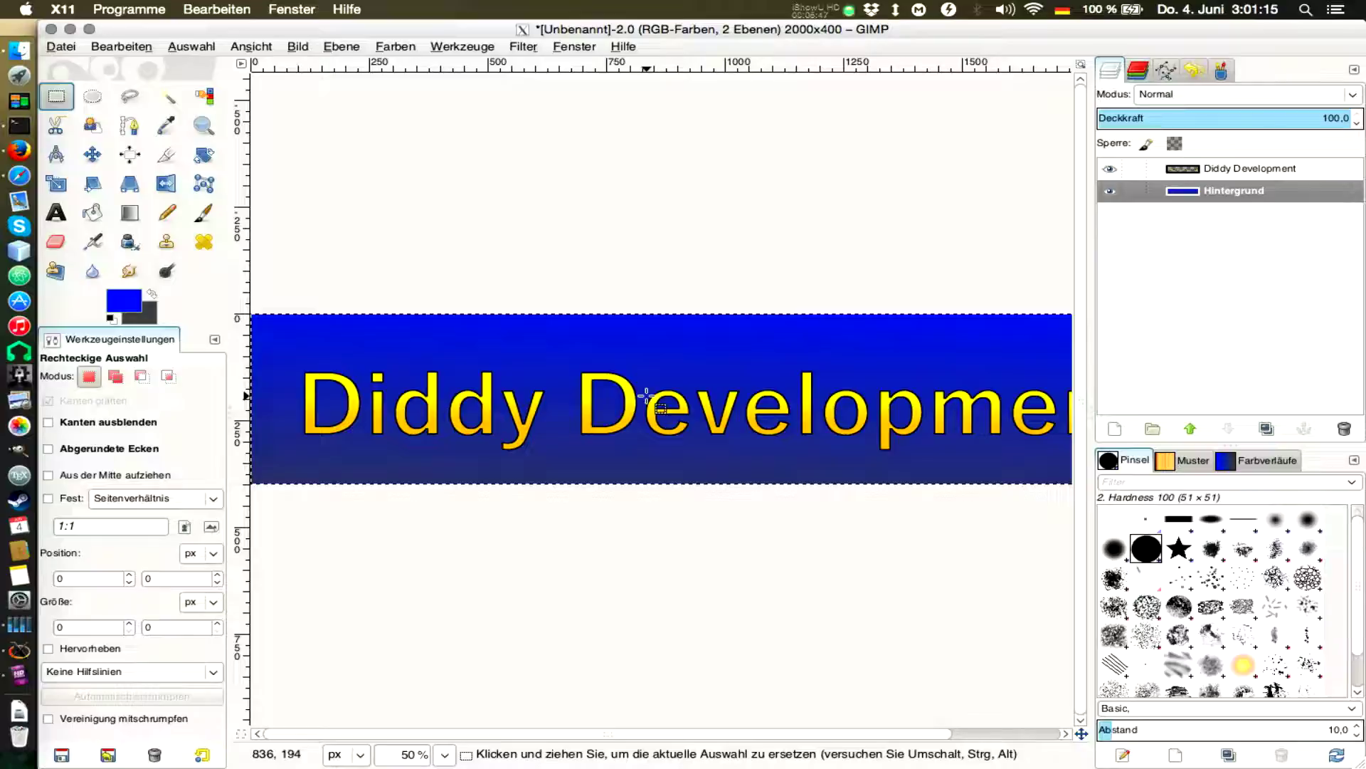
drag(555, 282, 1095, 548)
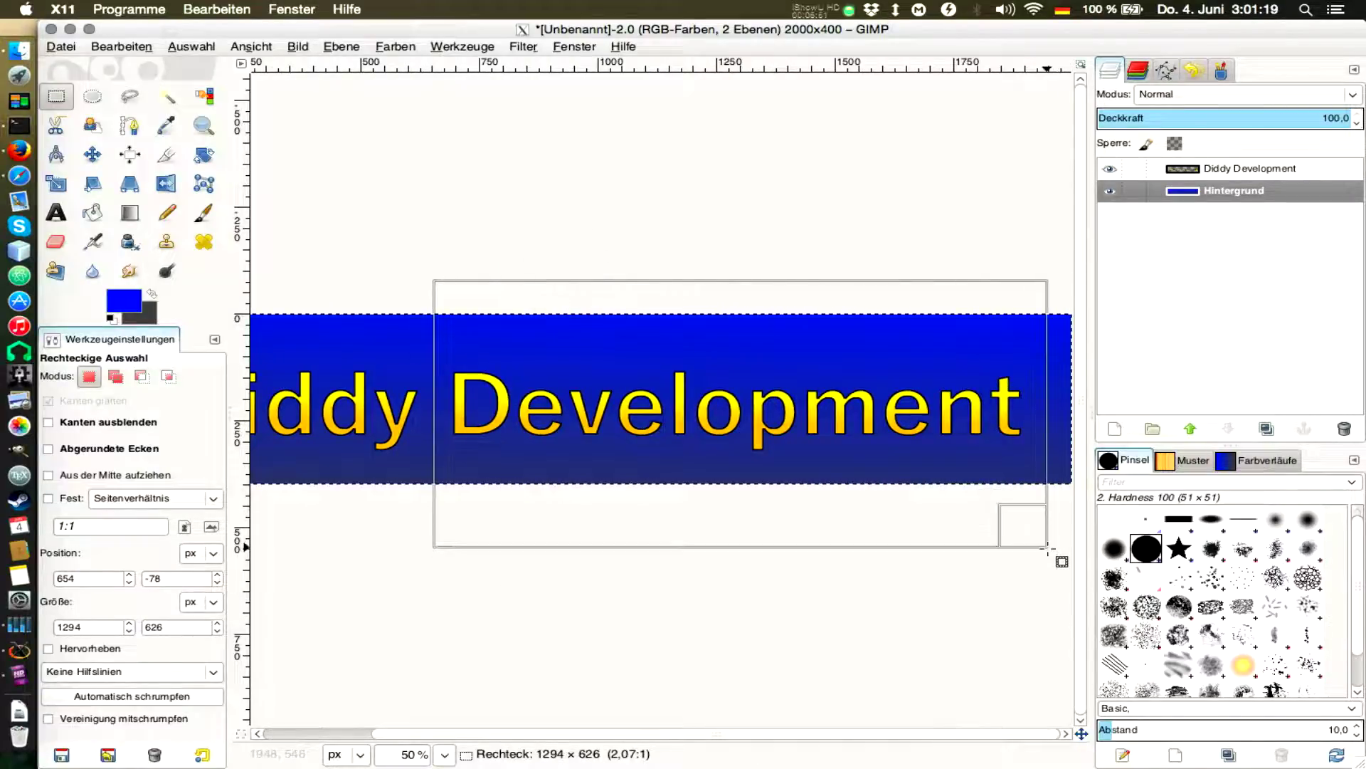
drag(1095, 549, 1052, 545)
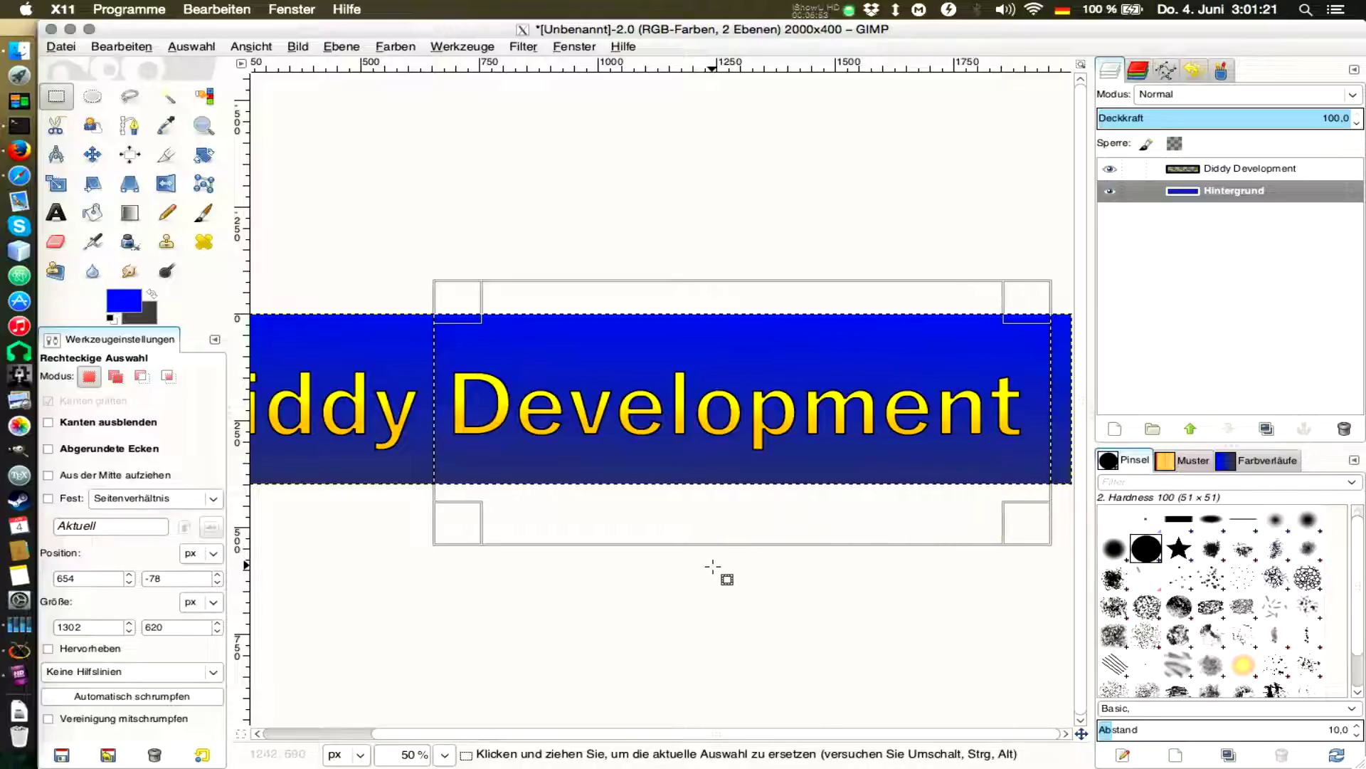
key(ctrl+x)
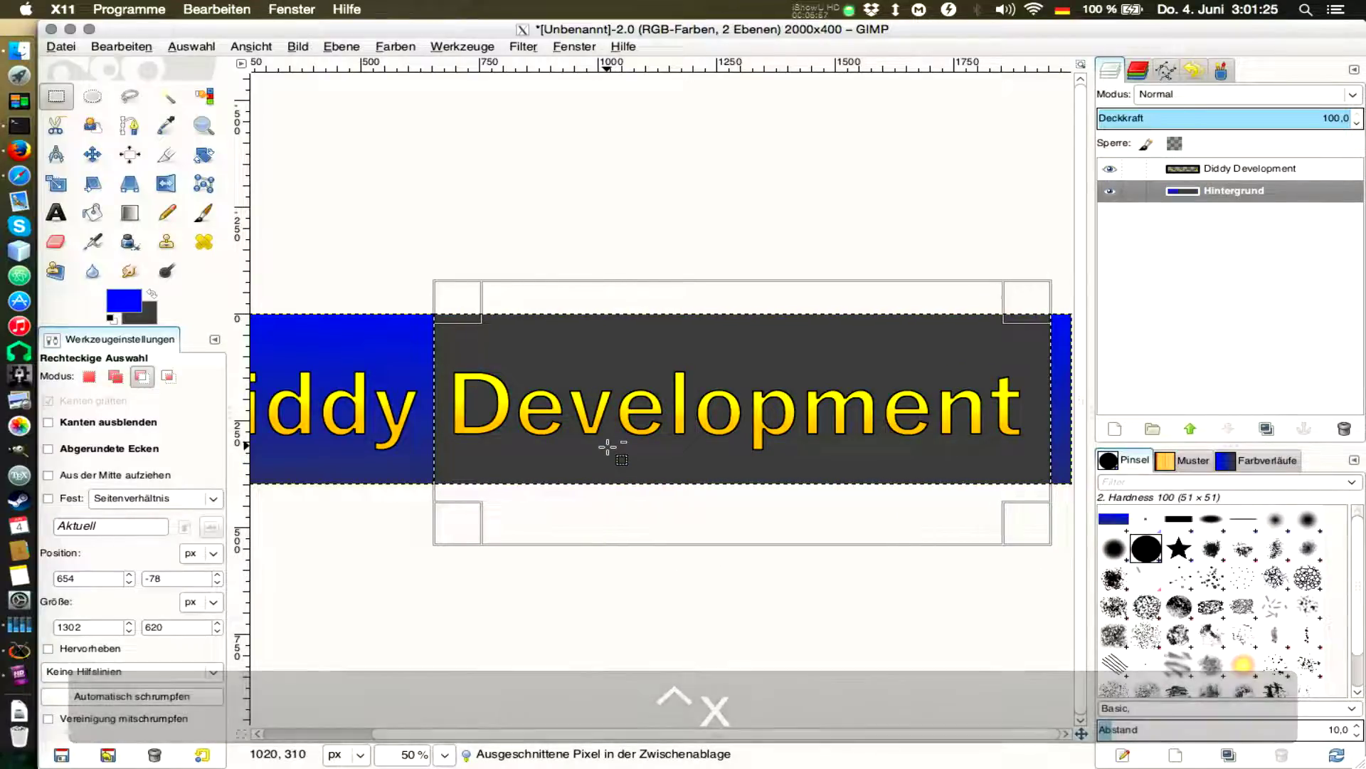
key(ctrl+z)
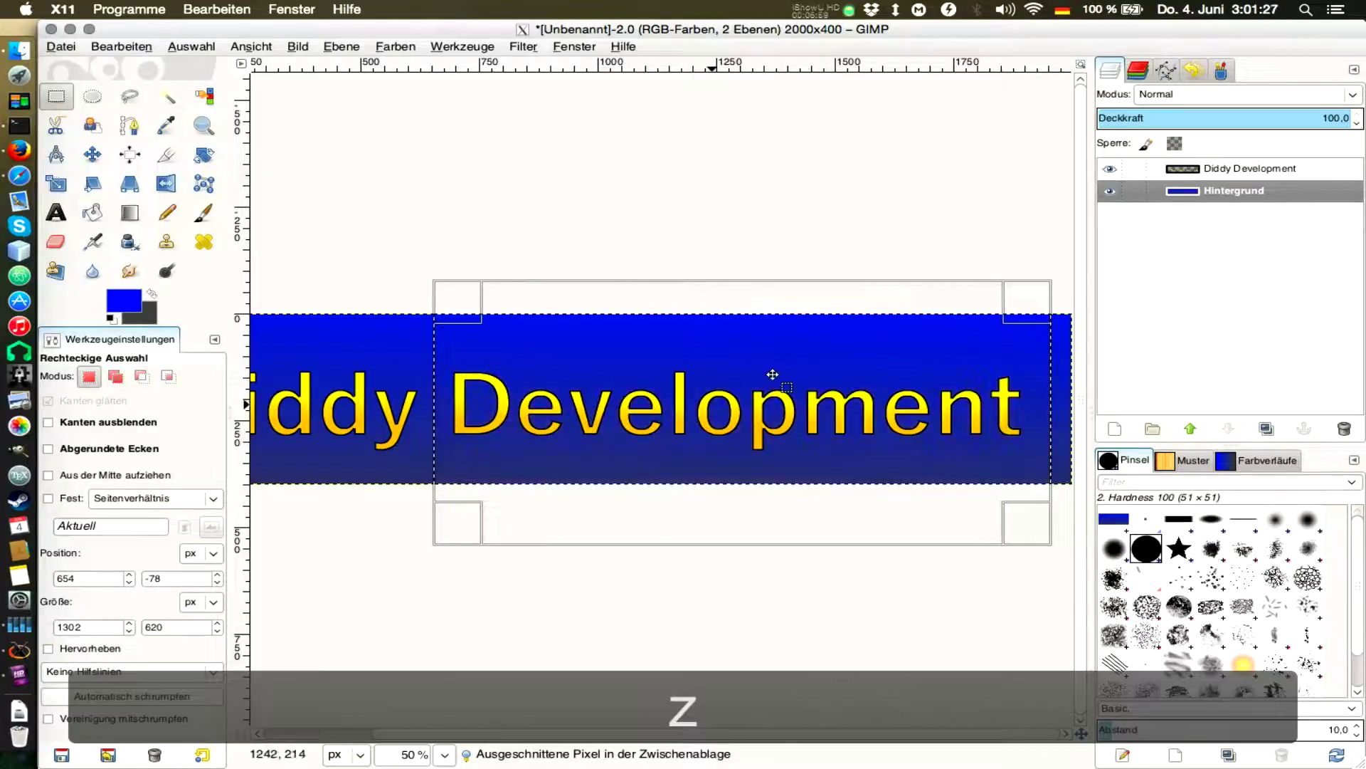
Step: Cut Development from the title layer and paste it back as a floating selection
click(1204, 170)
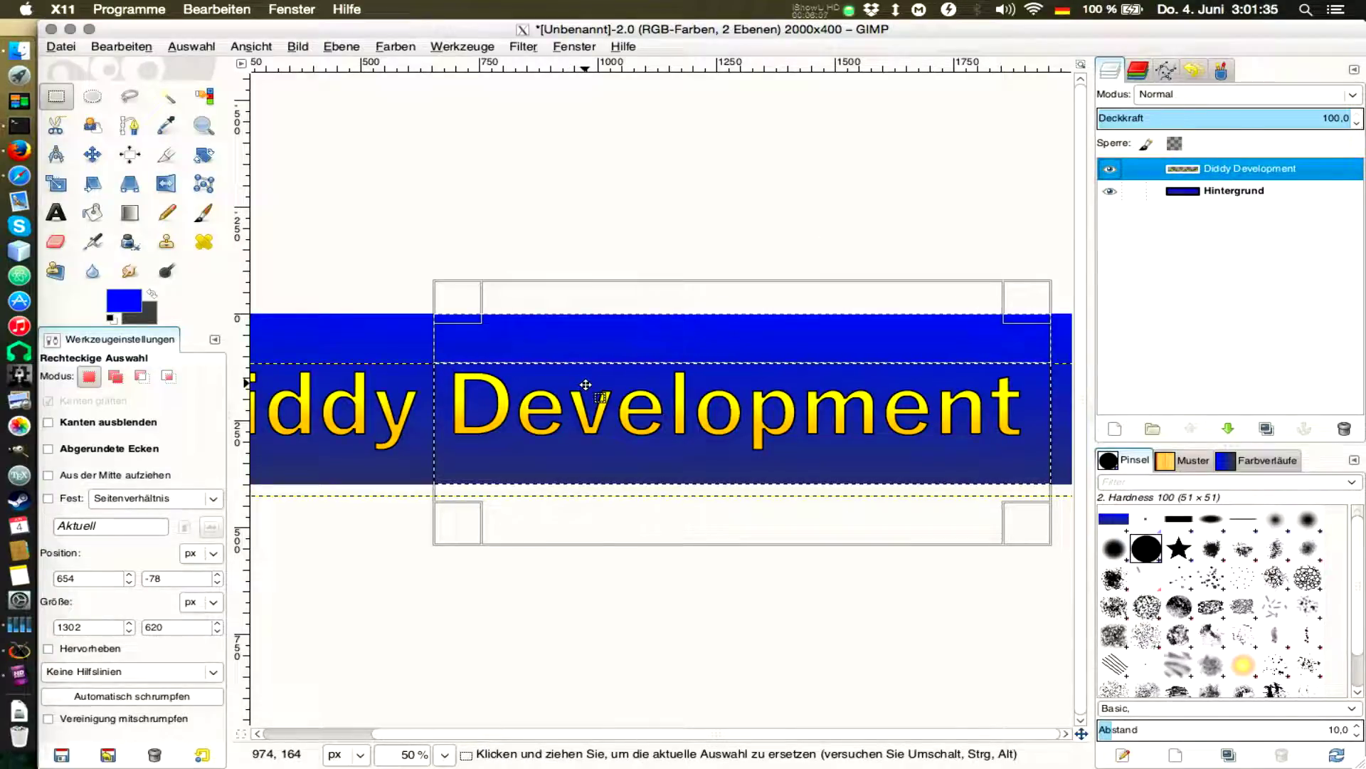
key(ctrl+x)
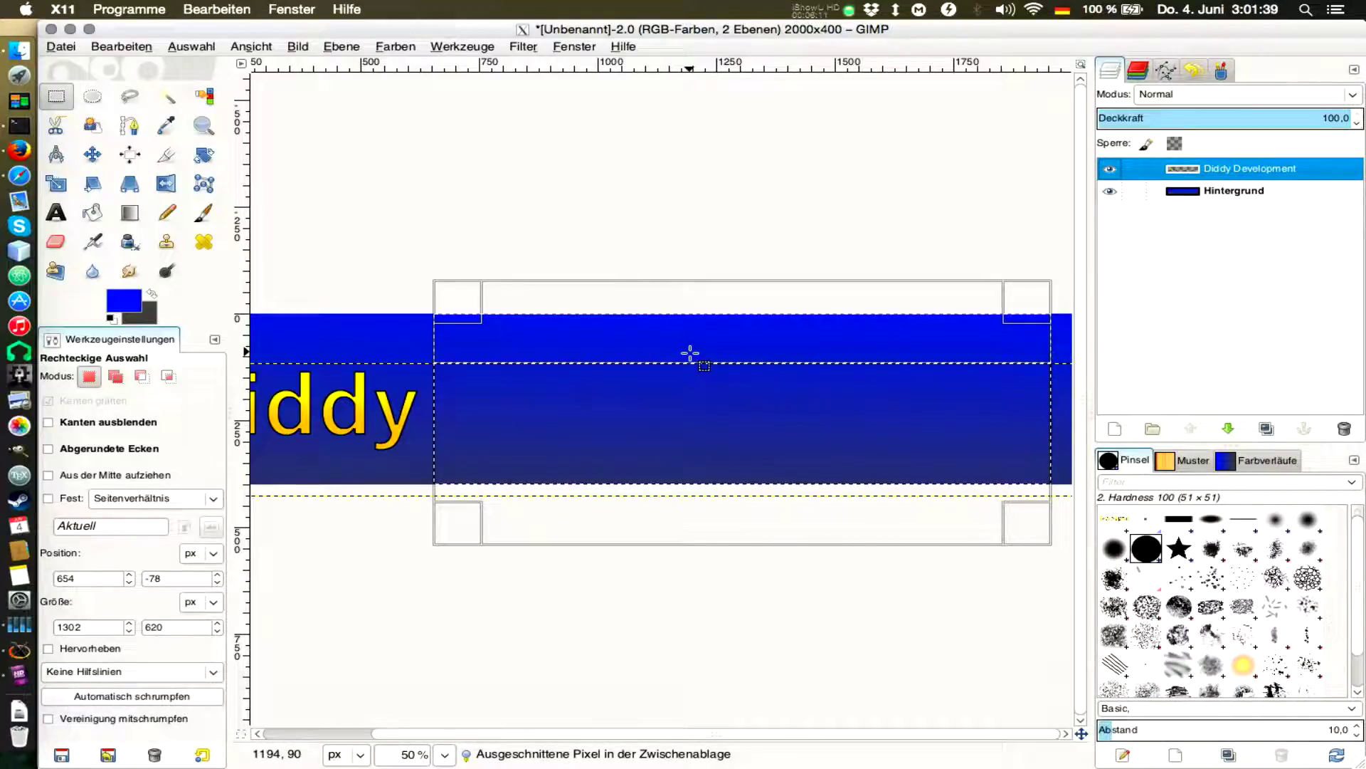
key(ctrl+v)
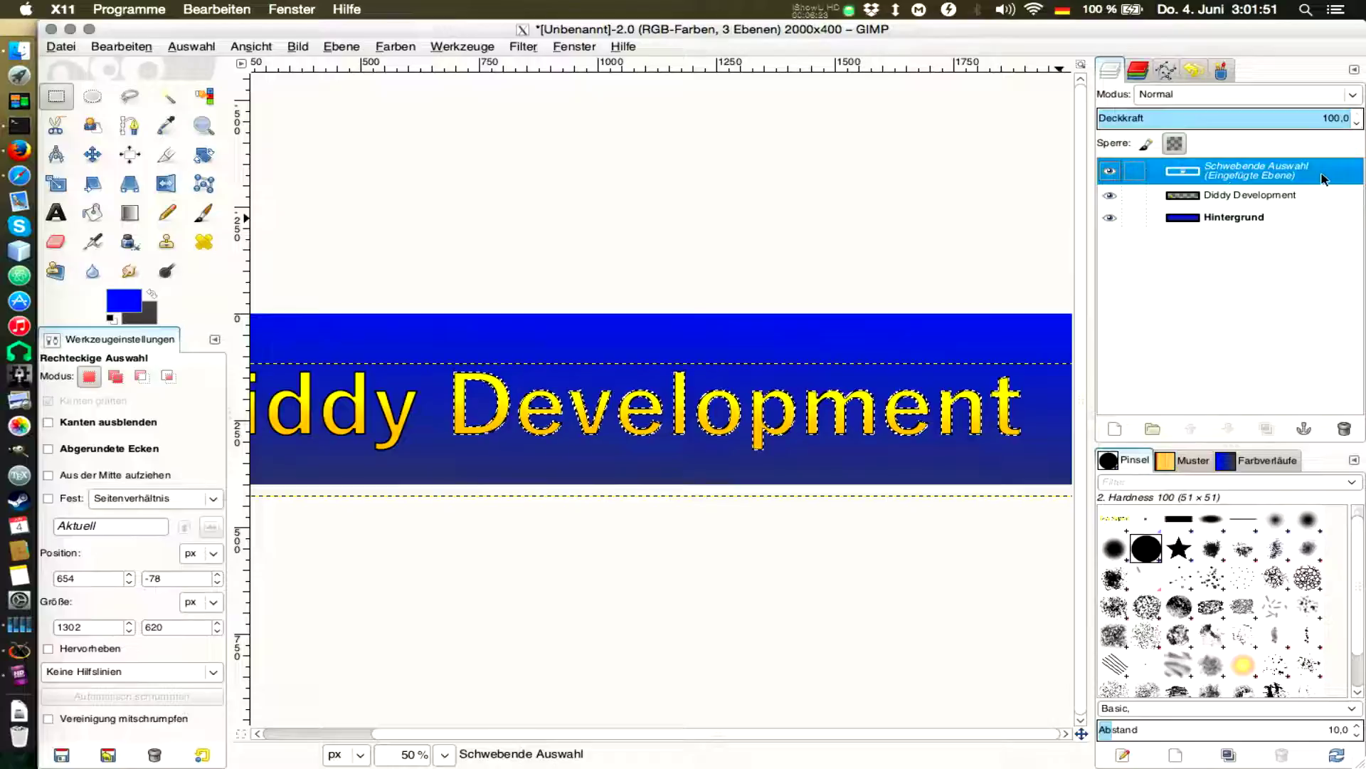
Step: Convert the floating Development selection into a new layer, then toggle each layer's visibility to check it
right_click(1221, 173)
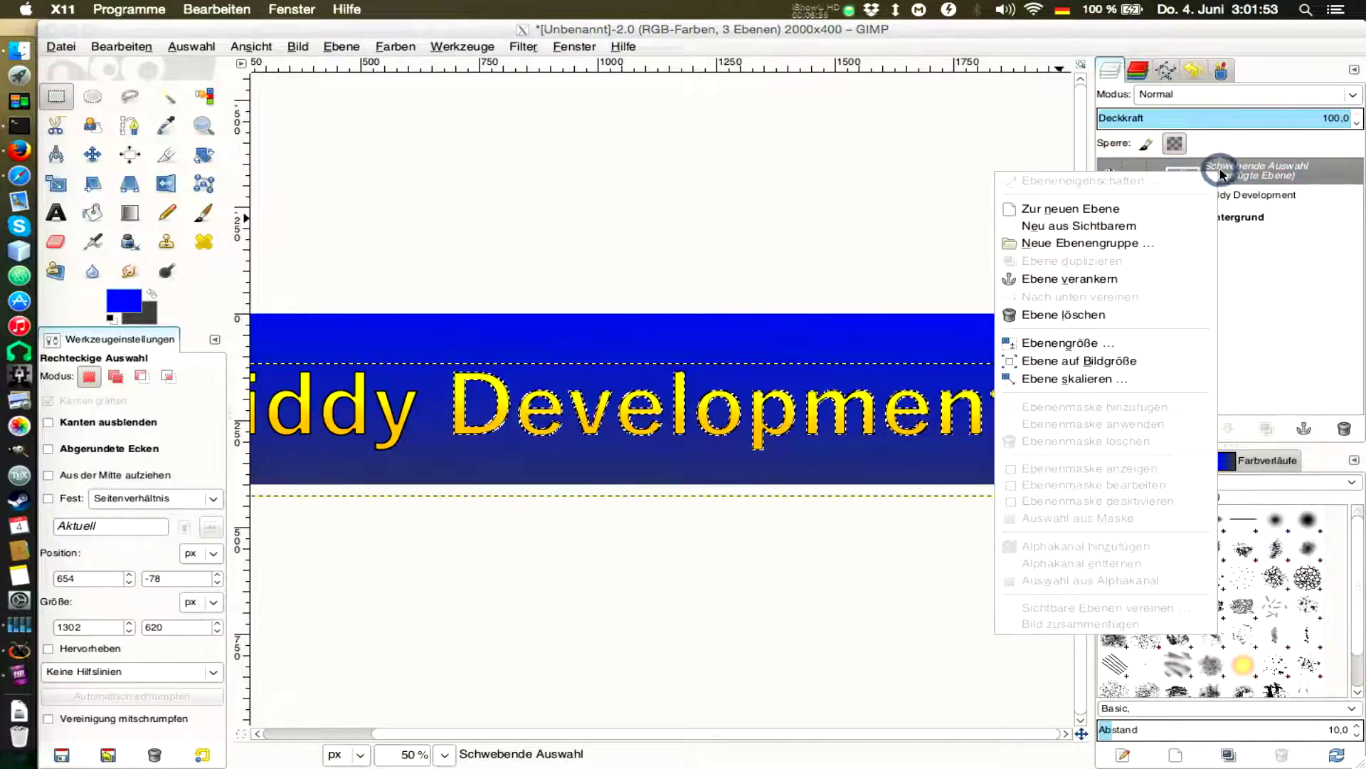
click(1060, 208)
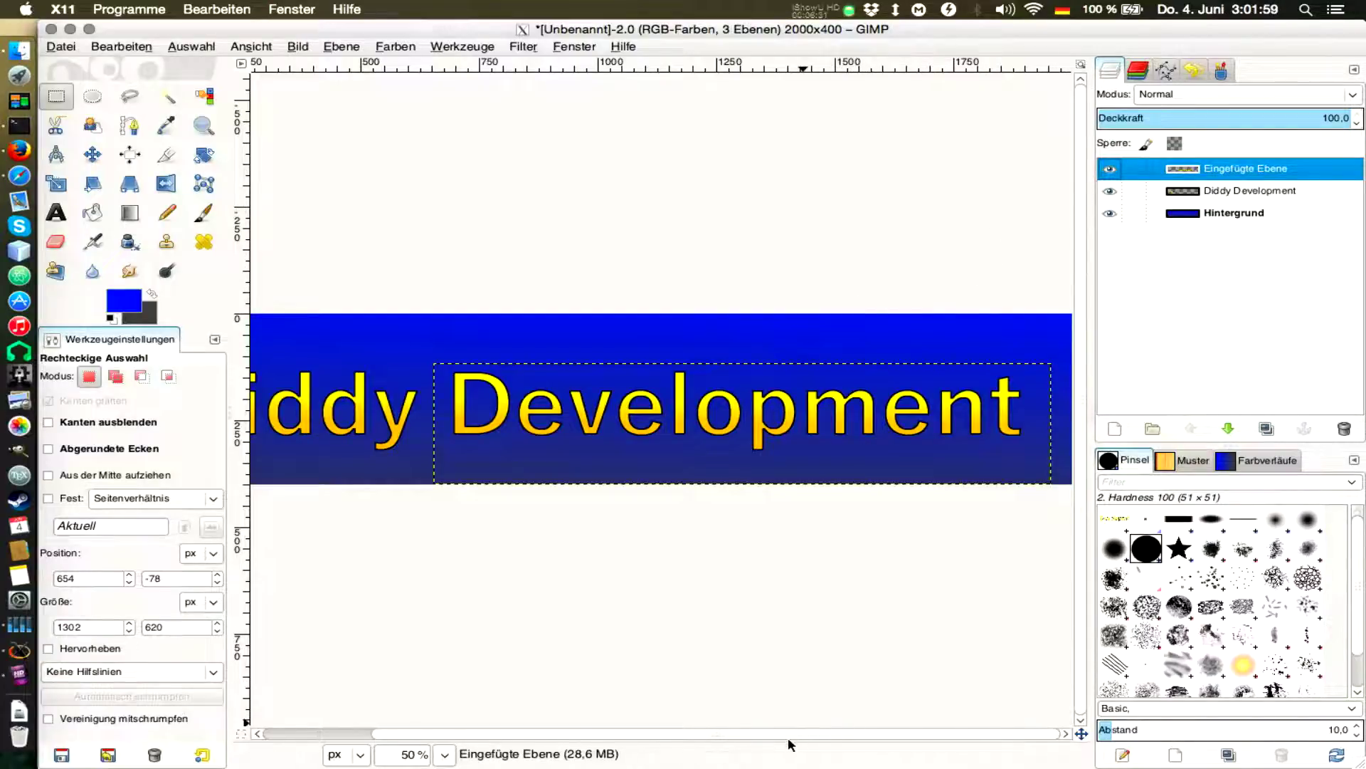
drag(788, 733, 717, 733)
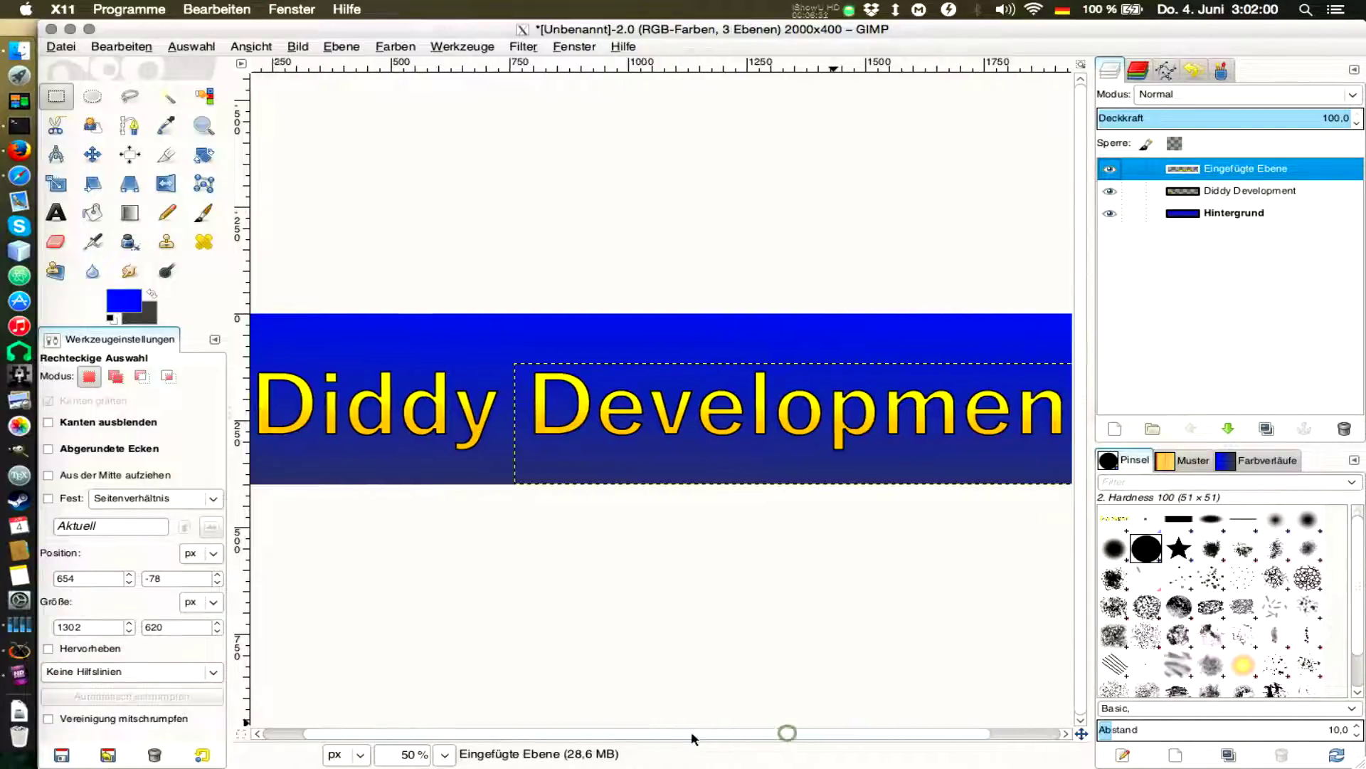
click(1110, 171)
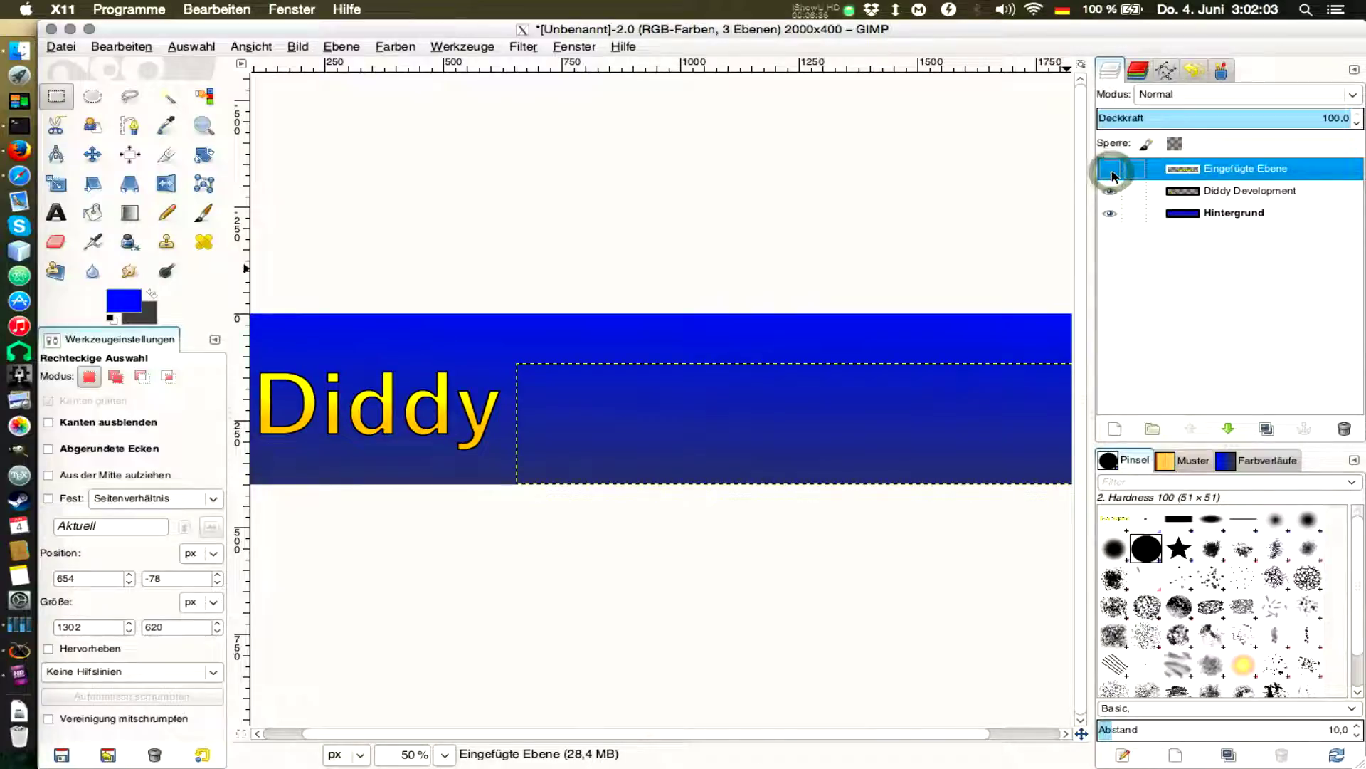
click(1110, 171)
click(1111, 192)
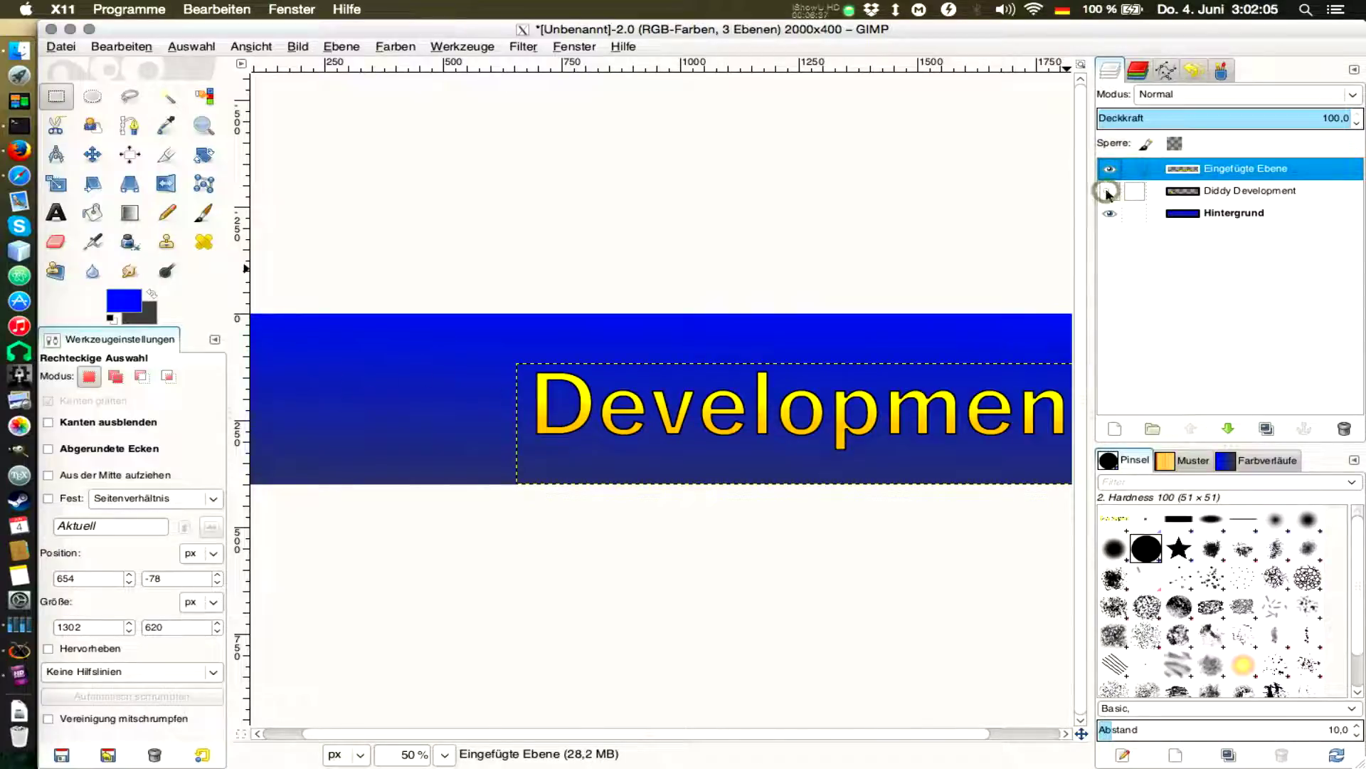
click(1108, 192)
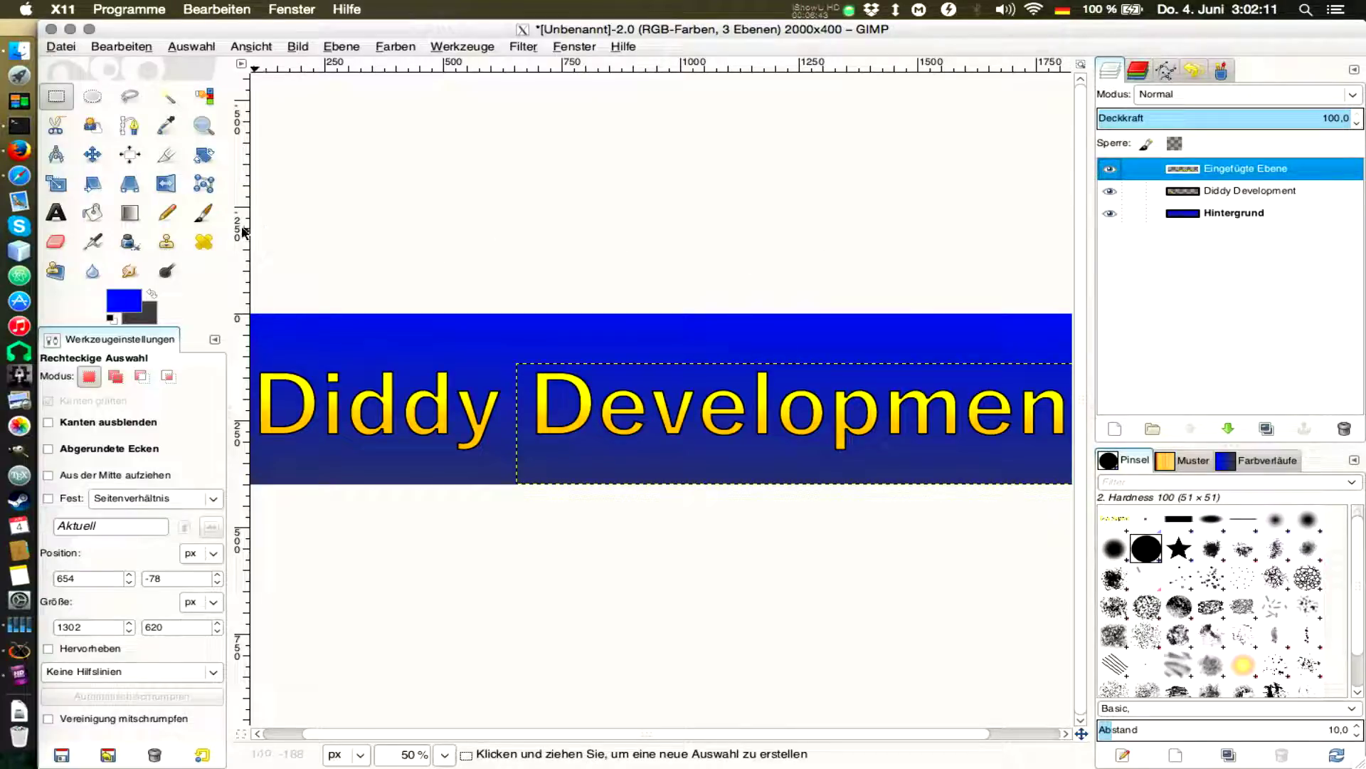
Step: Move Diddy up-right and Development down-left, then zoom out to 33.3%
click(88, 156)
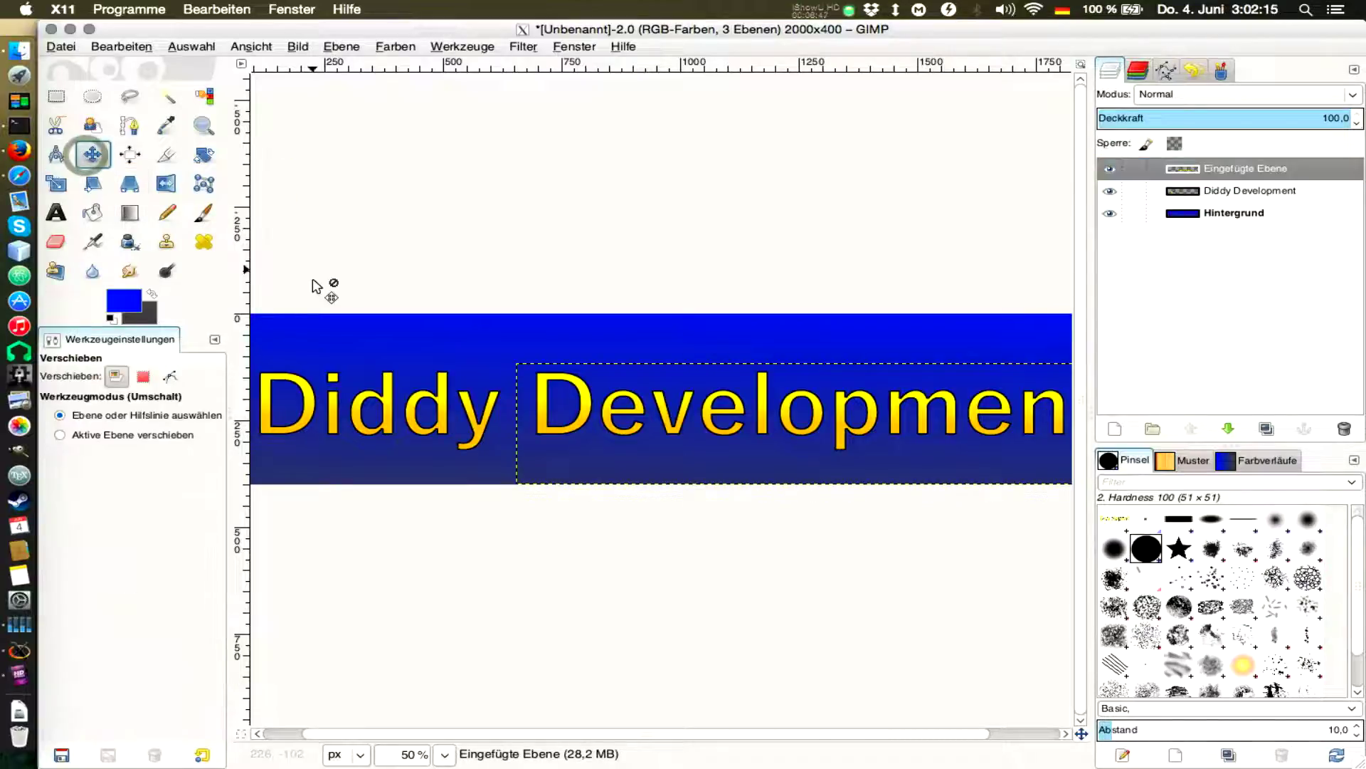
drag(353, 408, 363, 383)
drag(545, 410, 528, 425)
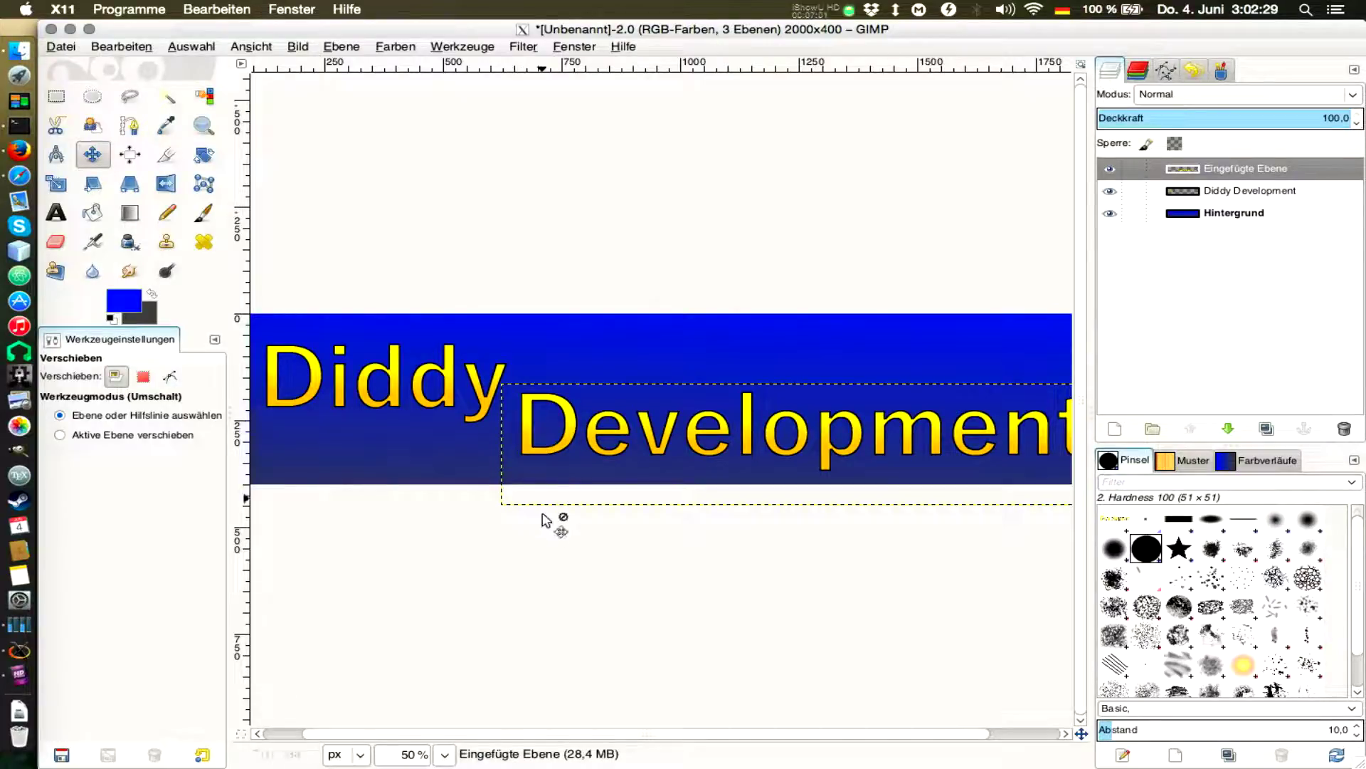
key(minus)
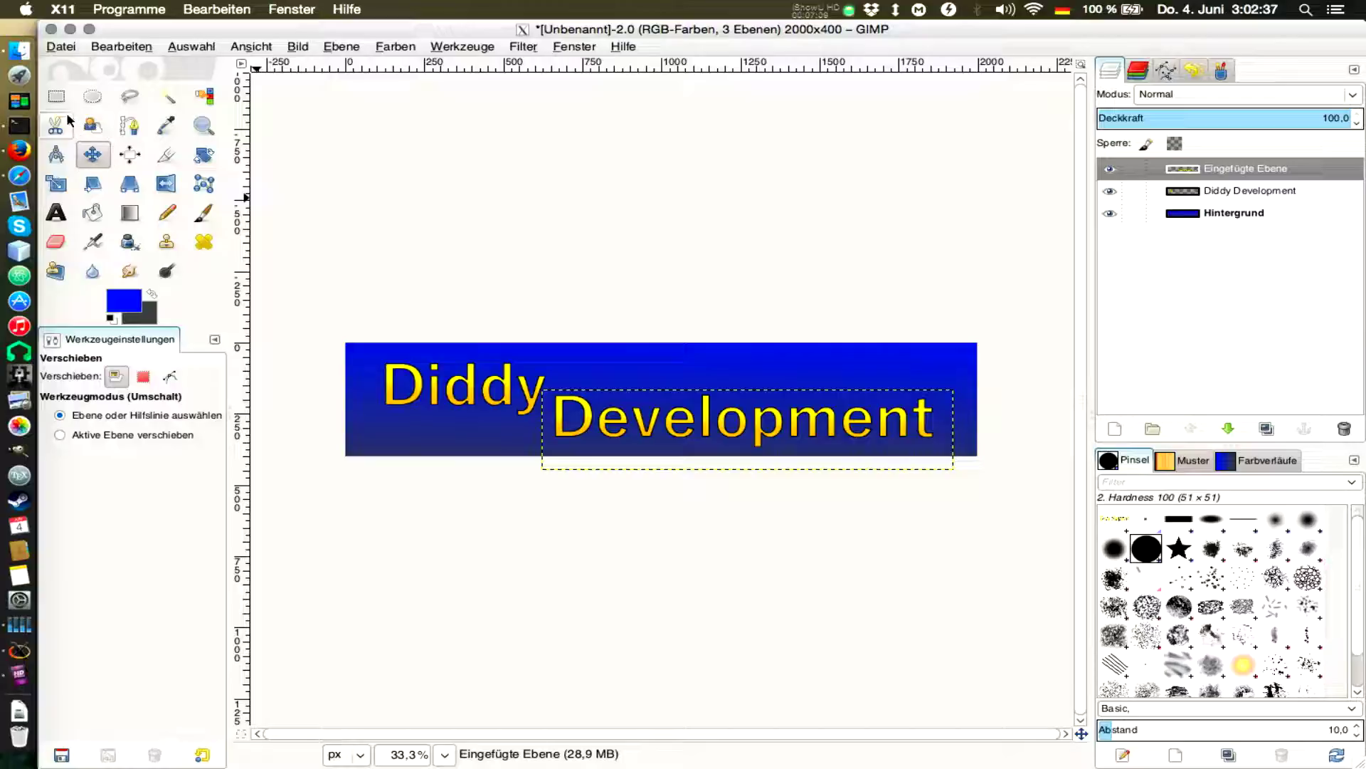
Step: Merge the Eingefügte Ebene layer down into Diddy Development and briefly hide it to check
click(56, 96)
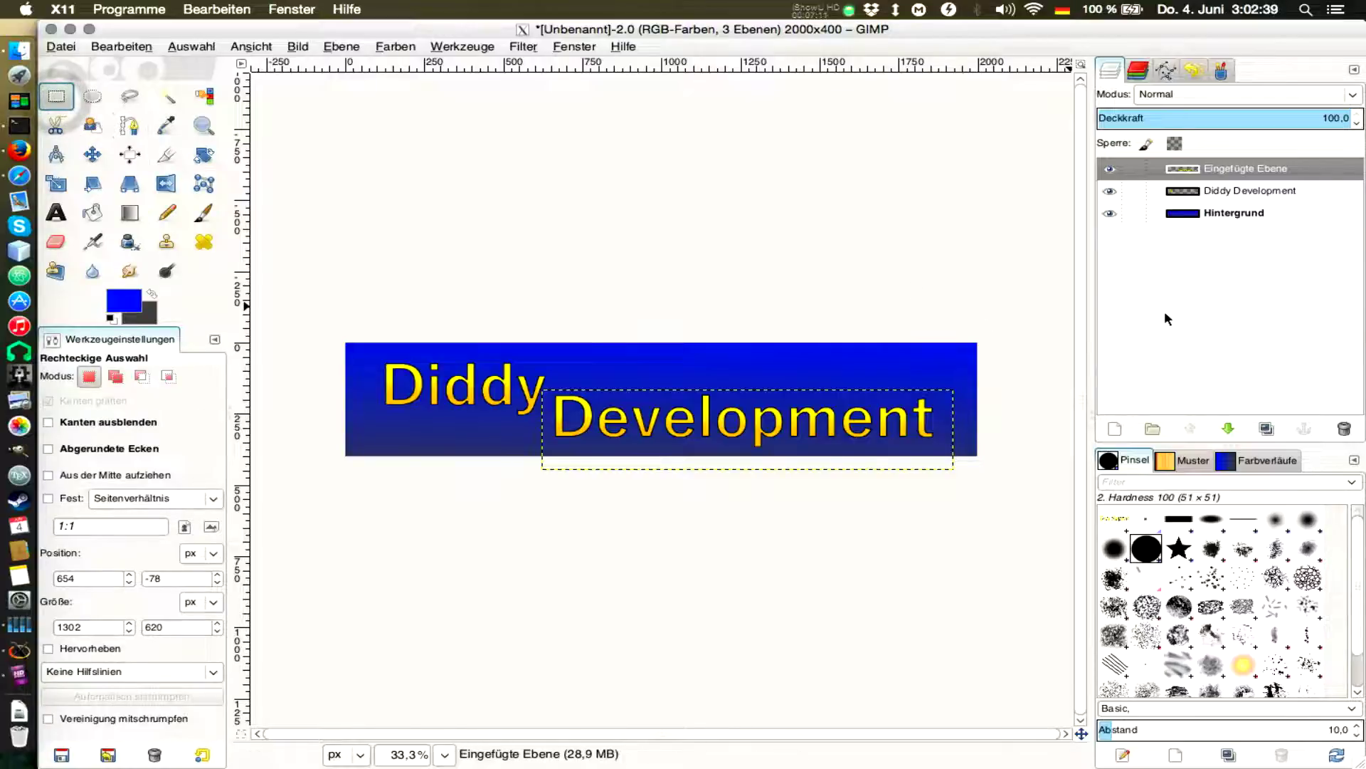
click(1185, 172)
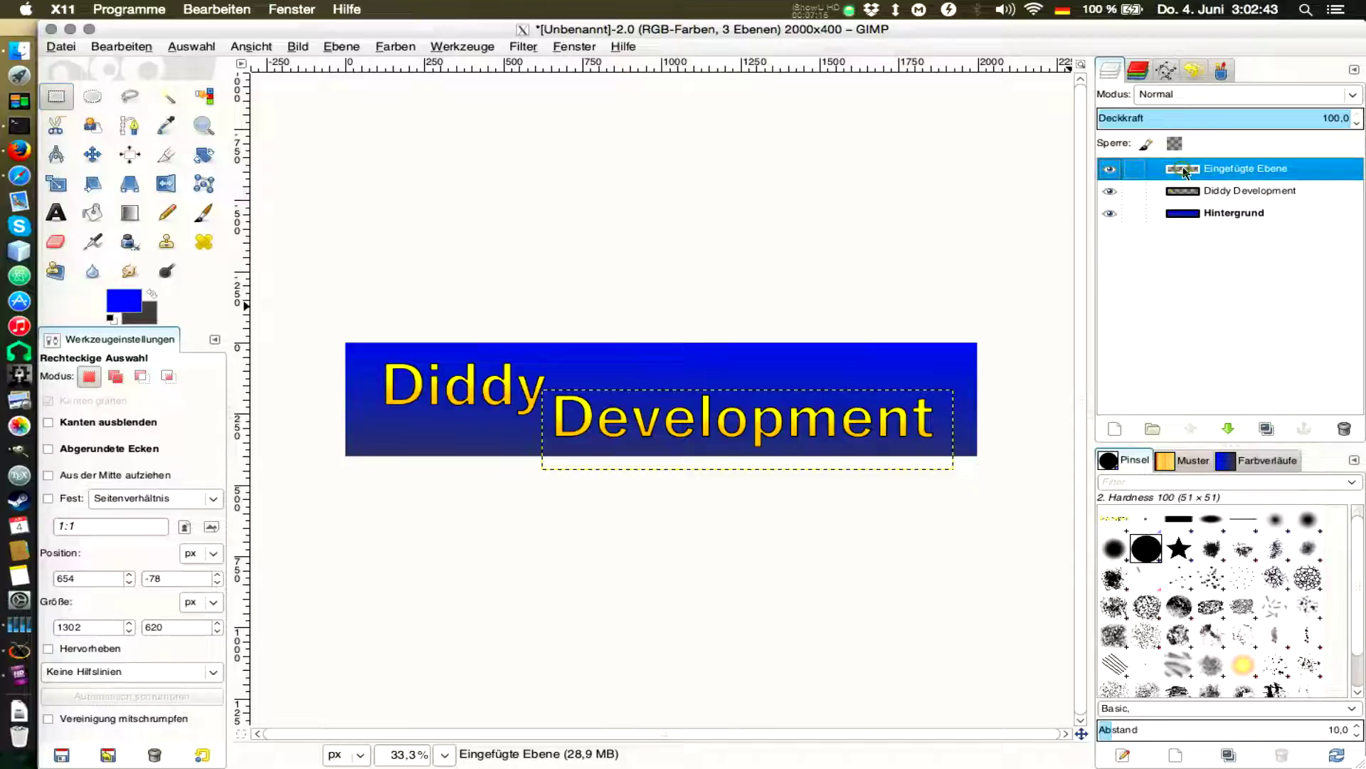
right_click(1184, 171)
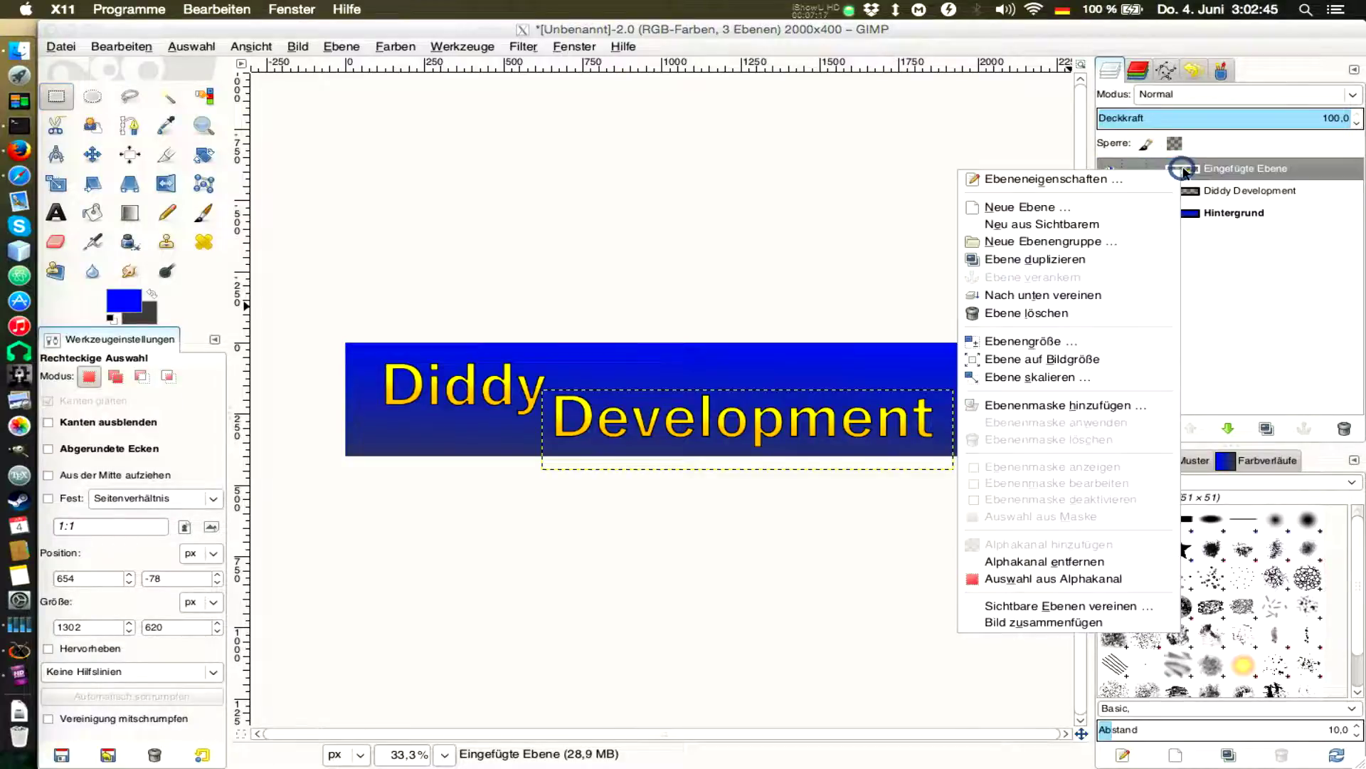
click(1086, 296)
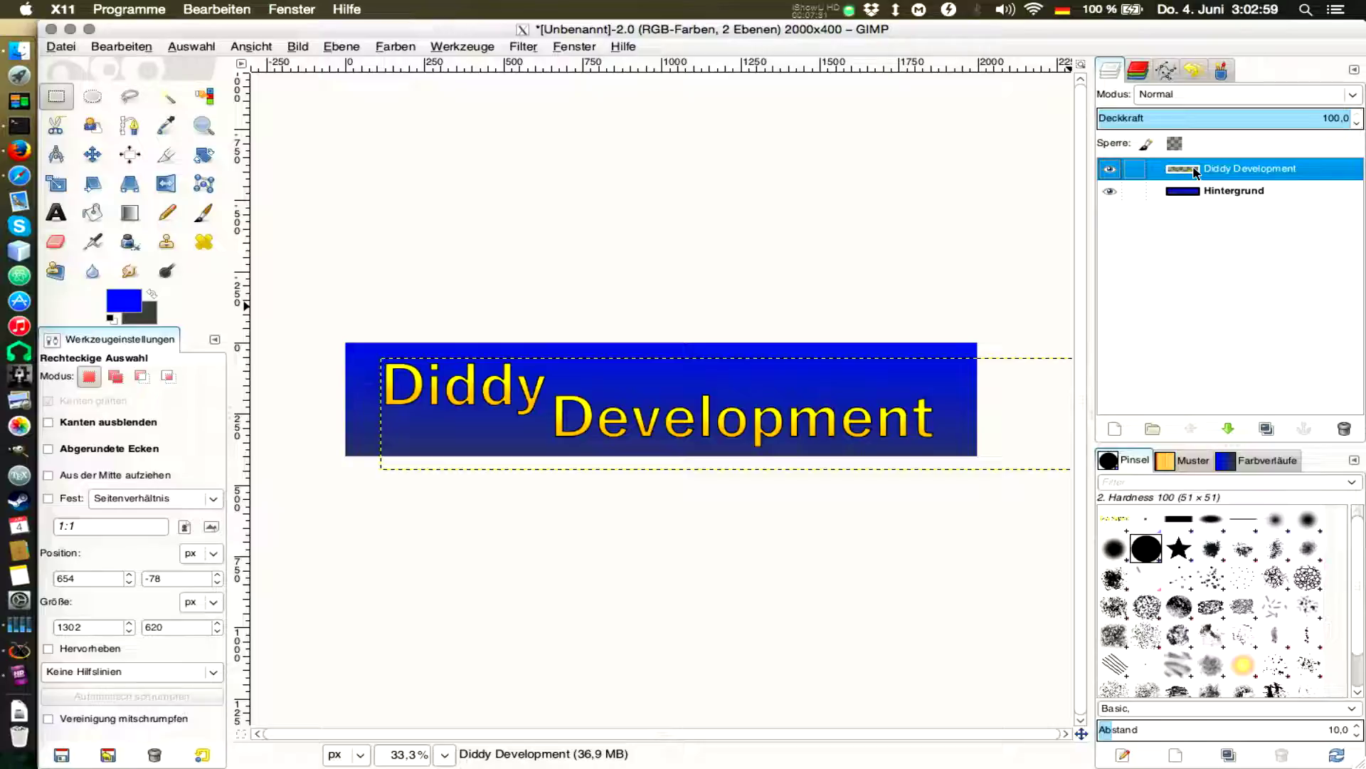
click(1116, 170)
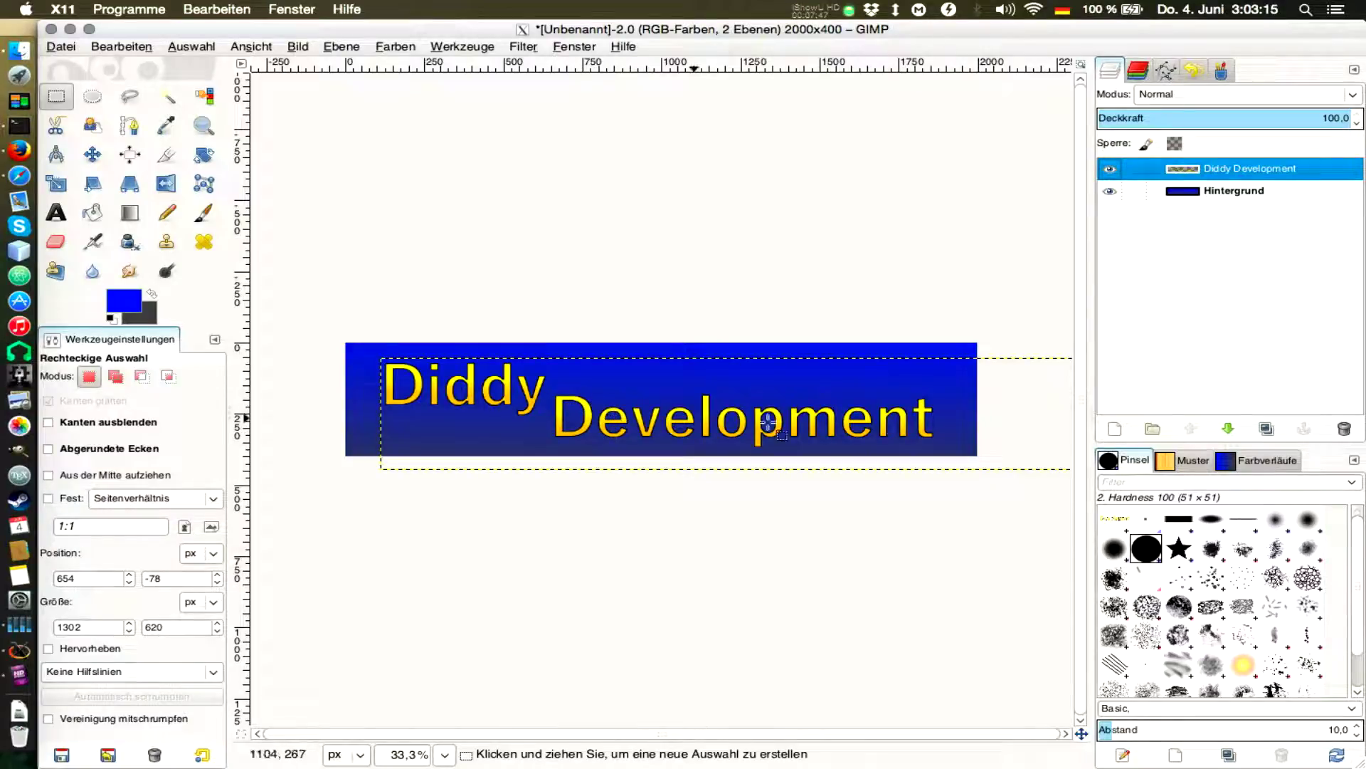
Step: Duplicate Diddy Development as a hidden Diddy Development-Kopie layer and keep the original active
right_click(1193, 174)
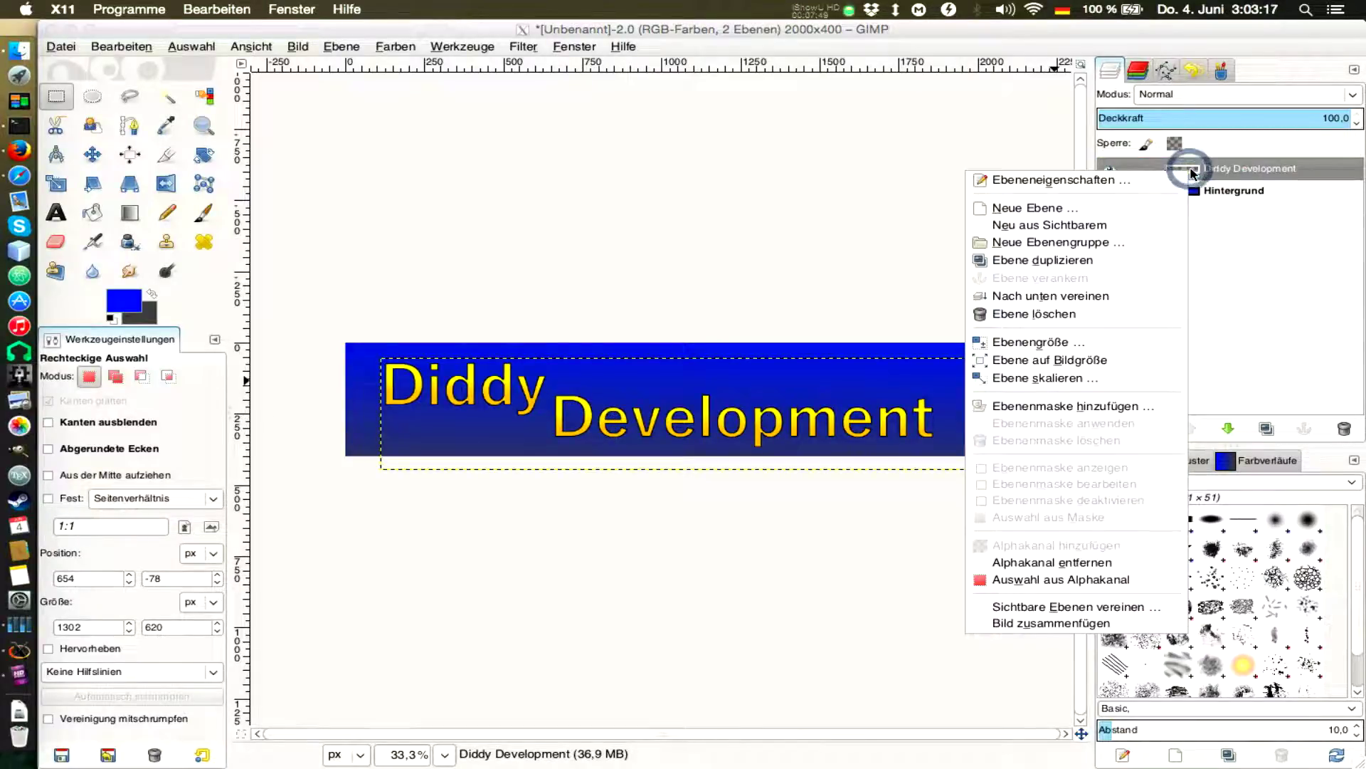
click(1065, 262)
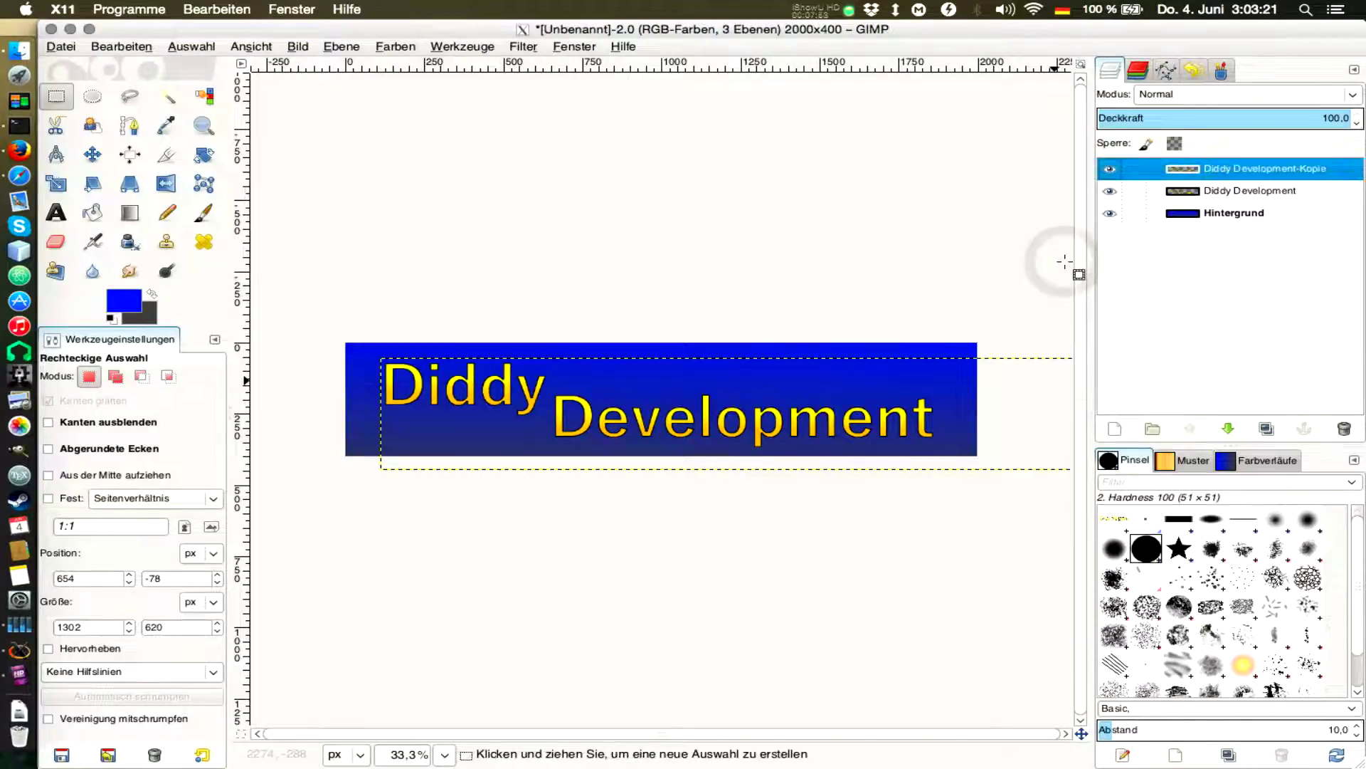
click(1233, 196)
click(1218, 169)
click(1171, 169)
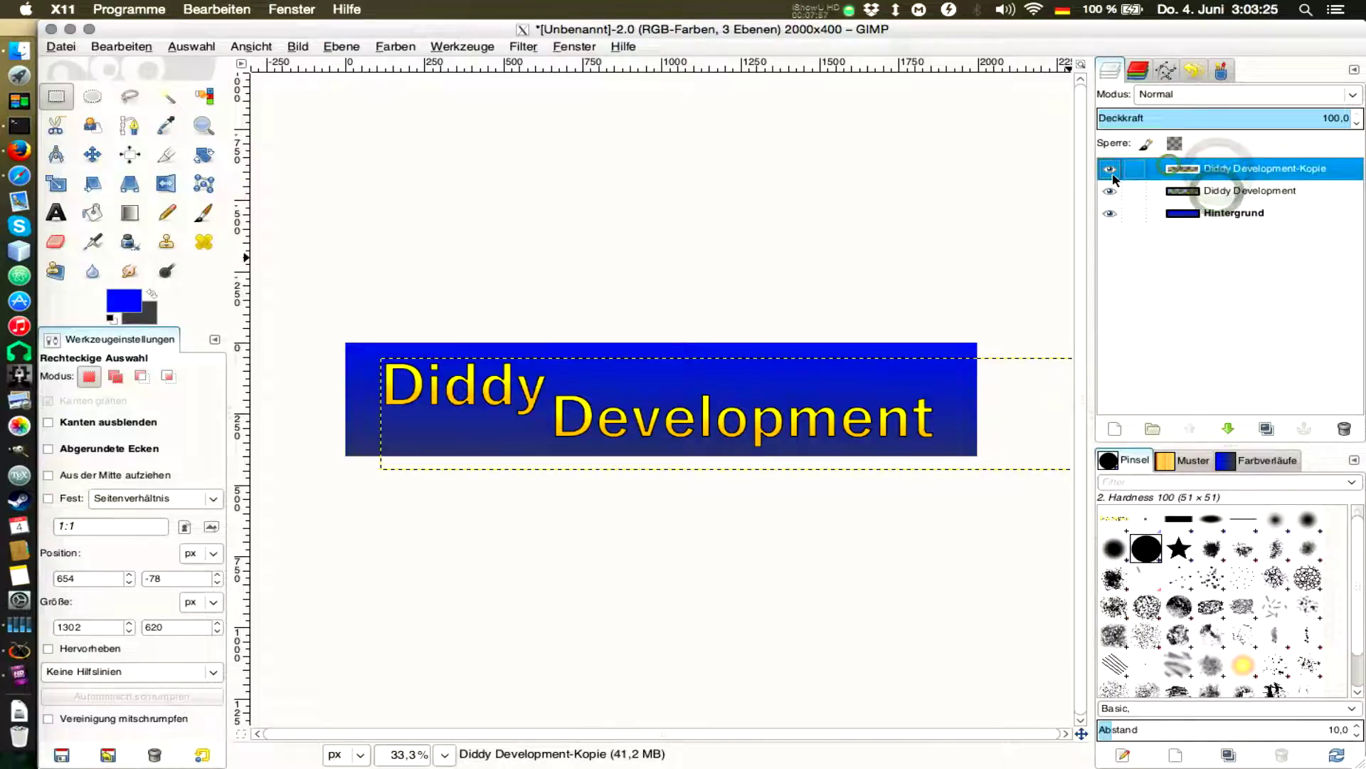
click(1109, 169)
click(1108, 192)
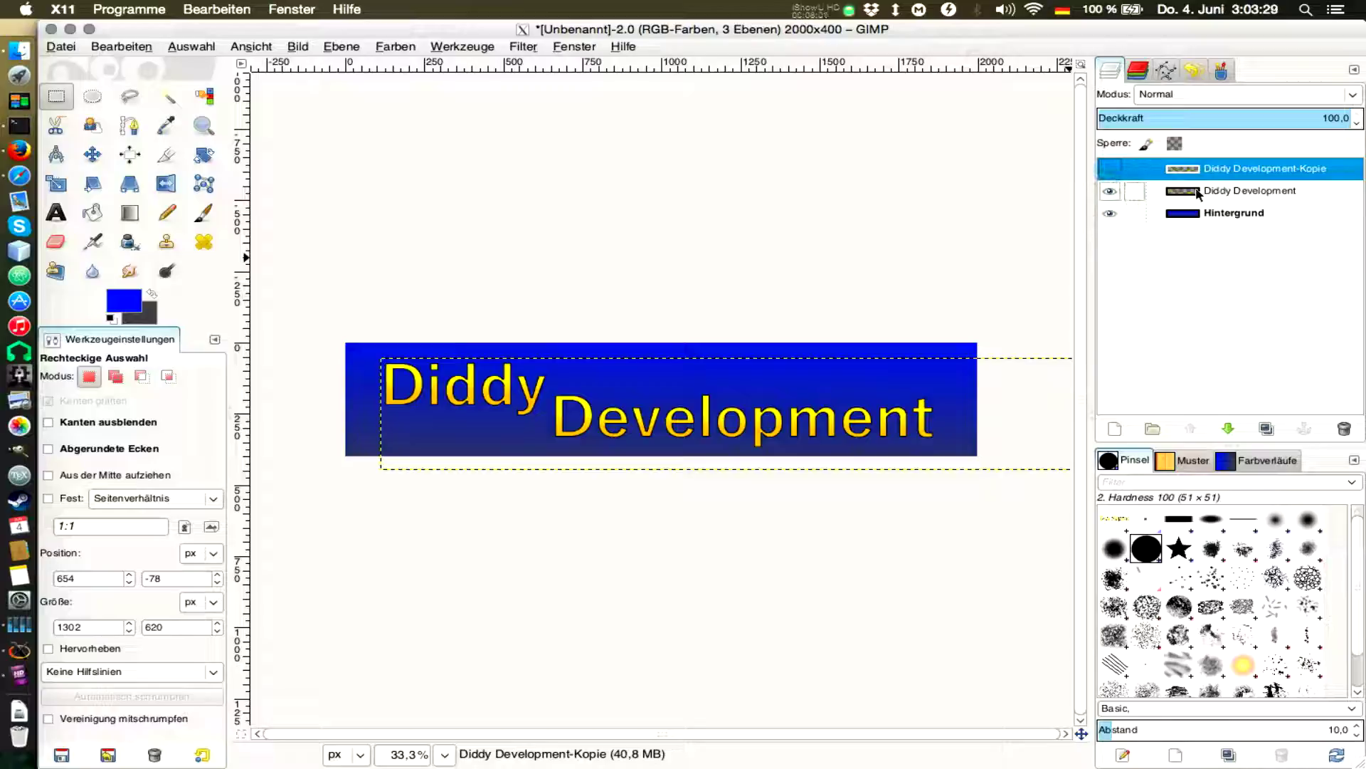
click(1229, 190)
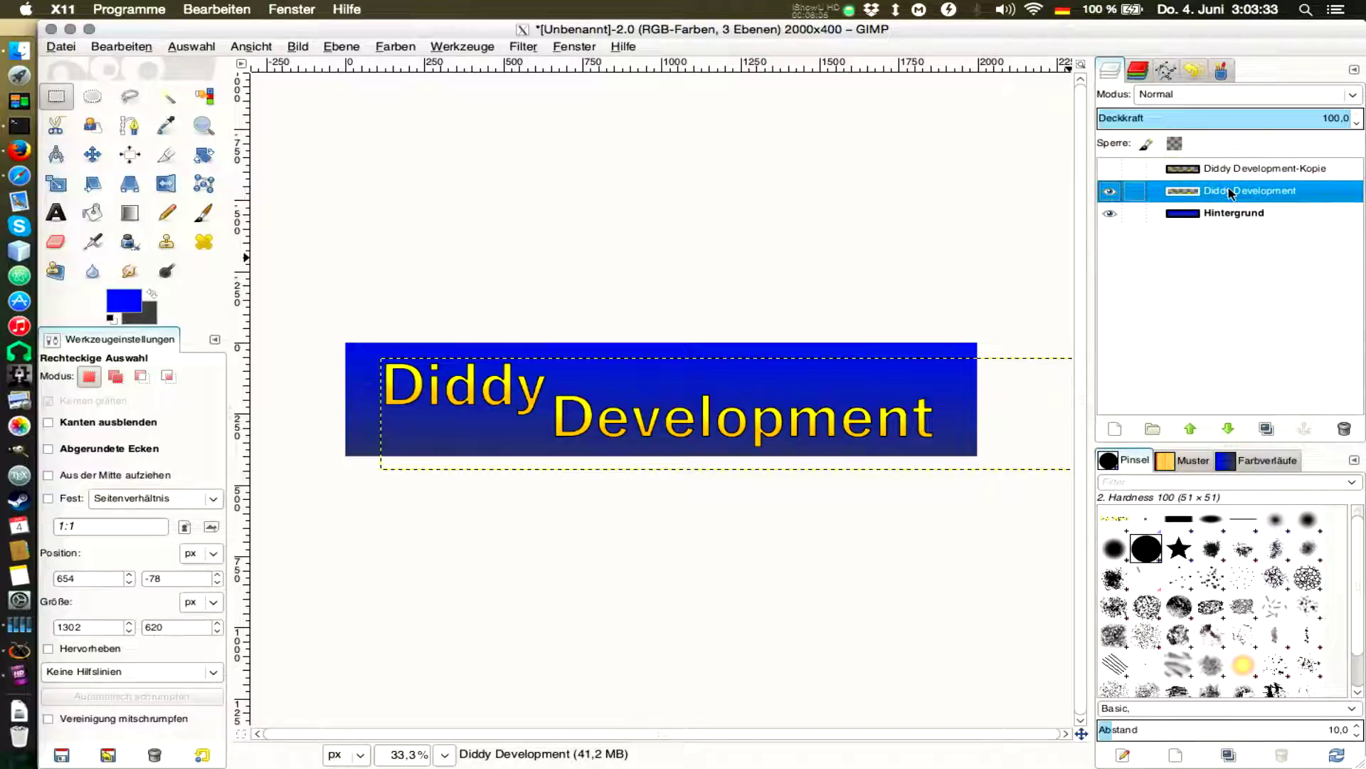
Step: Select the original layer's letter outline and paint it solid black with a size-424 brush
right_click(1191, 196)
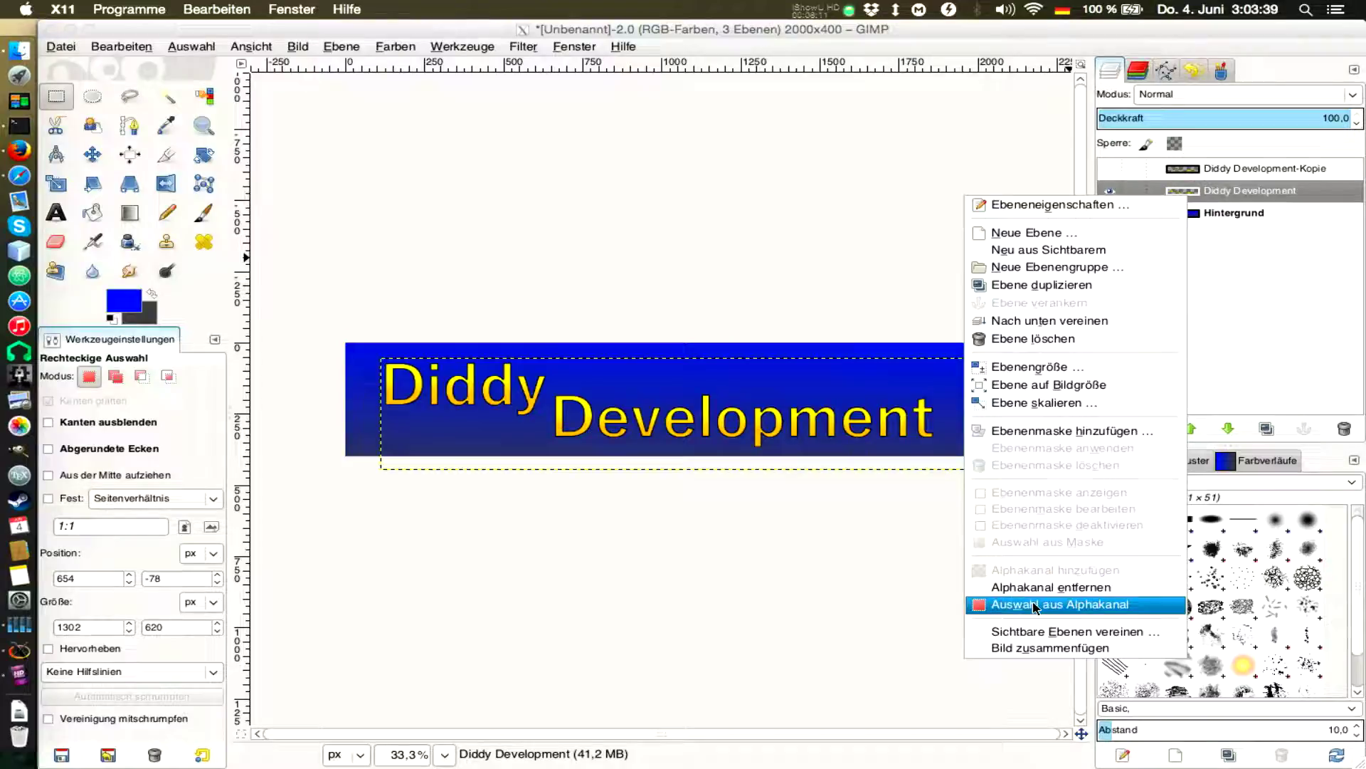
click(1034, 607)
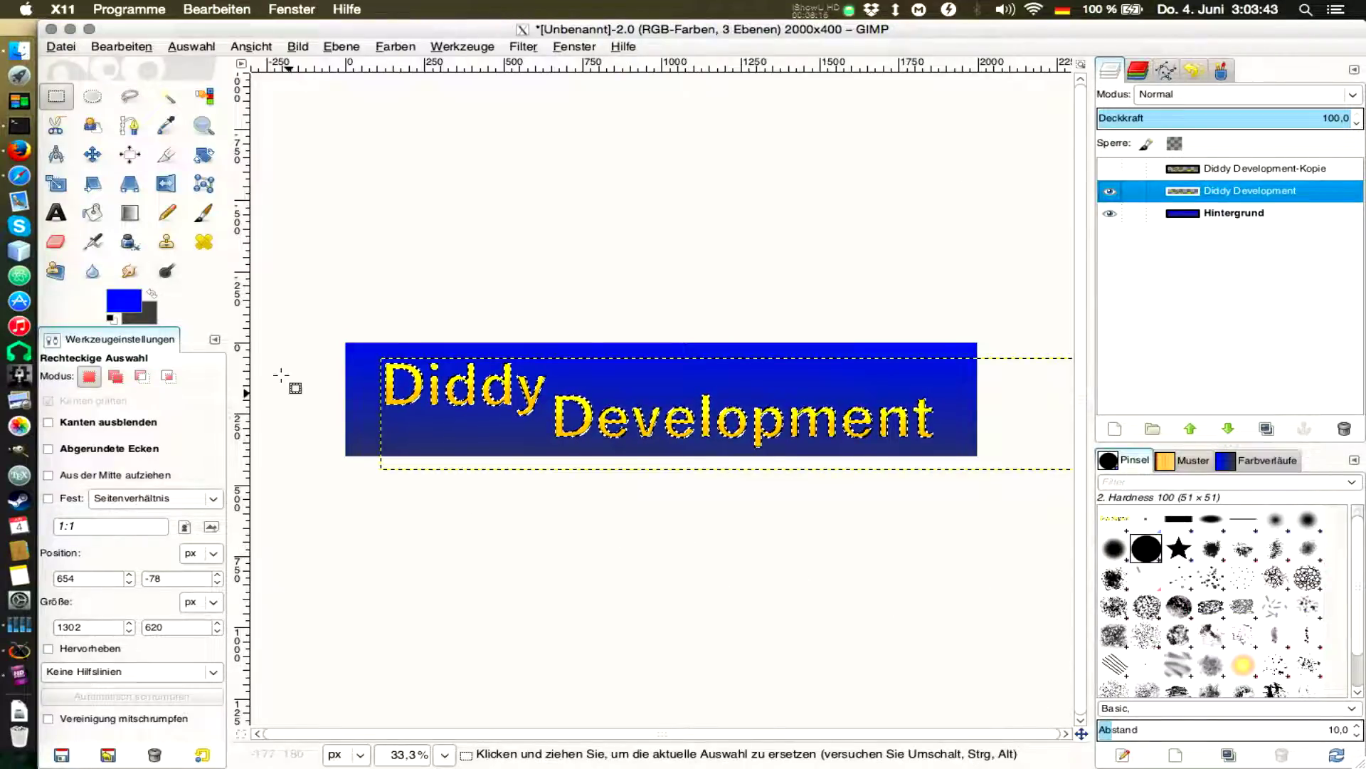
click(163, 215)
click(110, 318)
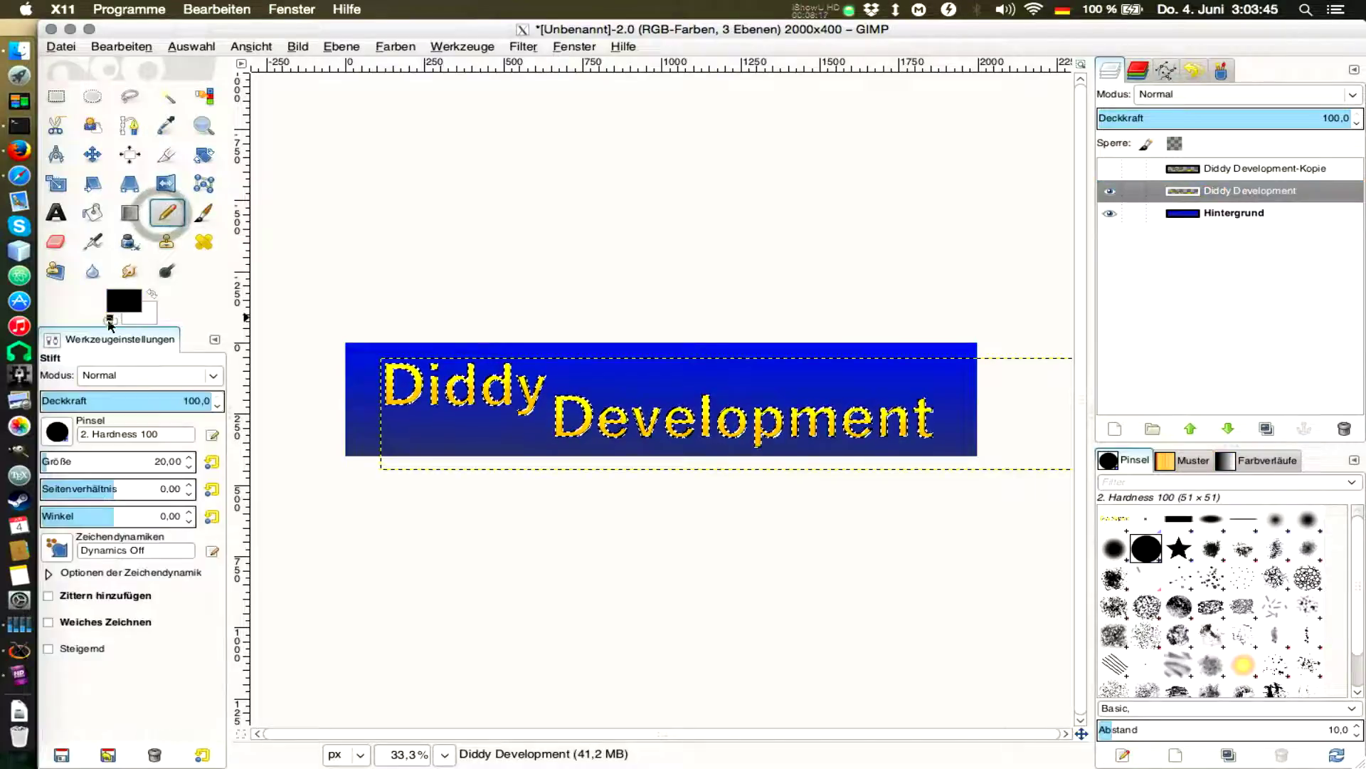
drag(49, 461, 115, 460)
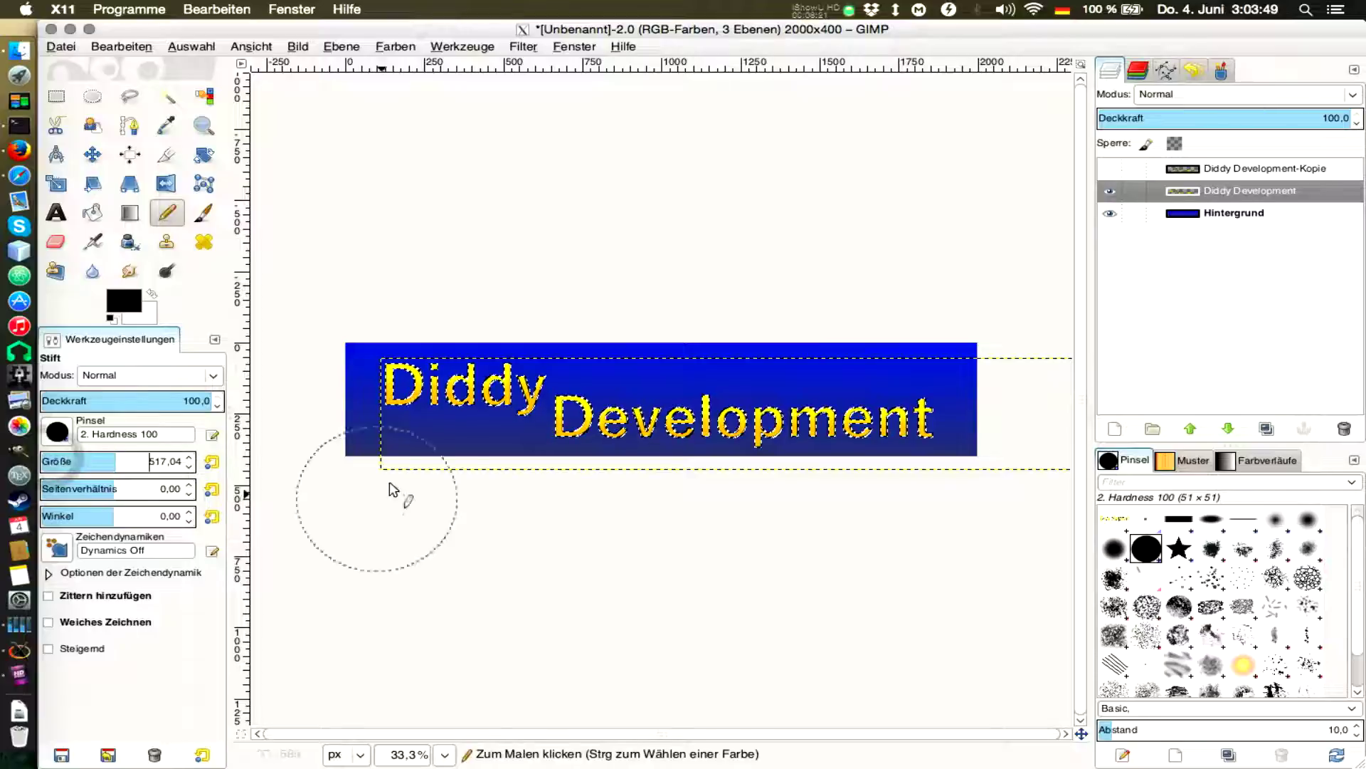
mouse_move(370, 388)
mouse_down()
mouse_move(480, 390)
mouse_move(402, 416)
mouse_move(605, 456)
mouse_up()
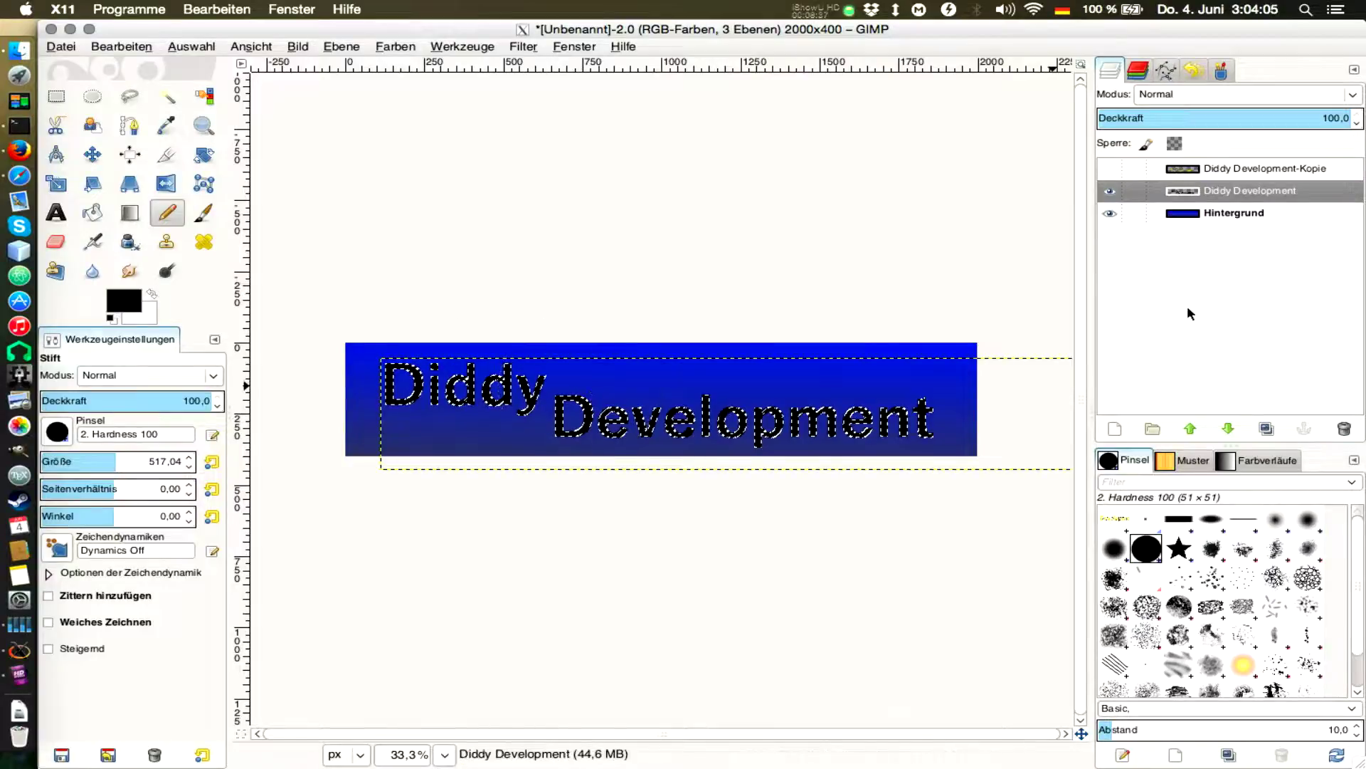
click(1204, 281)
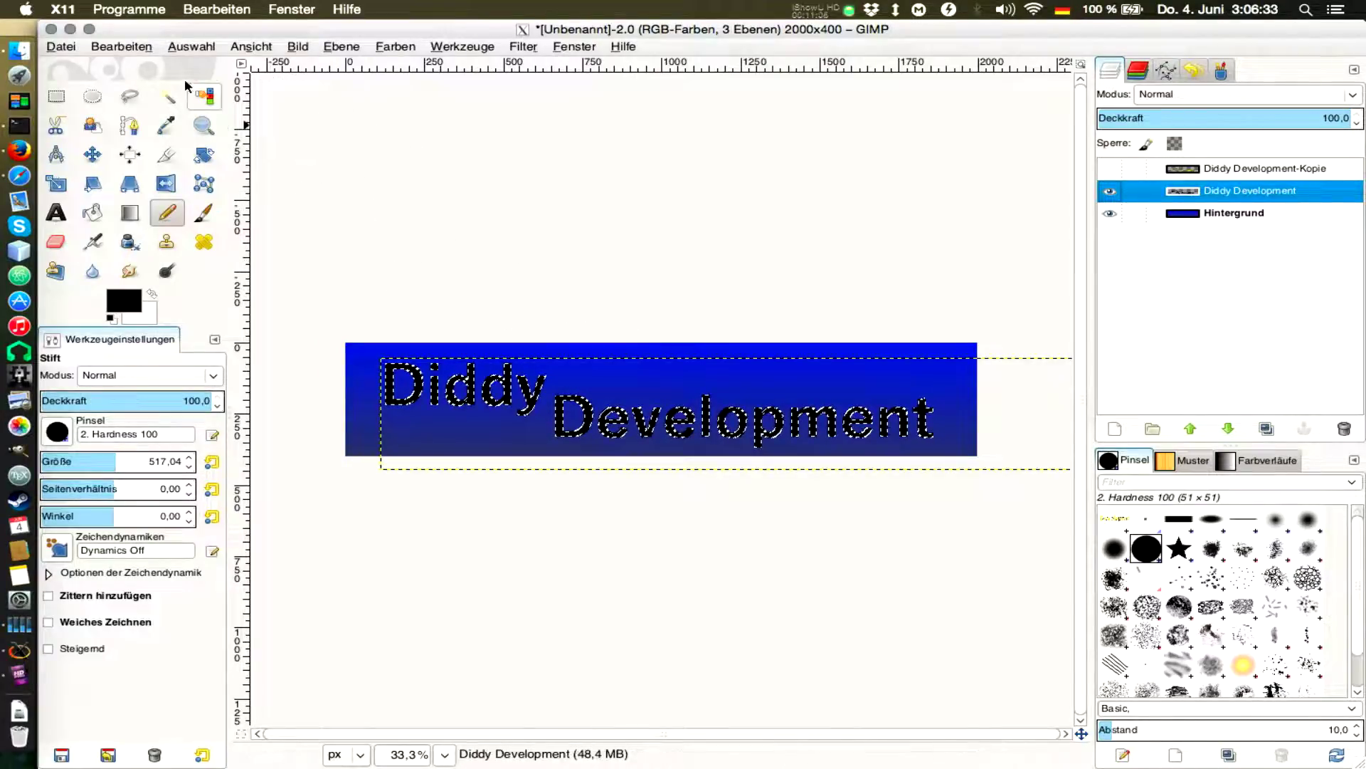
Step: Select all and apply a 38 px Gaussian blur to the black Diddy Development text
click(189, 47)
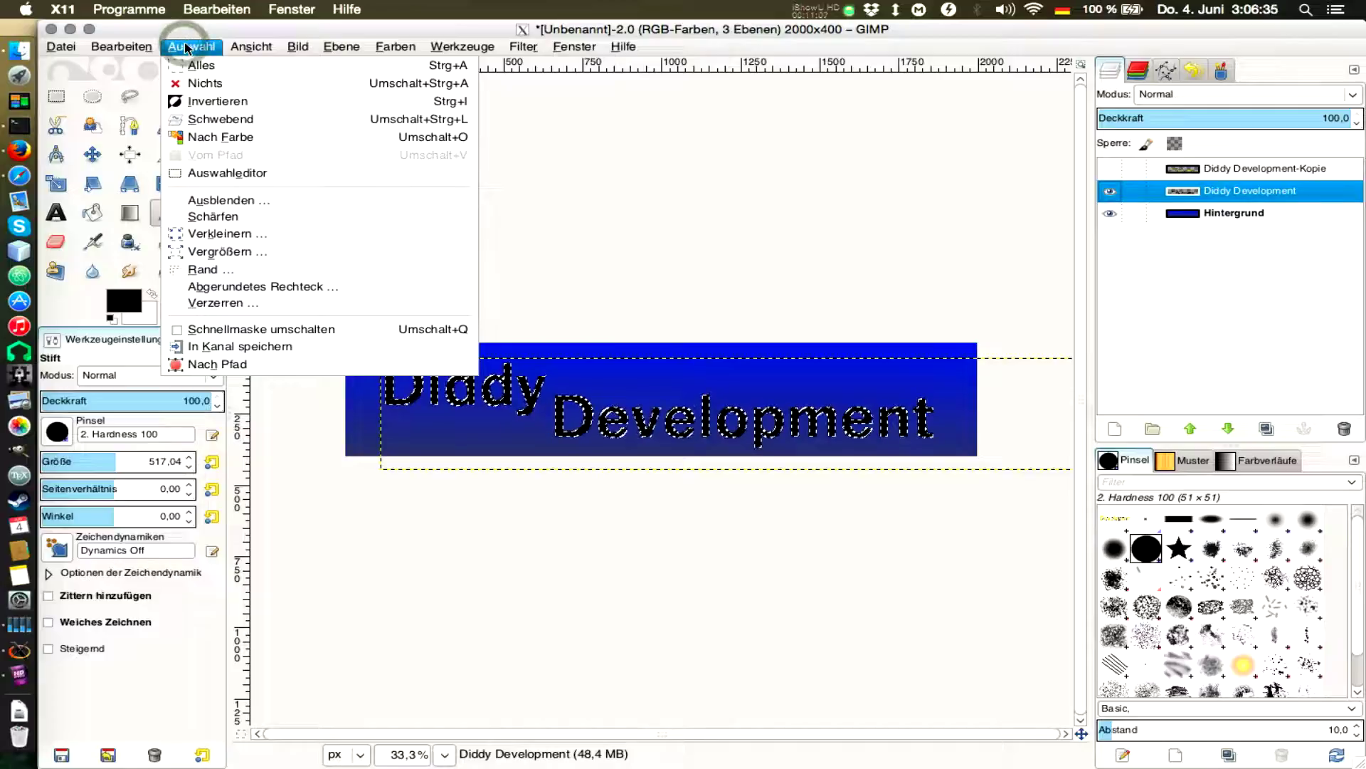
click(196, 64)
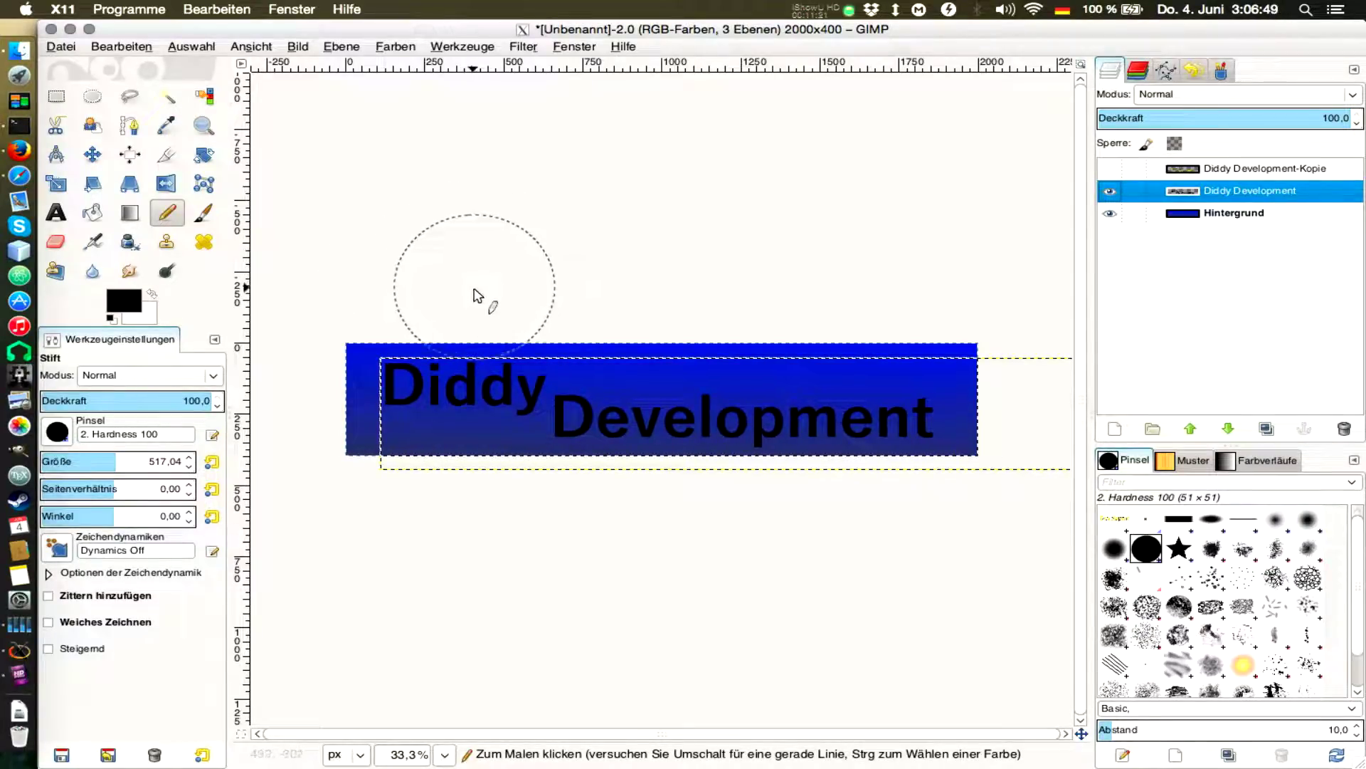
click(533, 47)
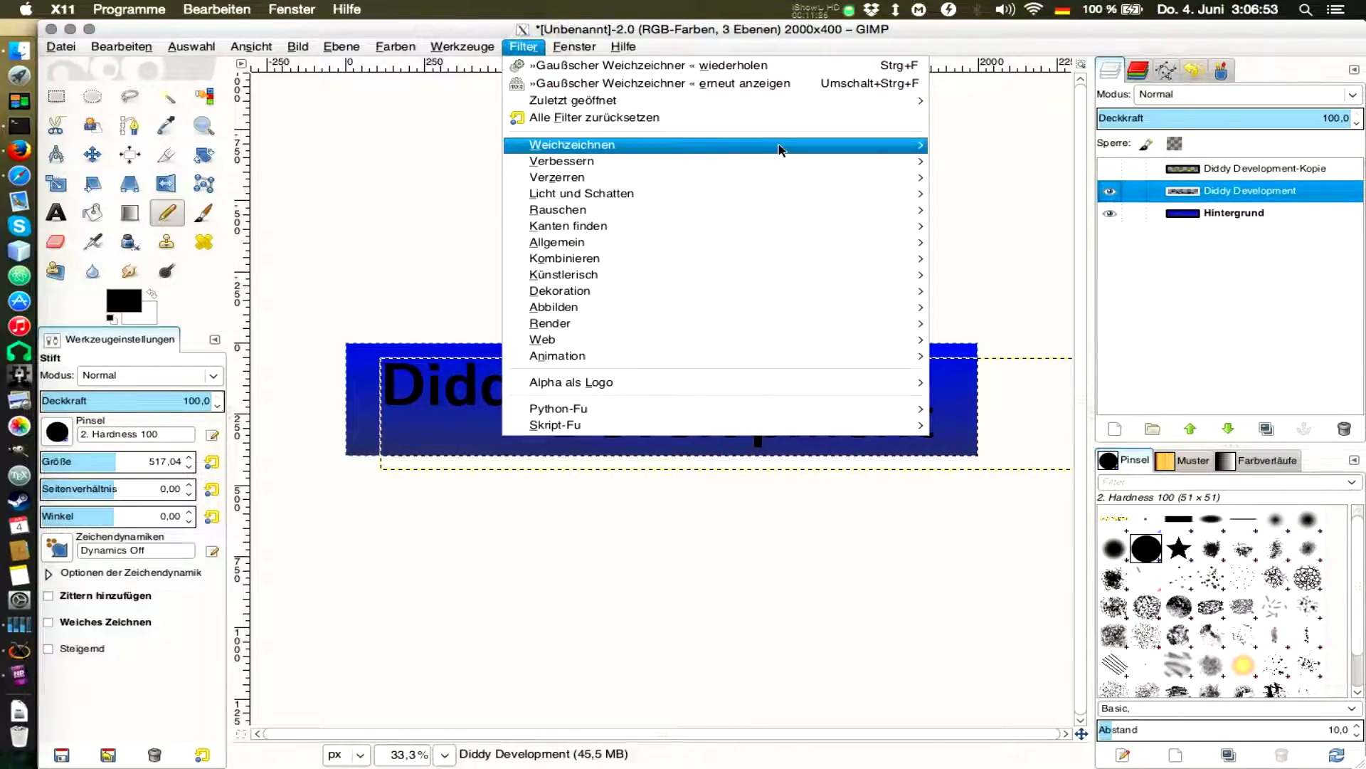
mouse_move(716, 143)
click(1006, 163)
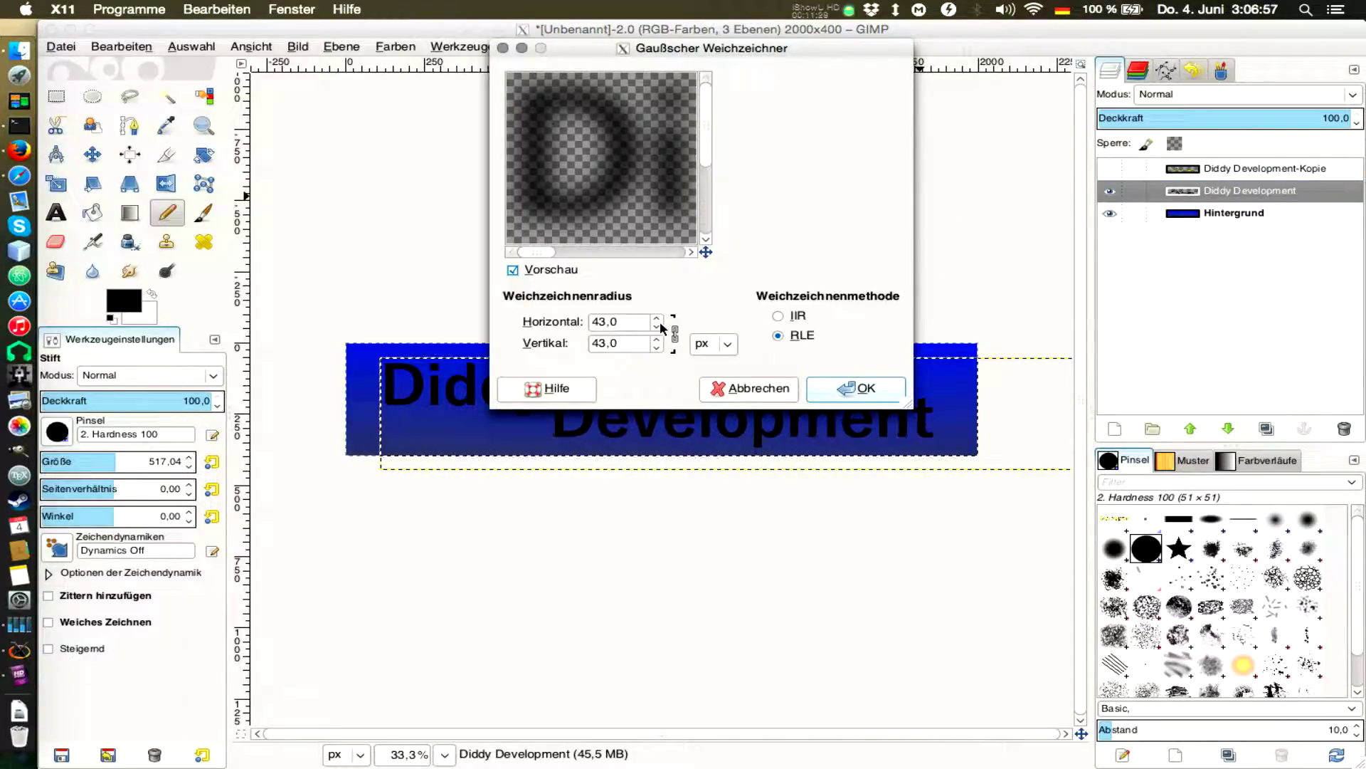
click(656, 326)
click(655, 327)
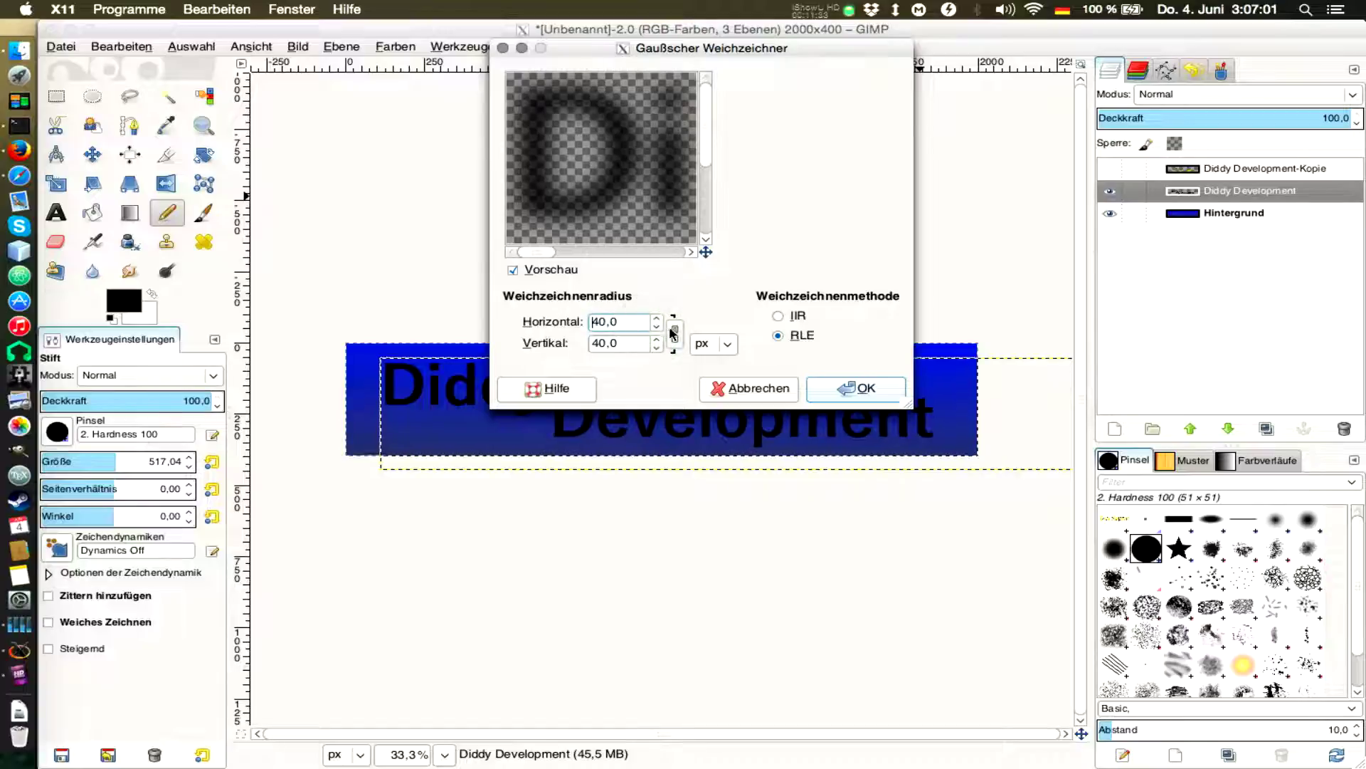
click(656, 326)
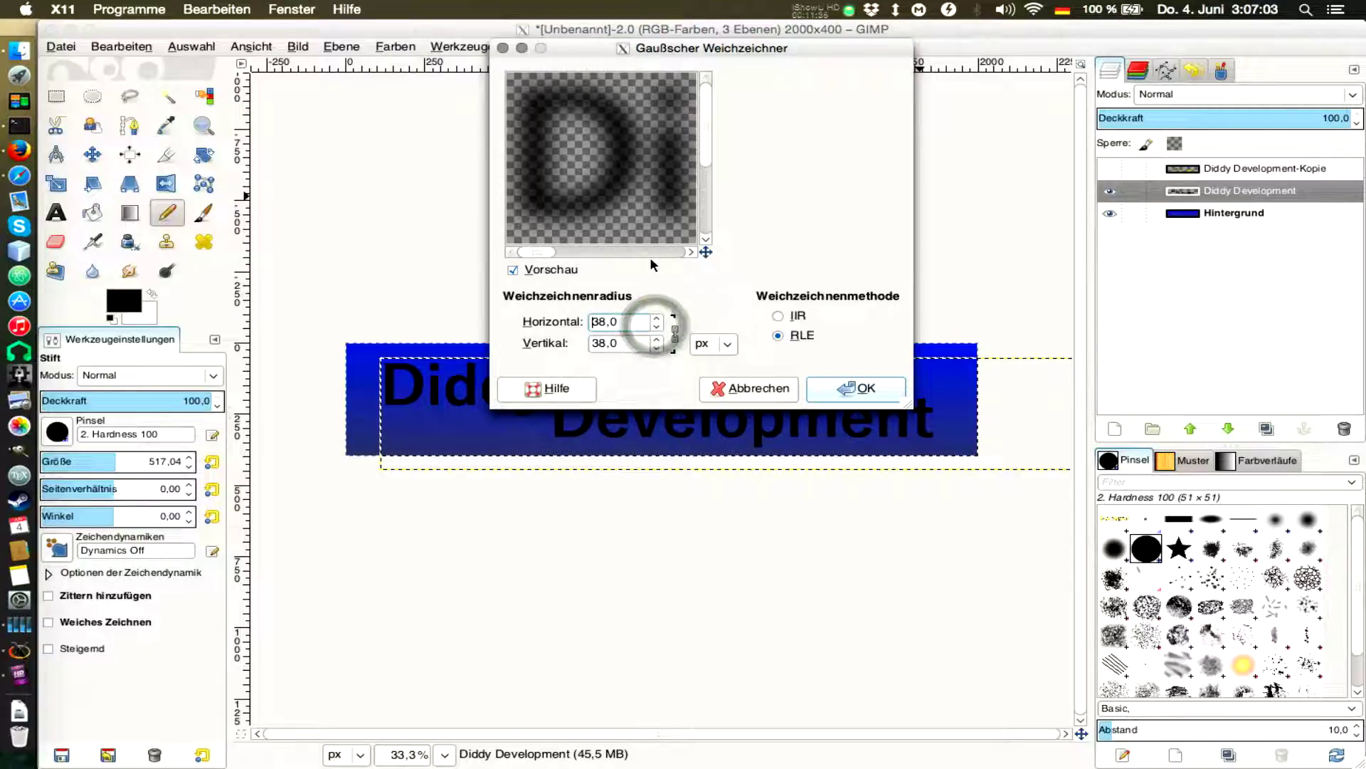
click(838, 392)
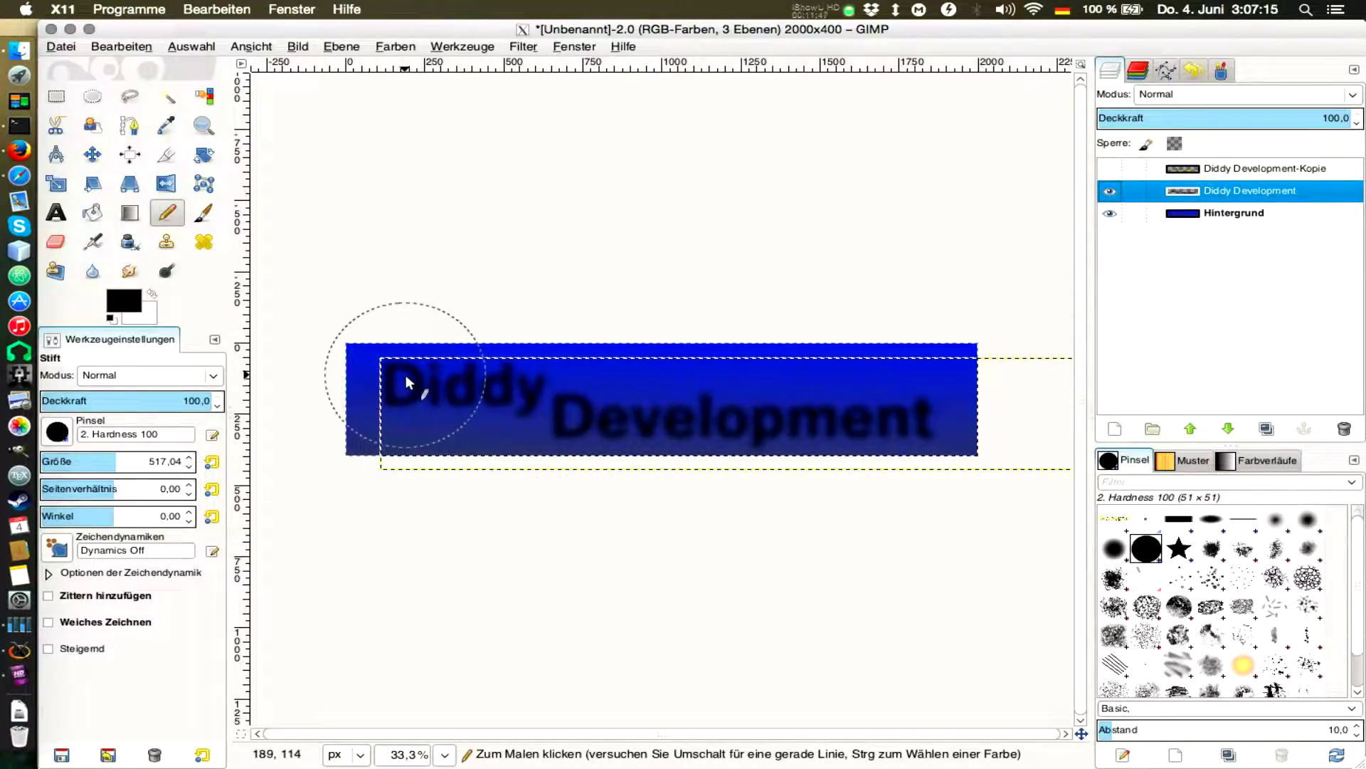
Step: Turn the Diddy Development-Kopie layer's visibility back on above the blurred shadow
scroll(405, 374, up, 3)
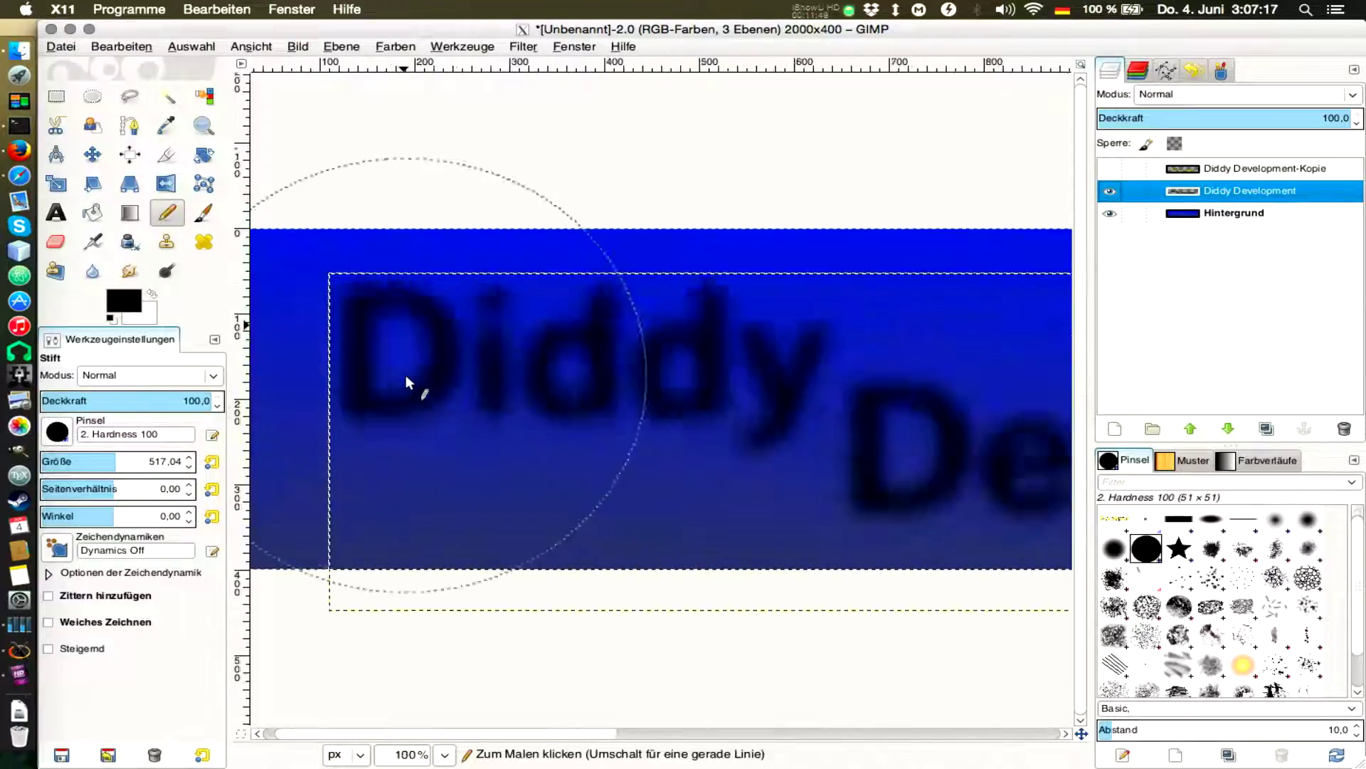
scroll(405, 374, down, 2)
scroll(743, 395, down, 1)
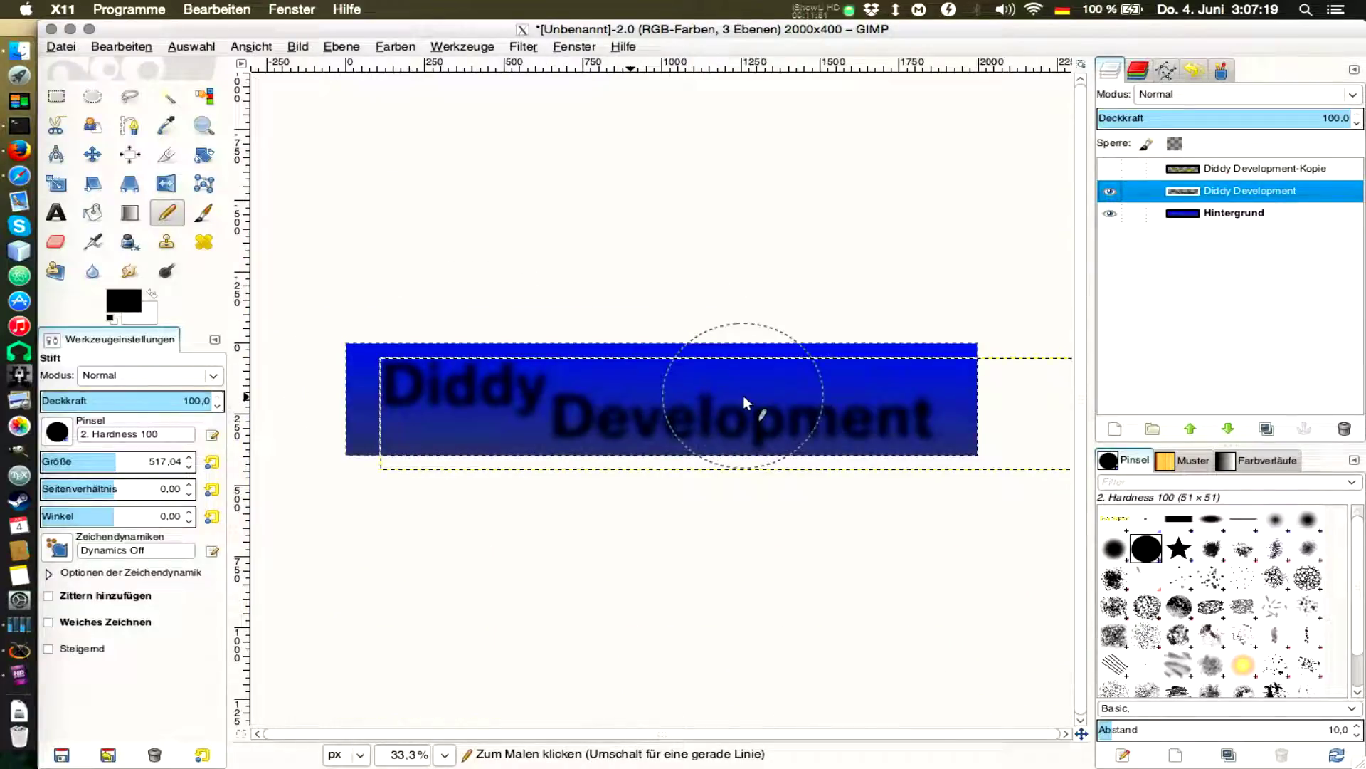
click(1111, 169)
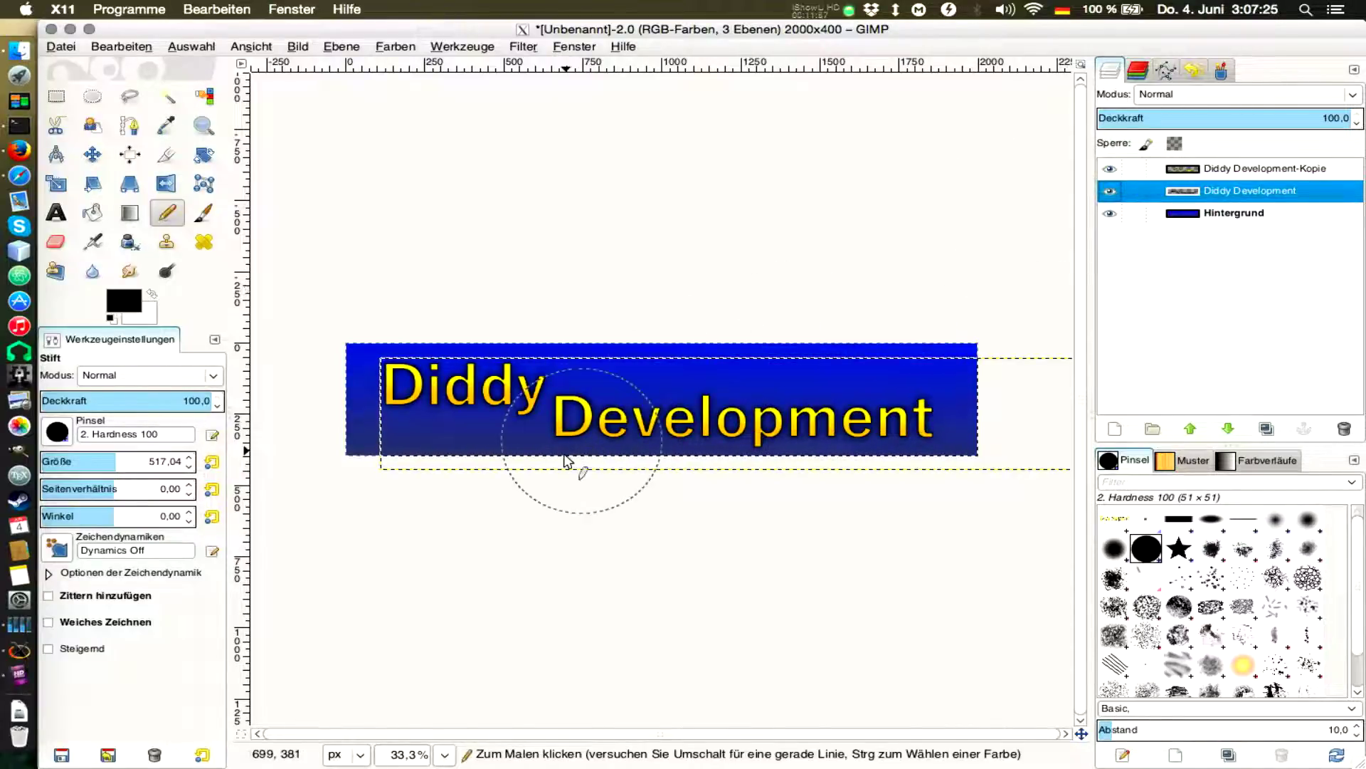
ctrl+scroll(477, 395, up, 1)
ctrl+scroll(475, 392, up, 2)
ctrl+scroll(492, 384, up, 2)
ctrl+scroll(492, 384, down, 1)
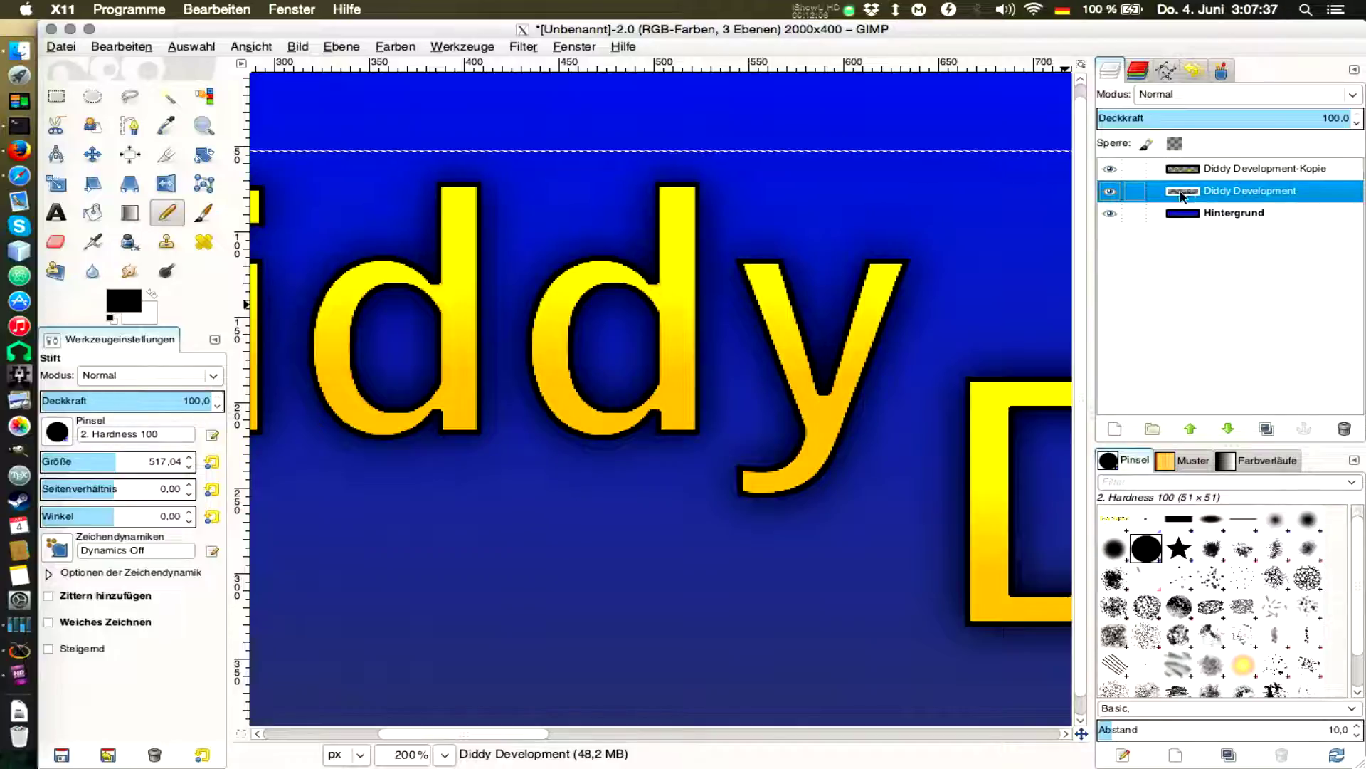
Step: Duplicate the blurred shadow layer twice with Ebene duplizieren
right_click(1184, 196)
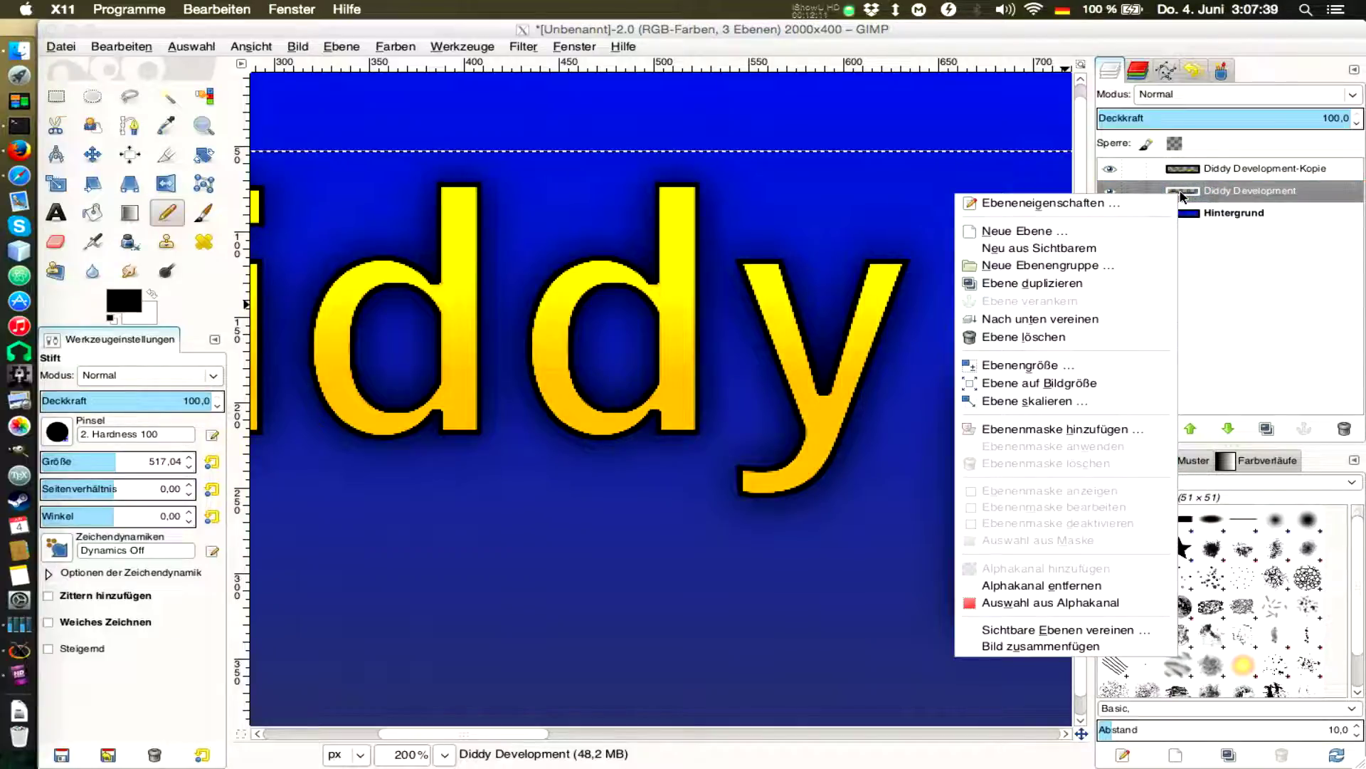
click(1079, 284)
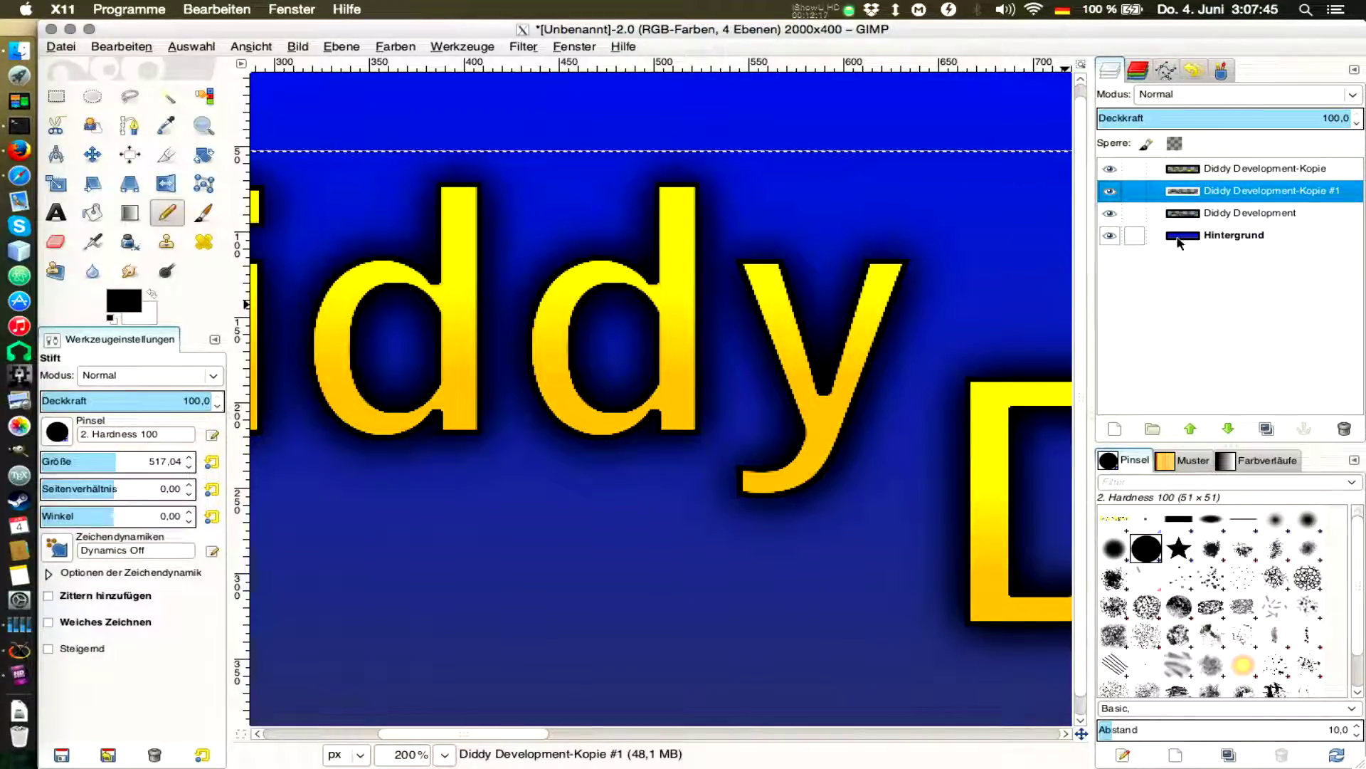
click(1187, 213)
right_click(1184, 214)
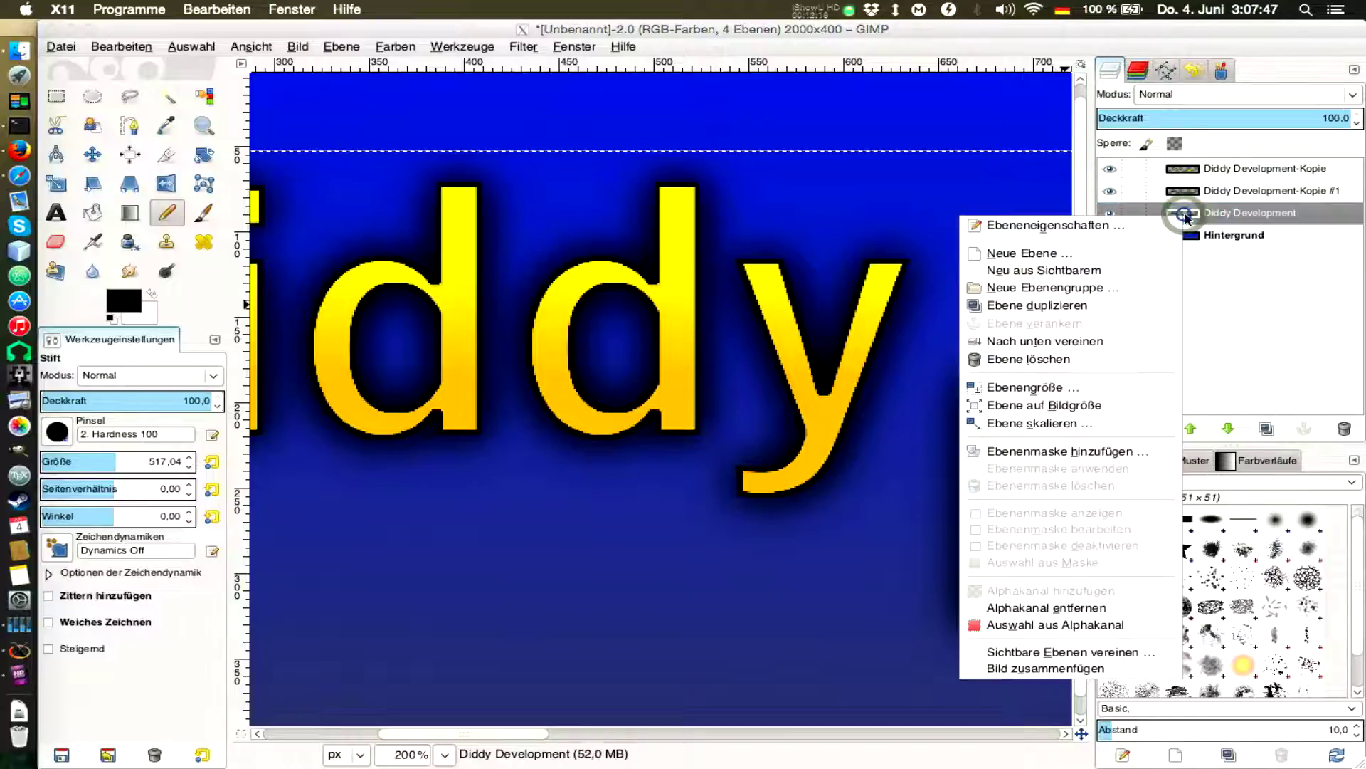
click(1069, 307)
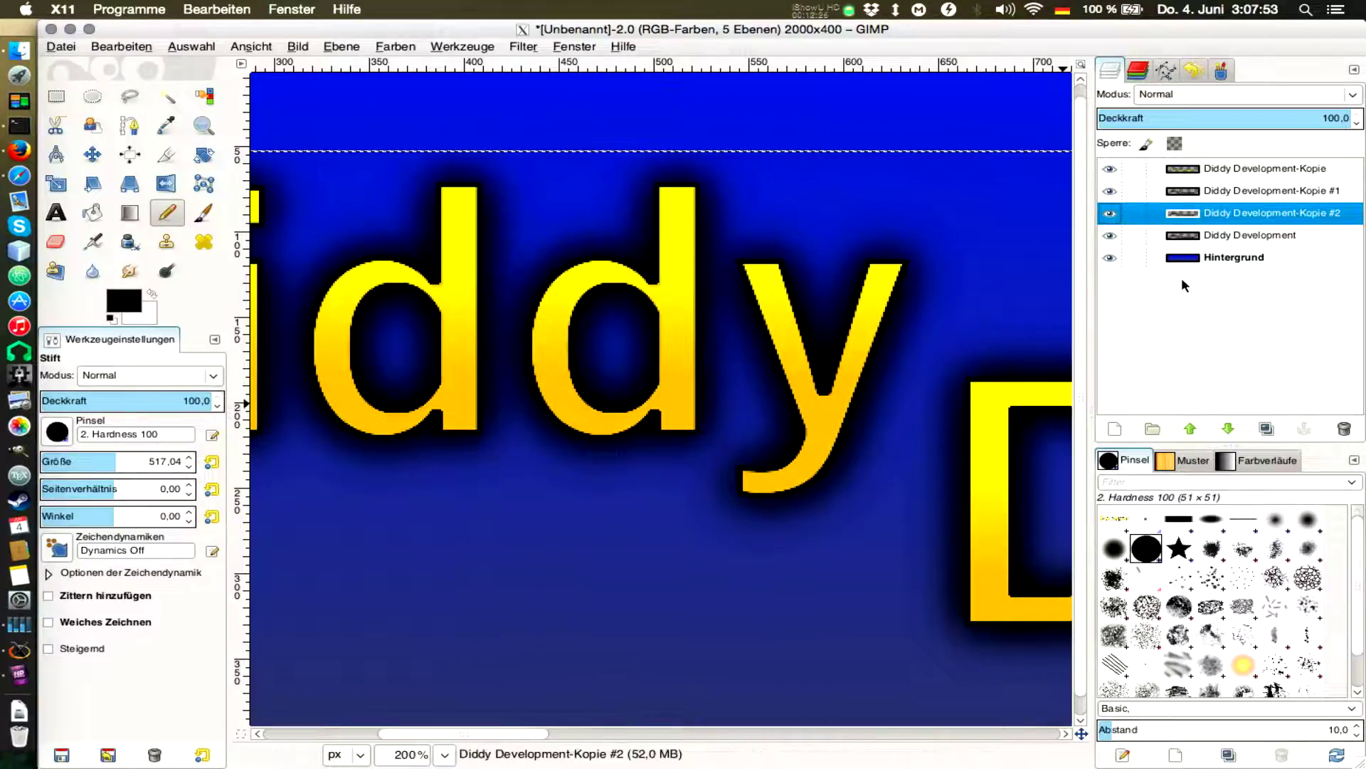
Step: Merge both shadow copies down into the Diddy Development shadow layer with Nach unten vereinen
click(1184, 194)
right_click(1181, 192)
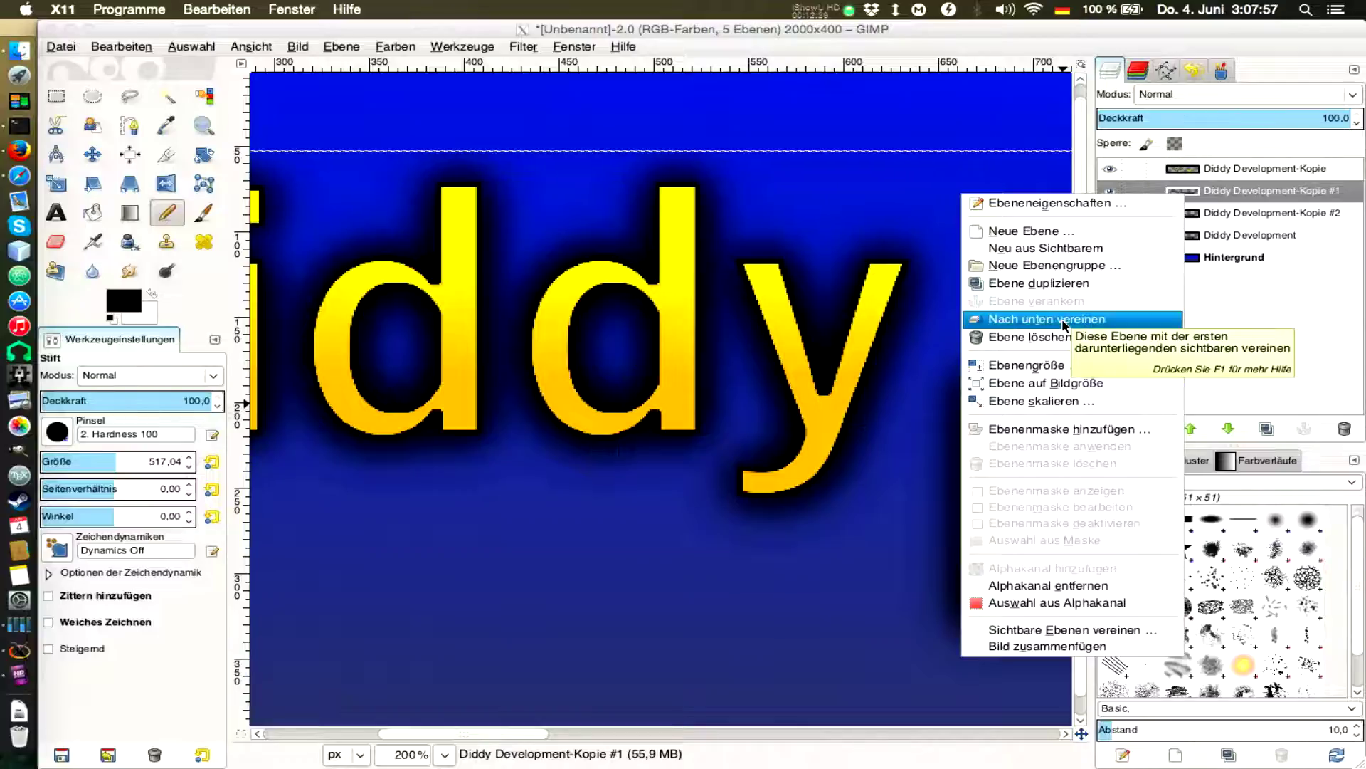
click(1065, 322)
right_click(1201, 192)
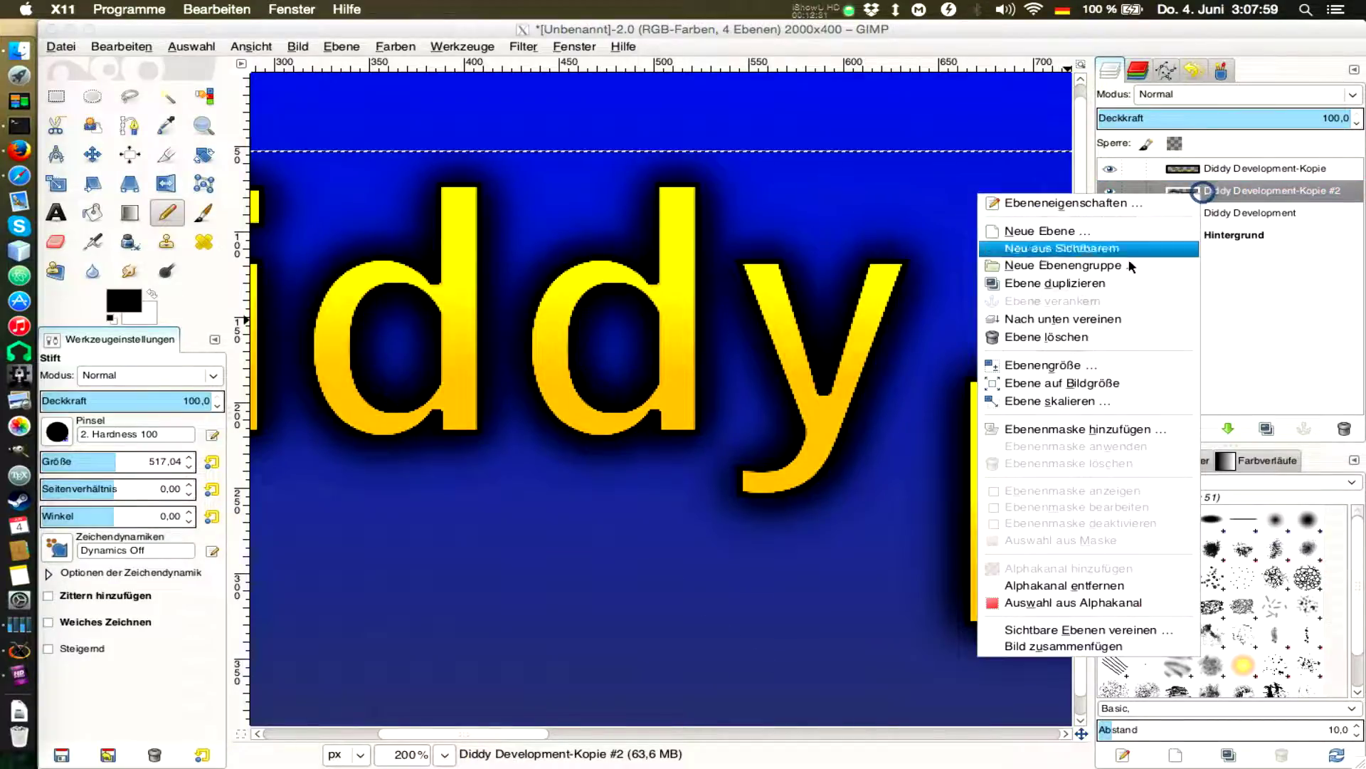
click(1074, 318)
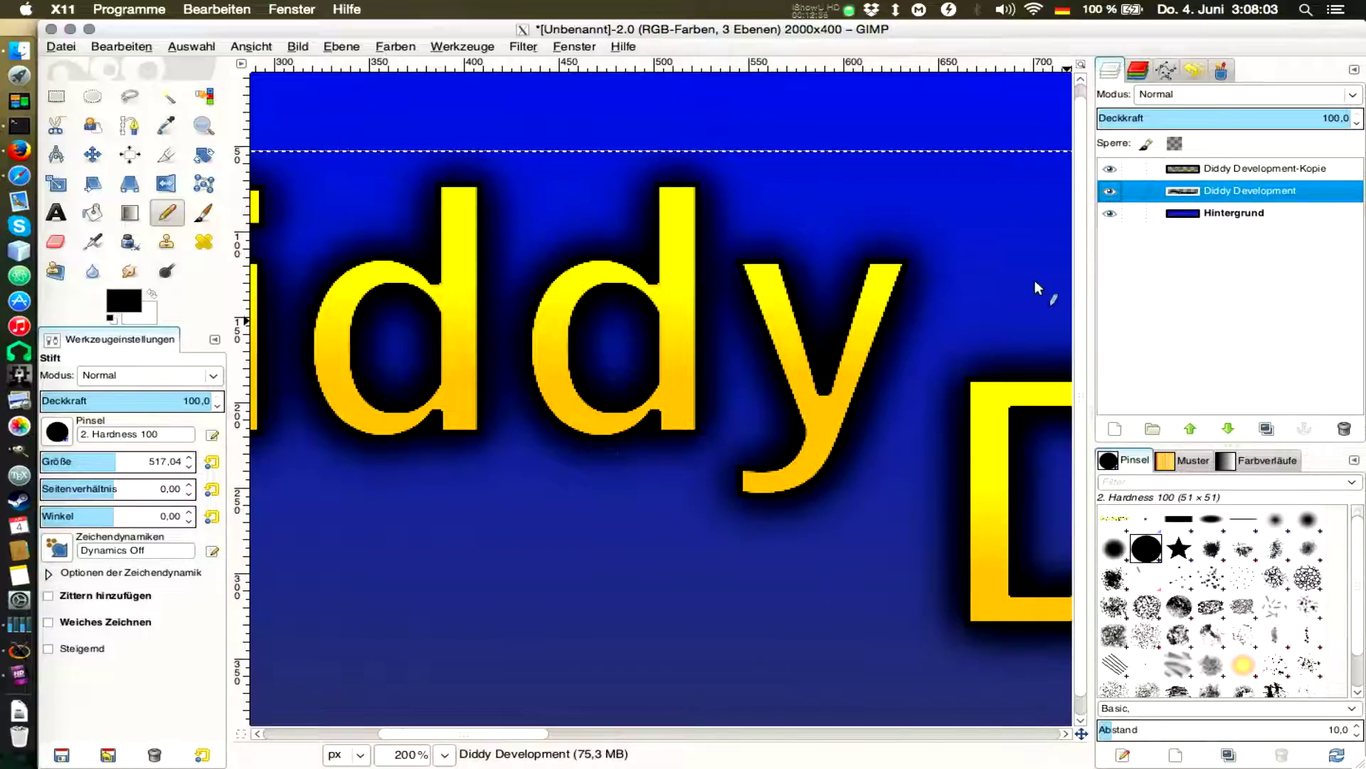
Step: Switch to the Move (Verschieben) tool for the shadow layer
scroll(868, 292, down, 4)
scroll(871, 311, down, 1)
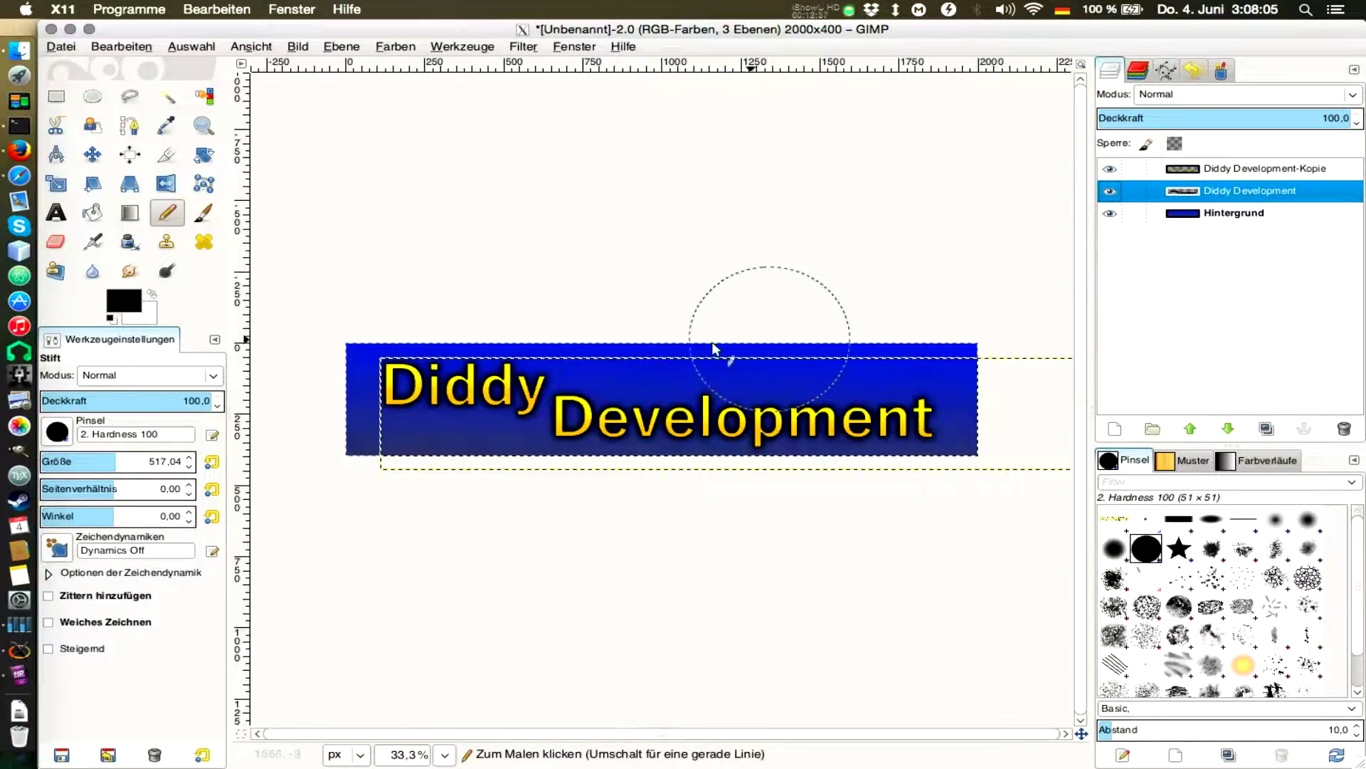
scroll(696, 356, up, 1)
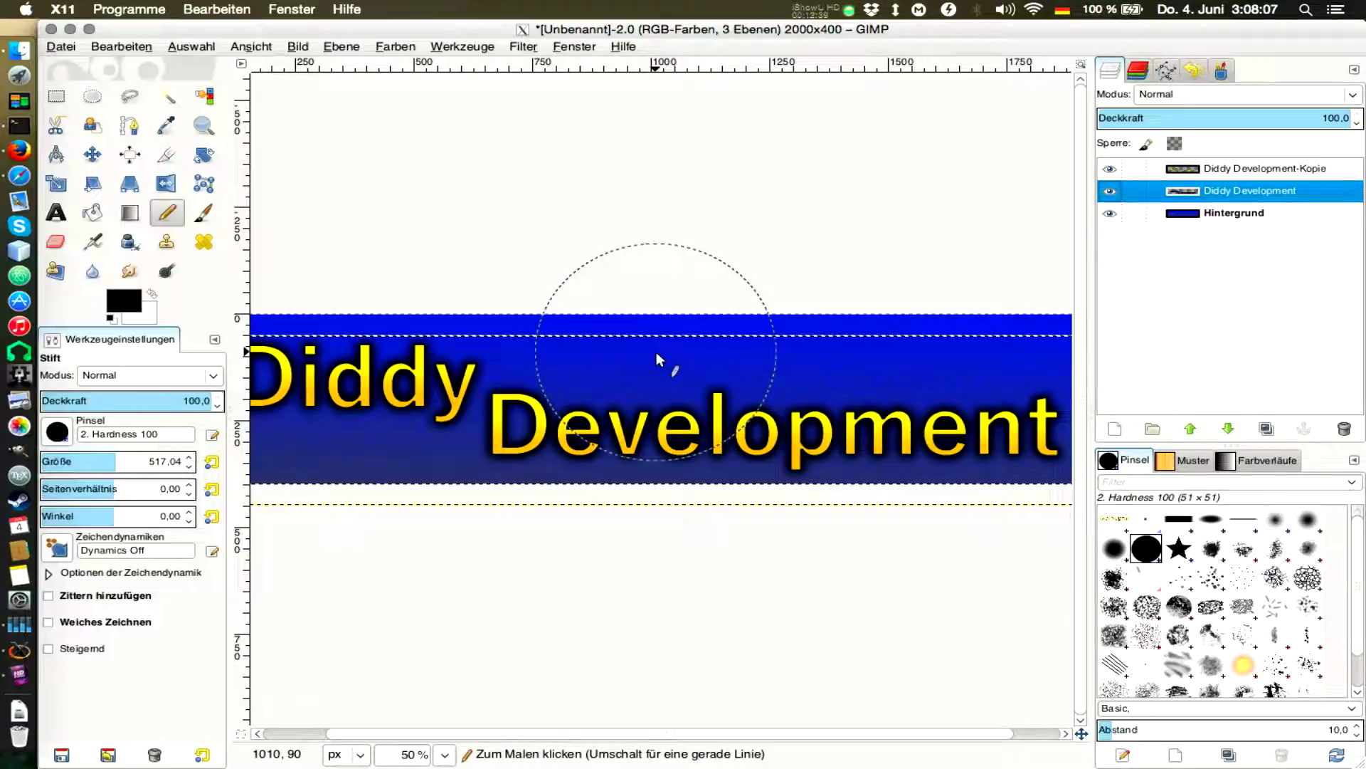
scroll(658, 359, down, 1)
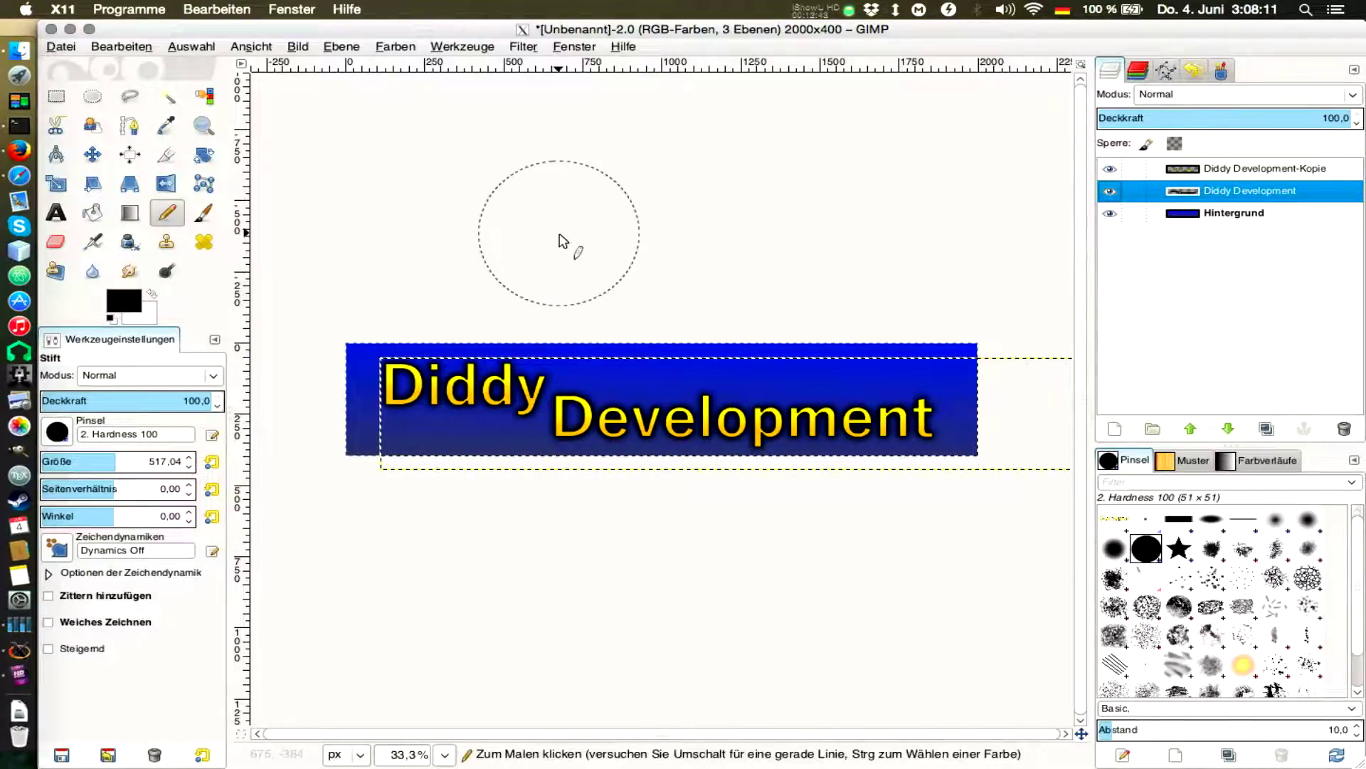
click(85, 154)
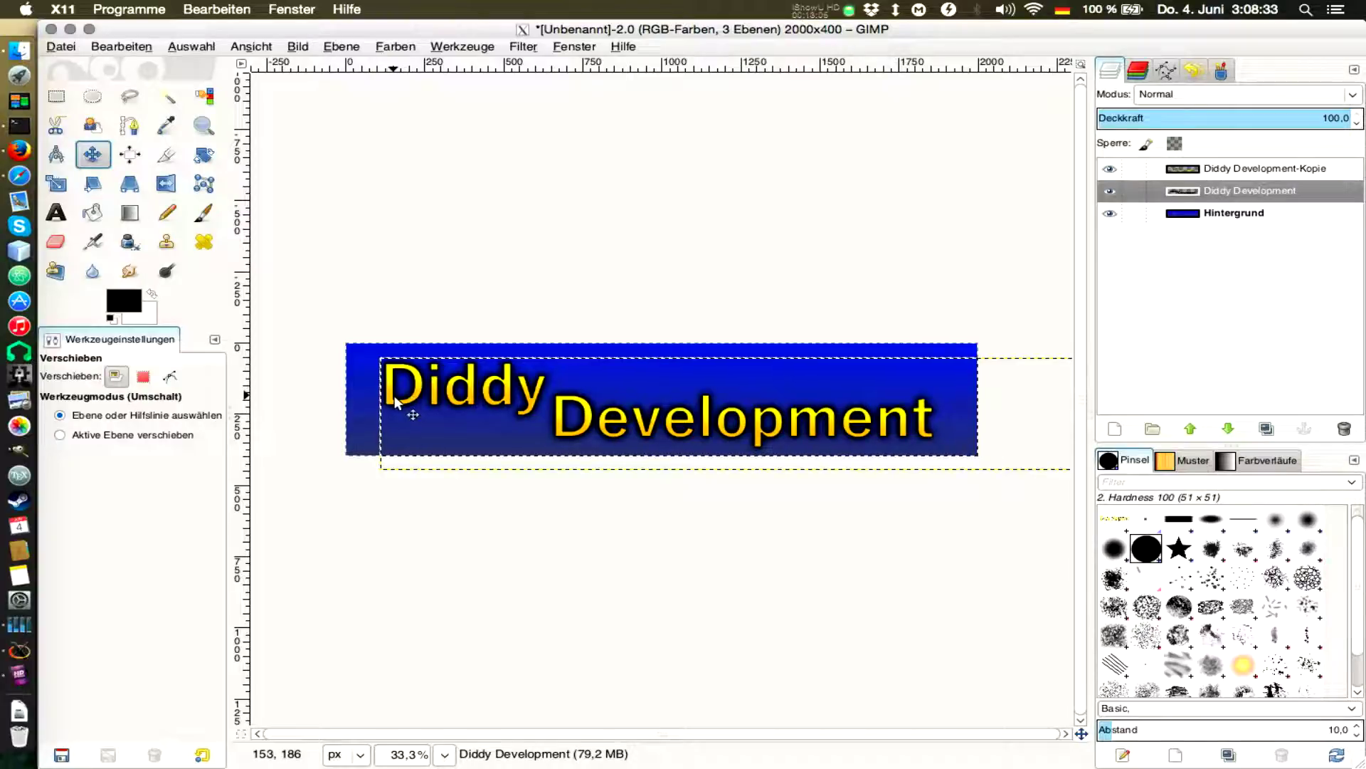
Step: Drag the blurred shadow layer about 19 px left and 20 px up behind the gold text
scroll(420, 357, up, 2)
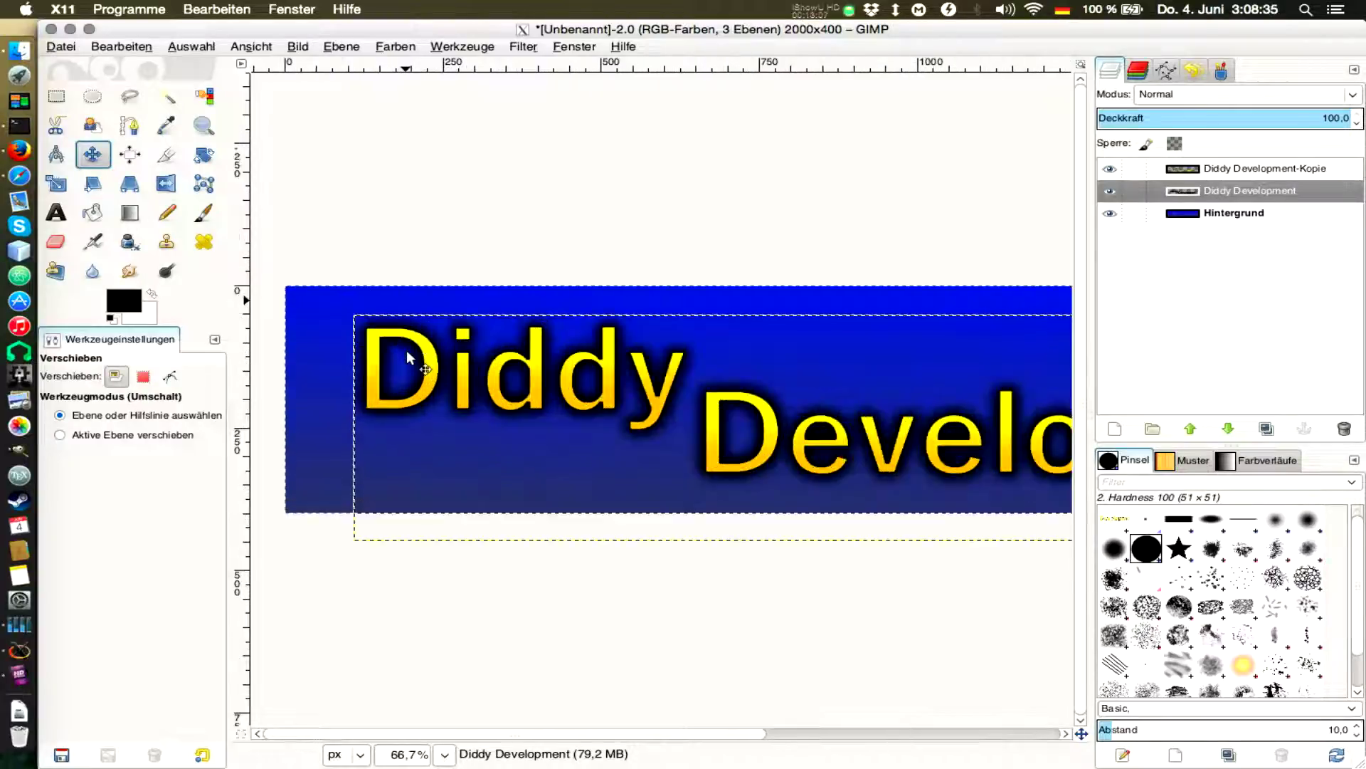
scroll(432, 358, up, 2)
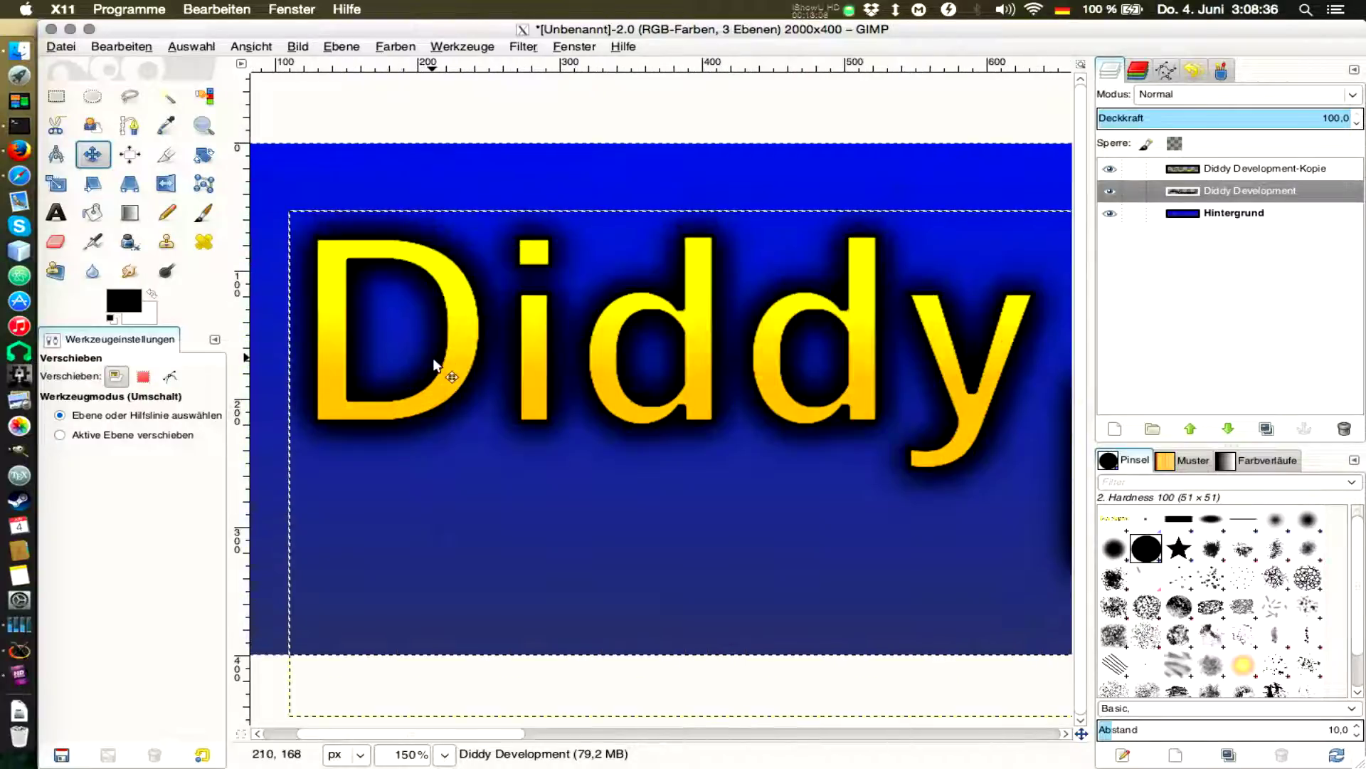
click(512, 331)
drag(511, 330, 483, 301)
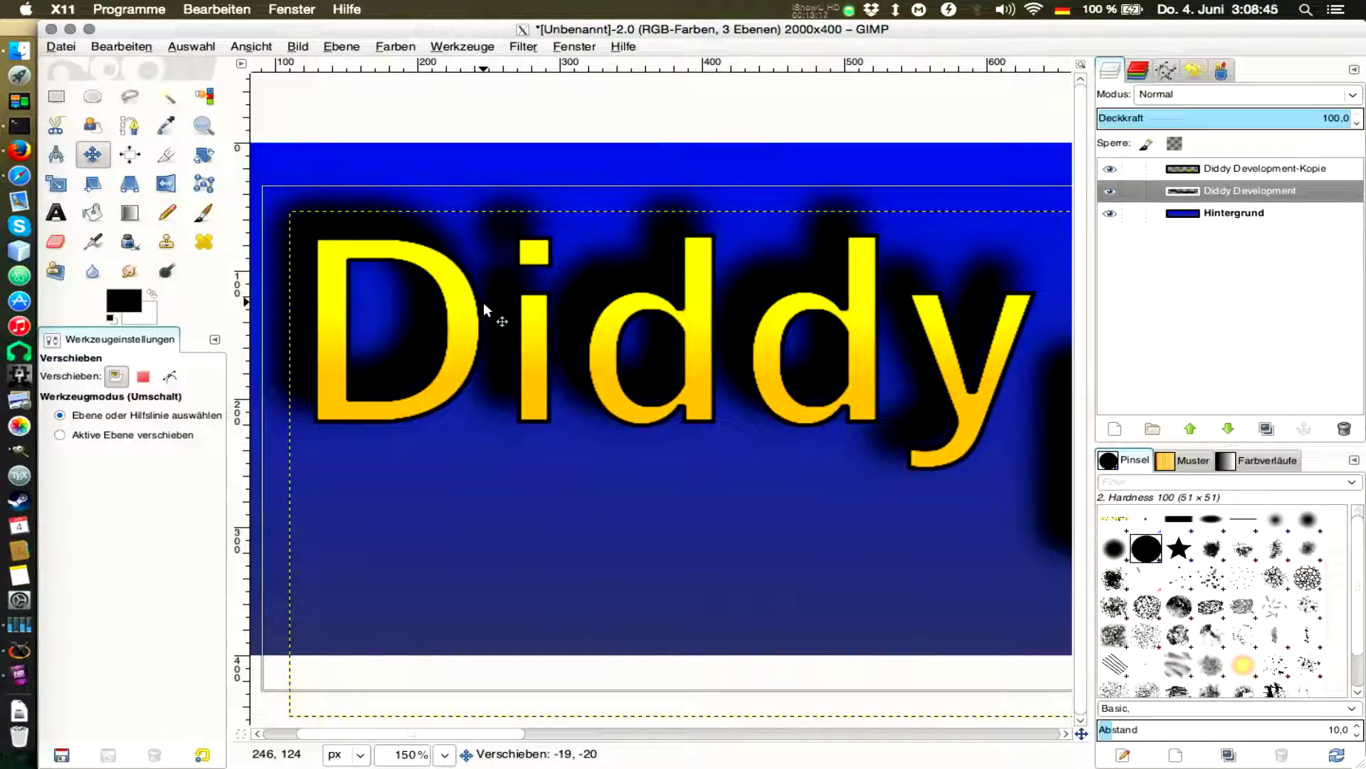
drag(484, 301, 484, 302)
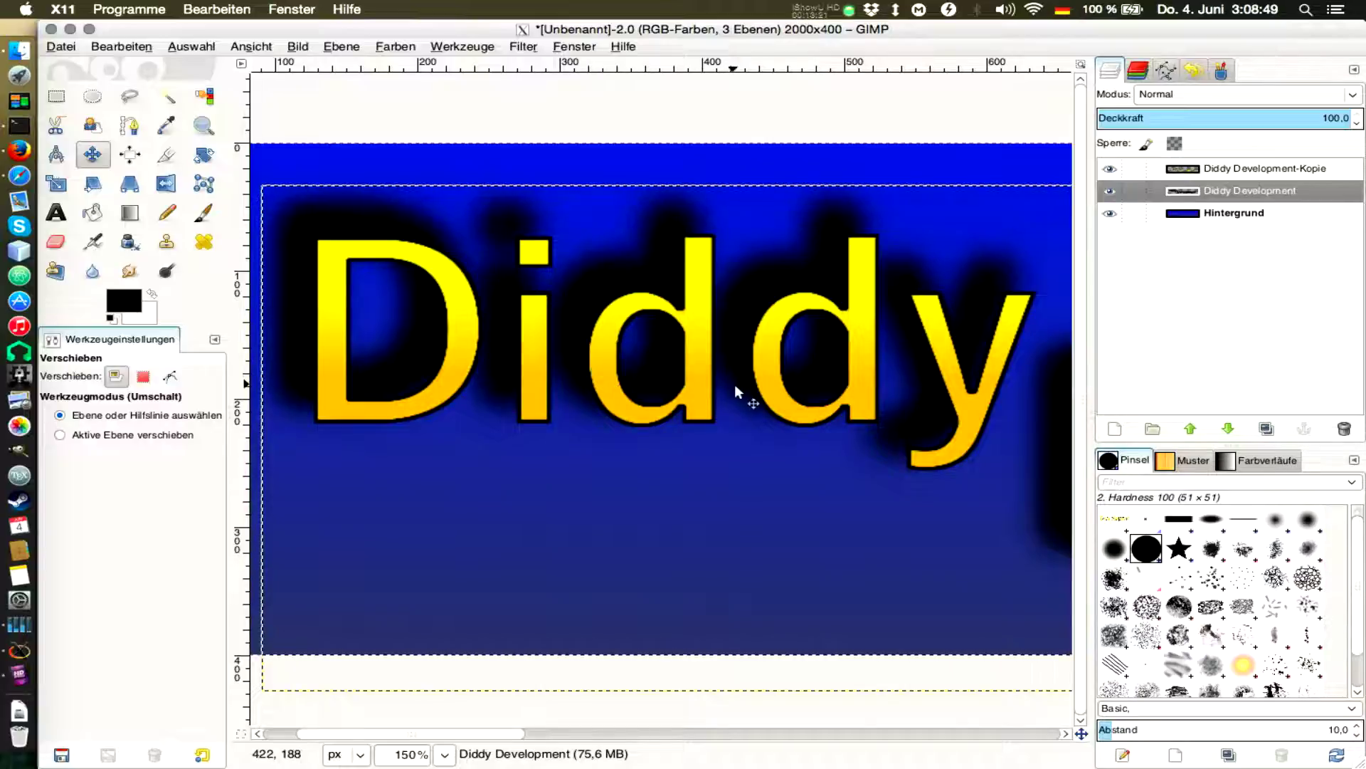
scroll(804, 376, down, 1)
scroll(807, 376, down, 1)
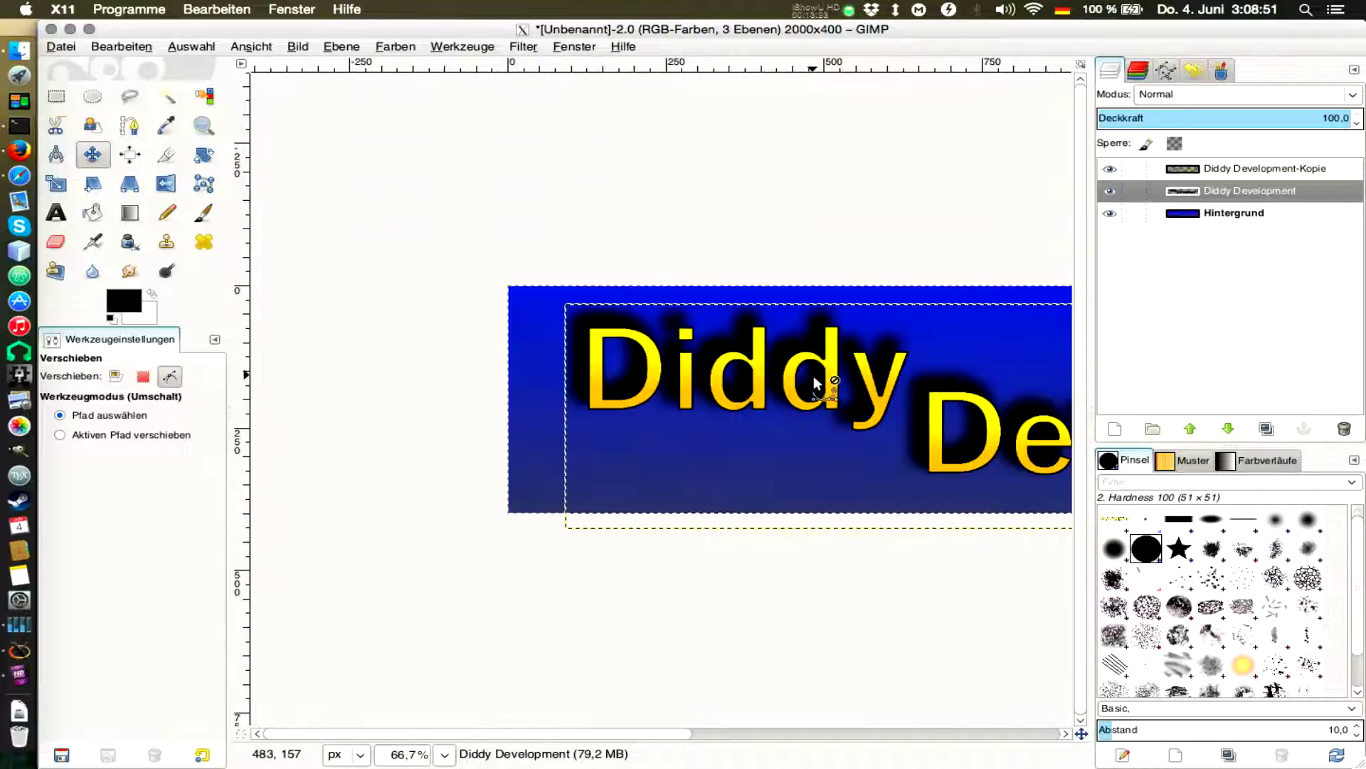
scroll(814, 374, down, 1)
scroll(821, 384, down, 1)
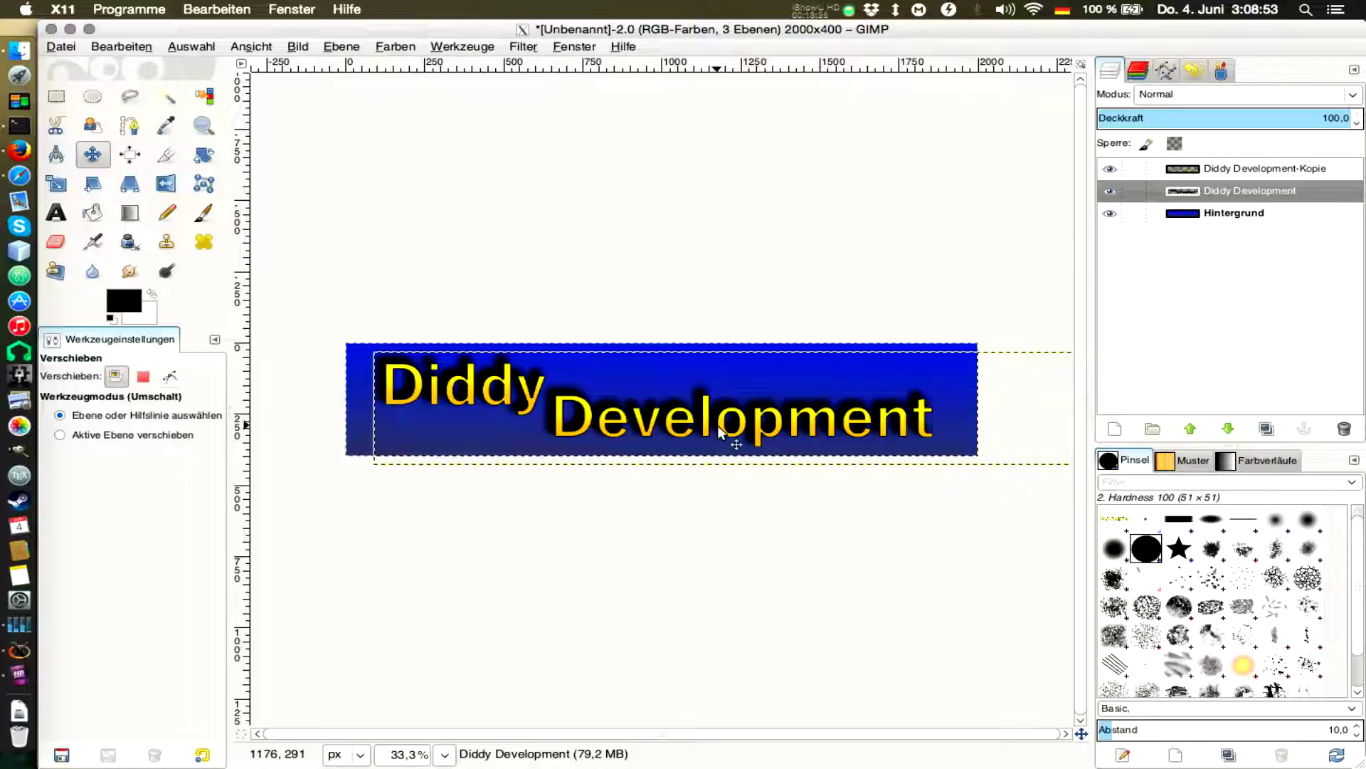